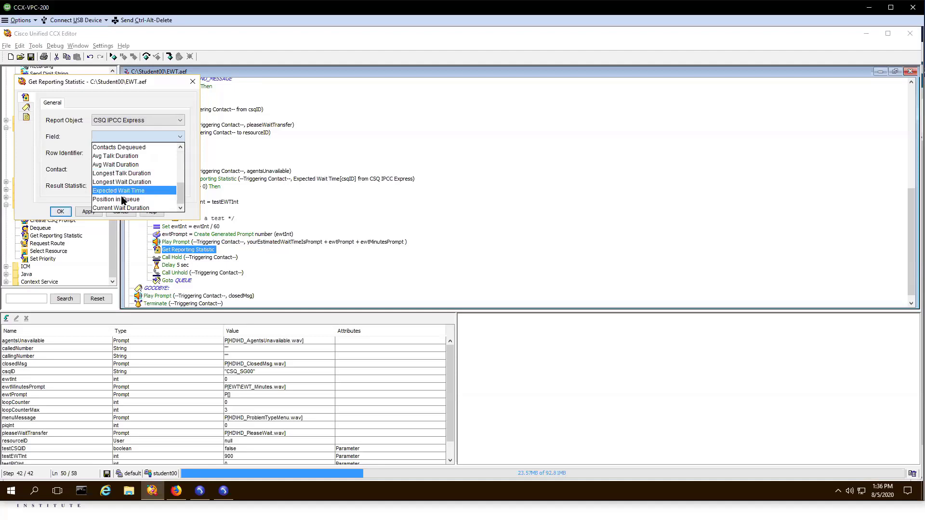
Configure the new Get Reporting Statistic step with field Position in Queue, row identifier csqID and result statistic piqInt
{"action": "left_click", "coordinate": [124, 199]}
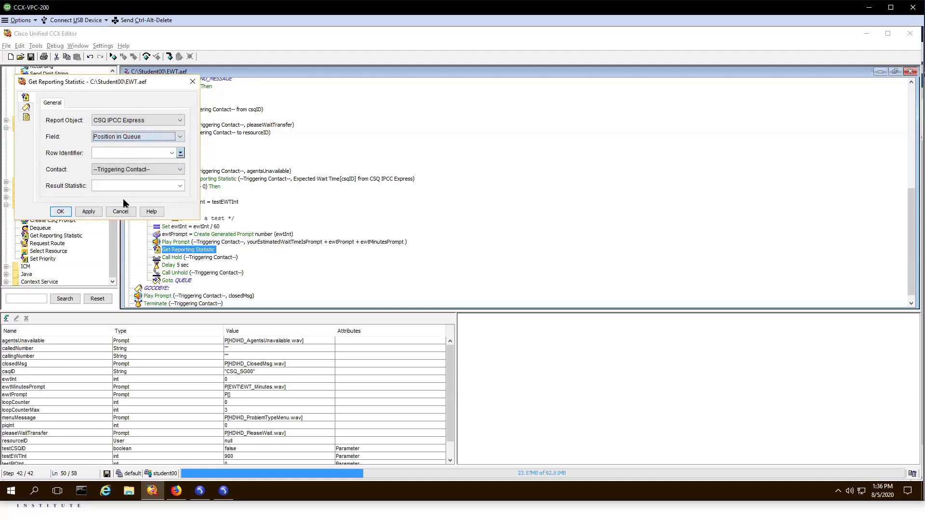
{"action": "left_click", "coordinate": [171, 152]}
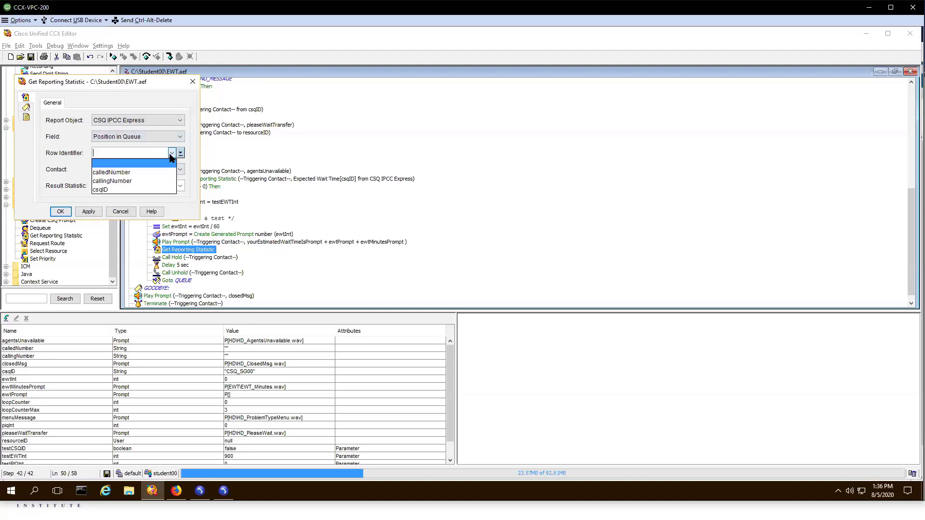
{"action": "left_click", "coordinate": [118, 189]}
{"action": "left_click", "coordinate": [246, 373]}
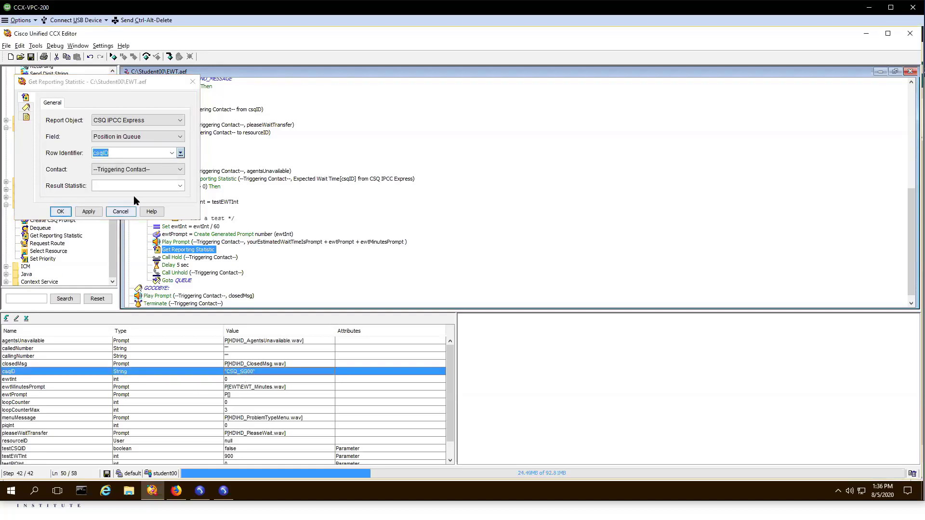
{"action": "left_click", "coordinate": [181, 187]}
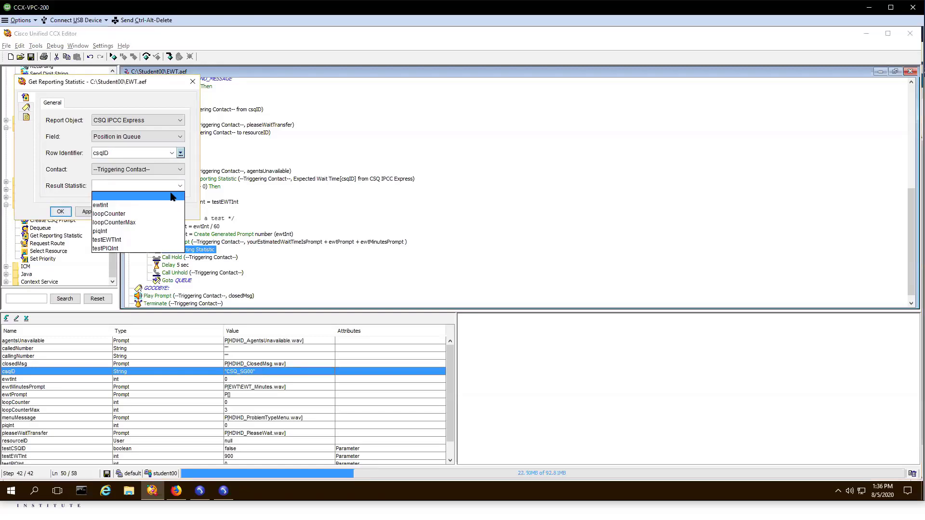
{"action": "left_click", "coordinate": [106, 232]}
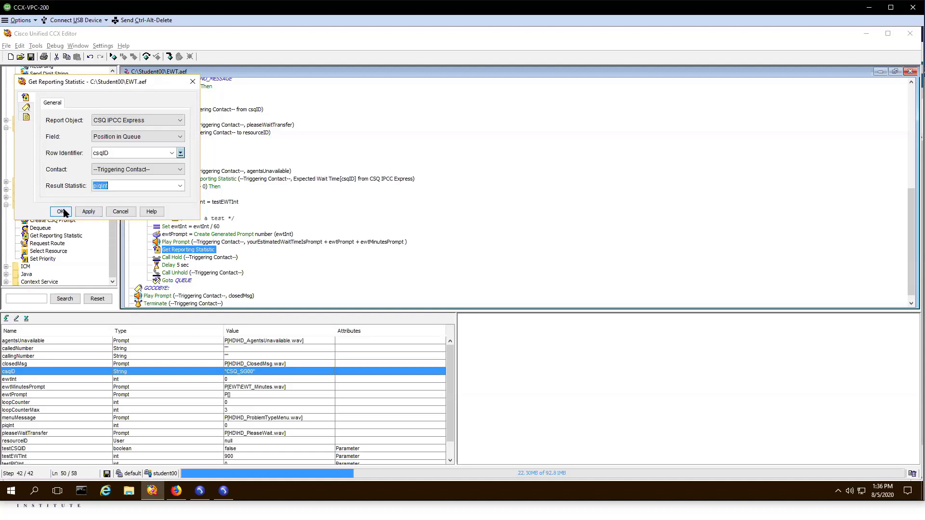
{"action": "left_click", "coordinate": [61, 211]}
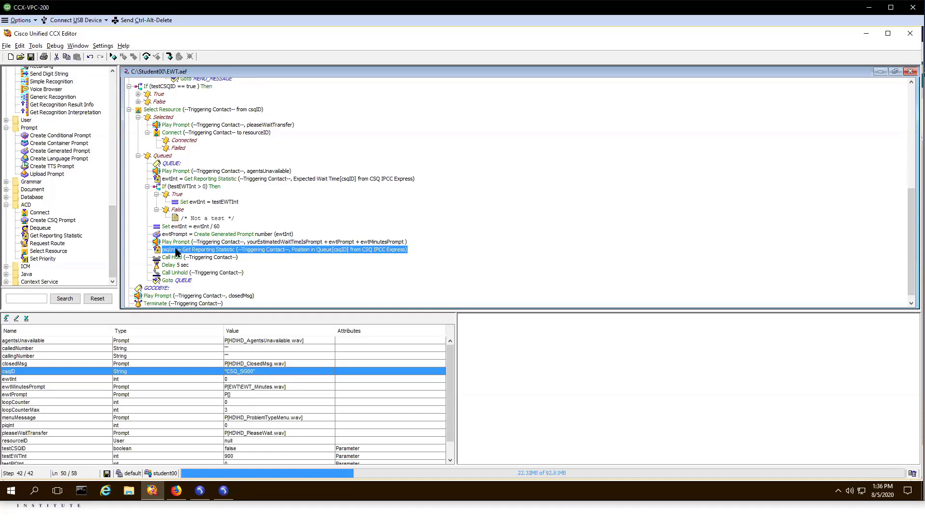
{"action": "left_click", "coordinate": [23, 427]}
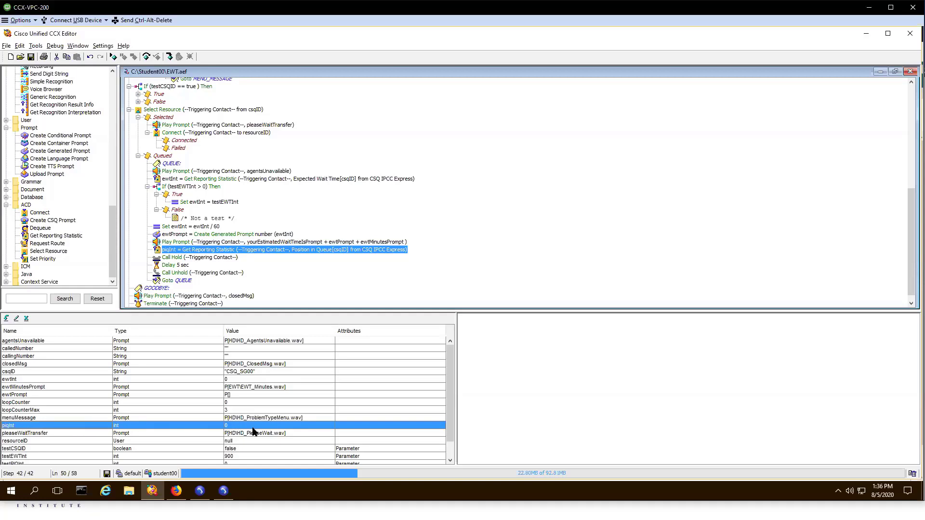
Add an If step directly below the Position in Queue reporting statistic in the Queued branch
{"action": "left_click_drag", "start_coordinate": [114, 245], "coordinate": [117, 110]}
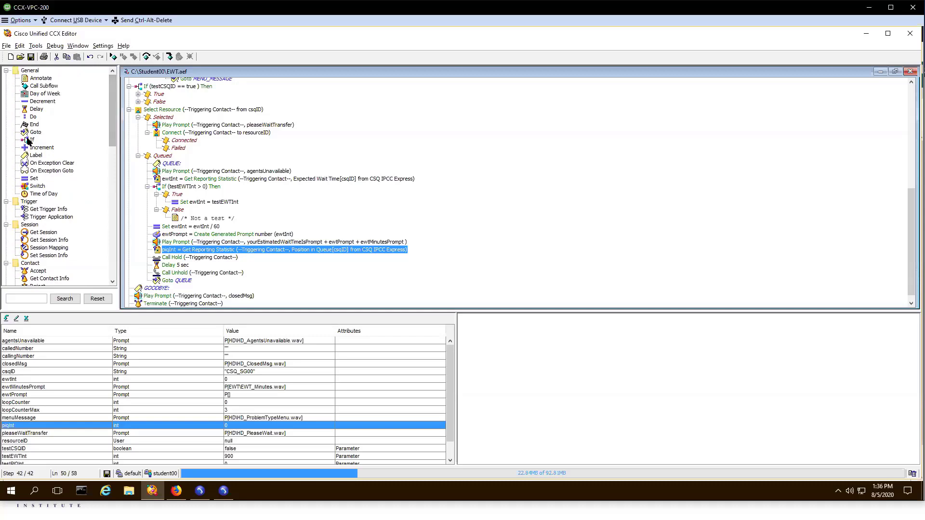
{"action": "left_click_drag", "start_coordinate": [28, 140], "coordinate": [179, 252]}
{"action": "left_click", "coordinate": [146, 258]}
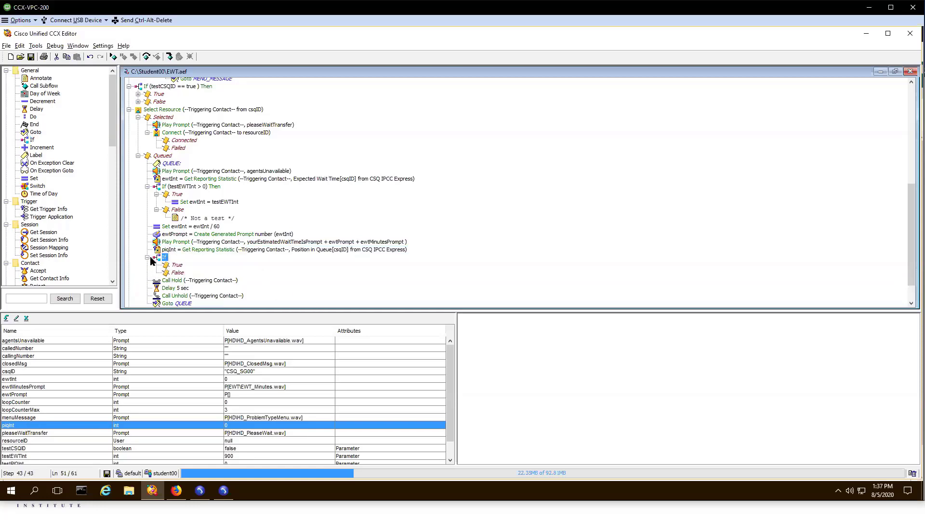
Set the new If step's condition to testPIQInt > 0
{"action": "double_click", "coordinate": [164, 258]}
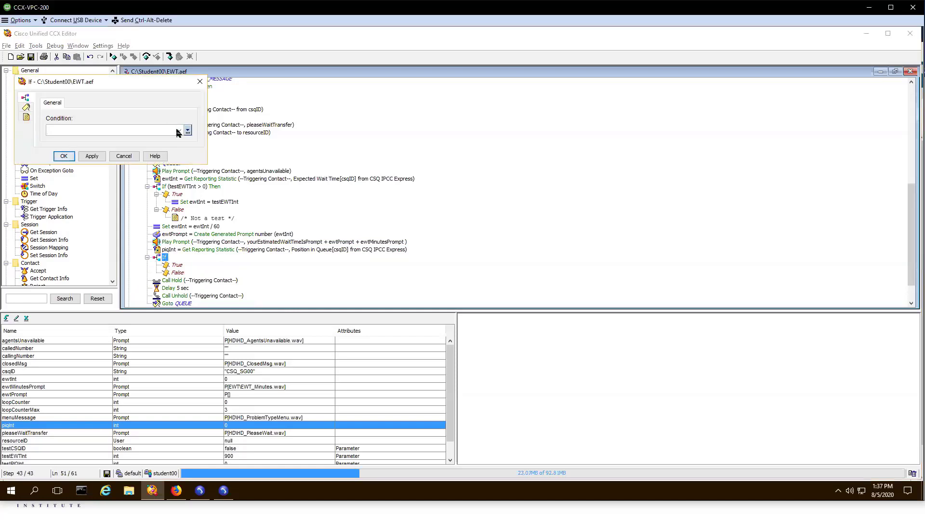
{"action": "left_click", "coordinate": [189, 132]}
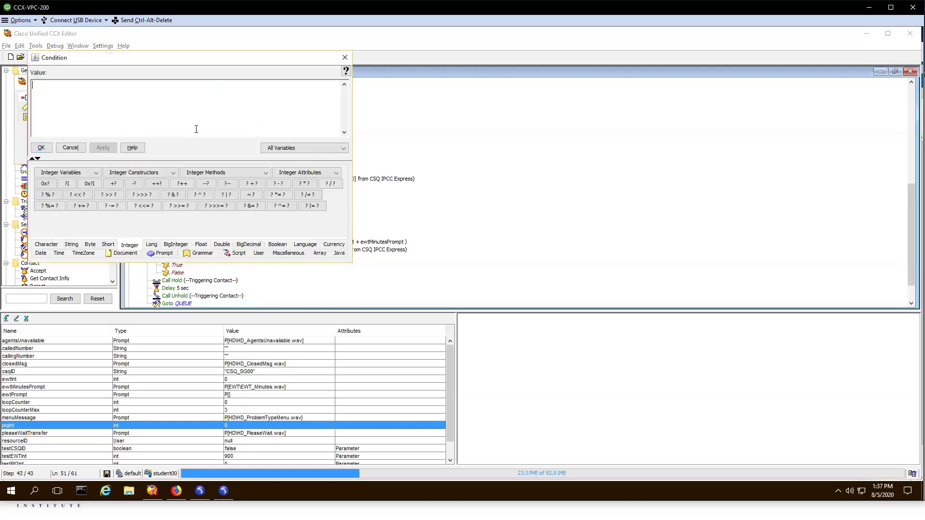
{"action": "left_click", "coordinate": [328, 147]}
{"action": "left_click_drag", "start_coordinate": [344, 171], "coordinate": [344, 215]}
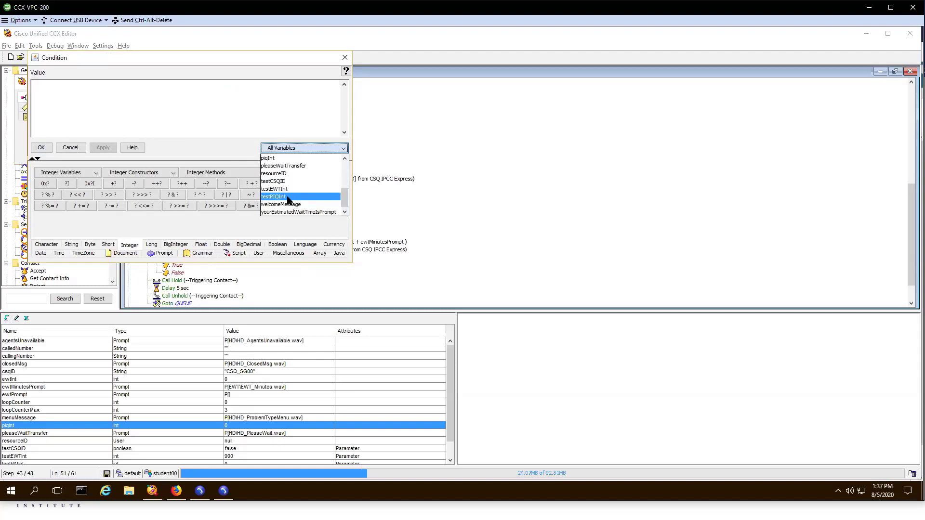
{"action": "left_click", "coordinate": [283, 197]}
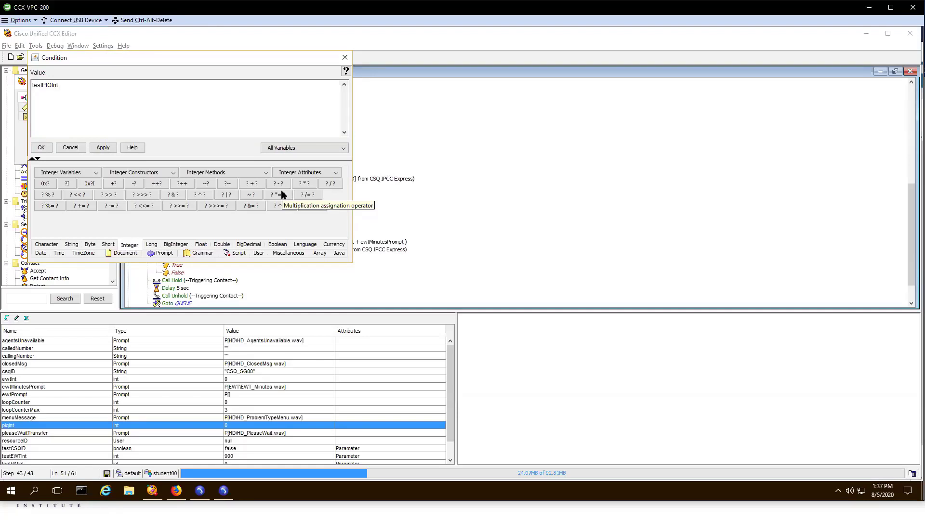
{"action": "type", "text": "> 0"}
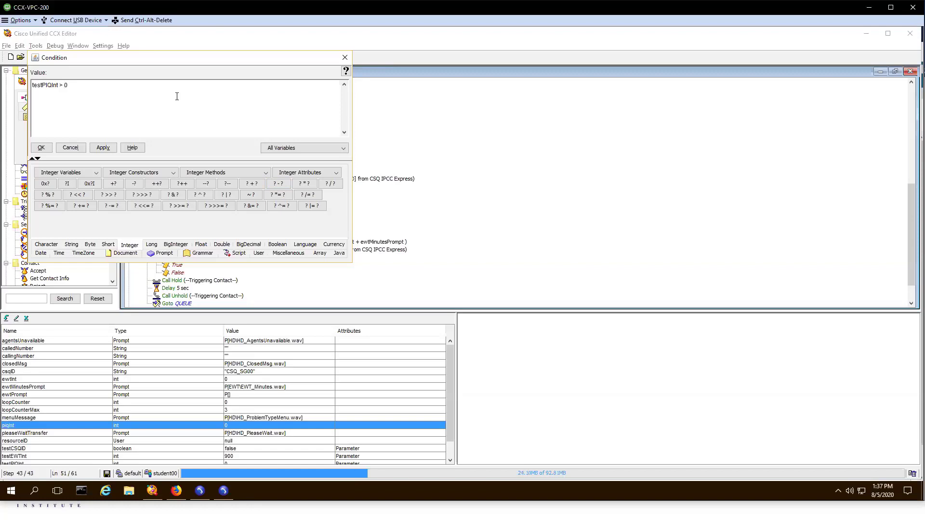
{"action": "key", "text": "Tab"}
{"action": "left_click", "coordinate": [43, 148]}
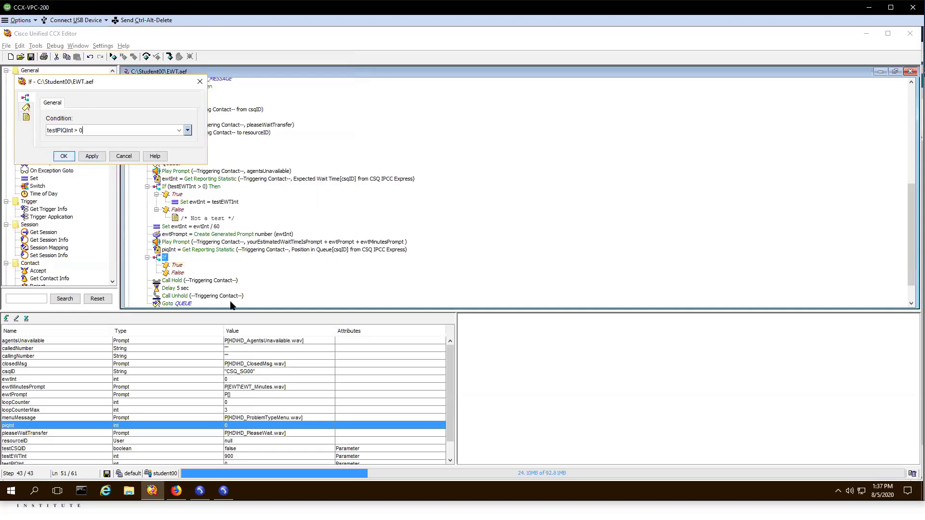
{"action": "left_click", "coordinate": [73, 156]}
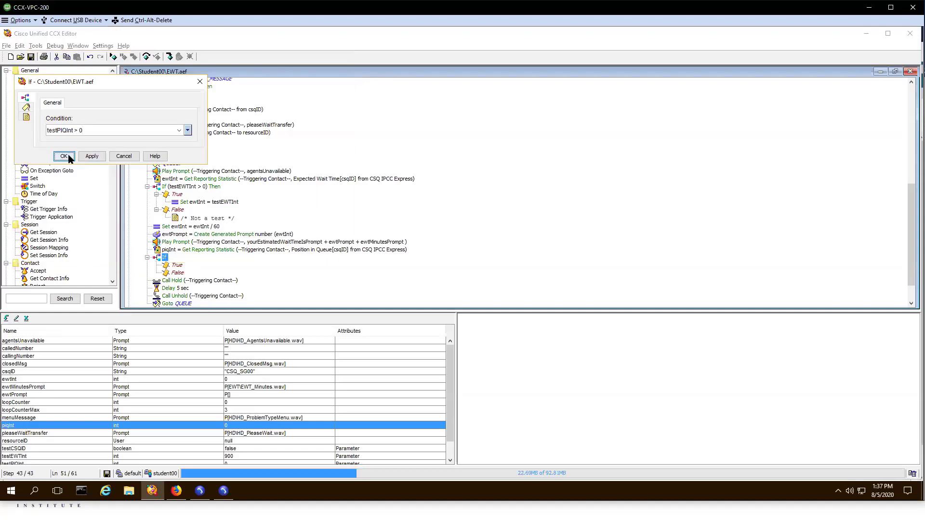
Add a Set step under the True branch of the testPIQInt condition that assigns testPIQInt to piqInt
{"action": "left_click", "coordinate": [177, 266]}
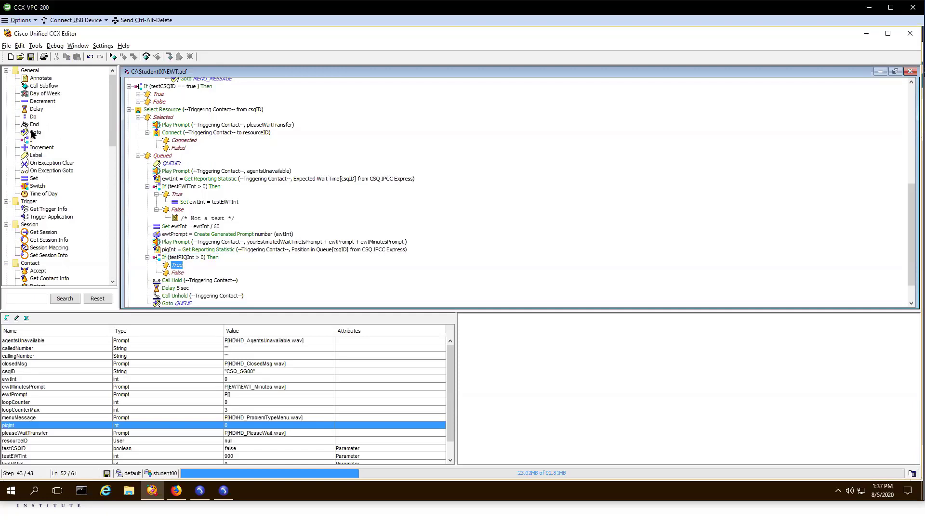
{"action": "left_click_drag", "start_coordinate": [33, 178], "coordinate": [177, 267]}
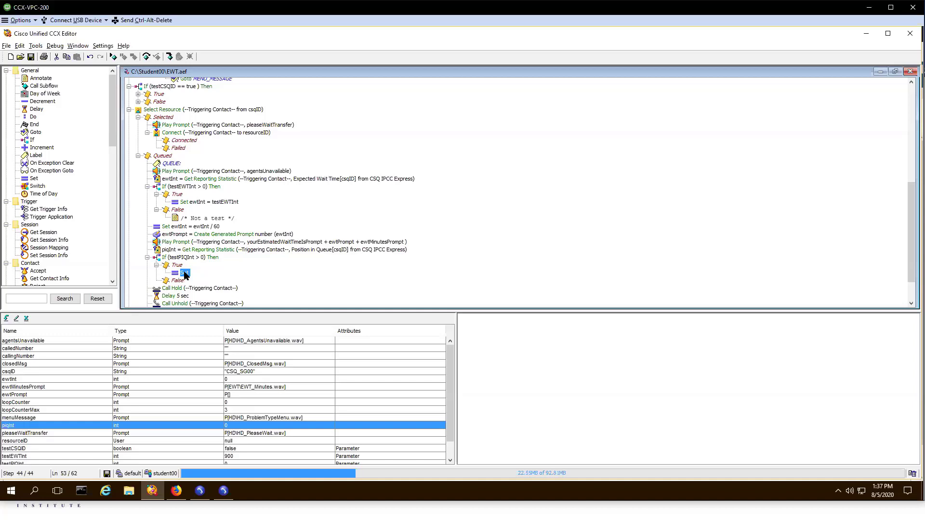
{"action": "double_click", "coordinate": [185, 273]}
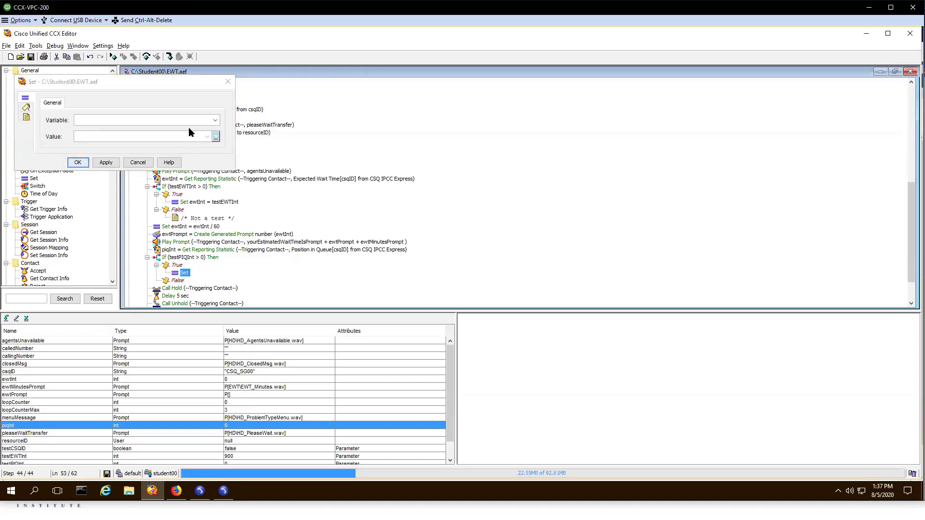
{"action": "left_click", "coordinate": [215, 121]}
{"action": "left_click_drag", "start_coordinate": [216, 143], "coordinate": [216, 171]}
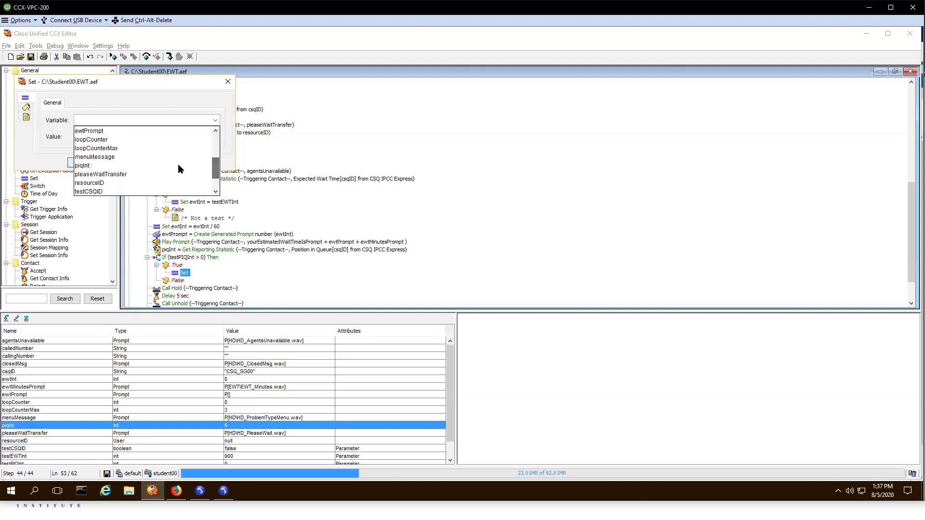
{"action": "left_click", "coordinate": [90, 165]}
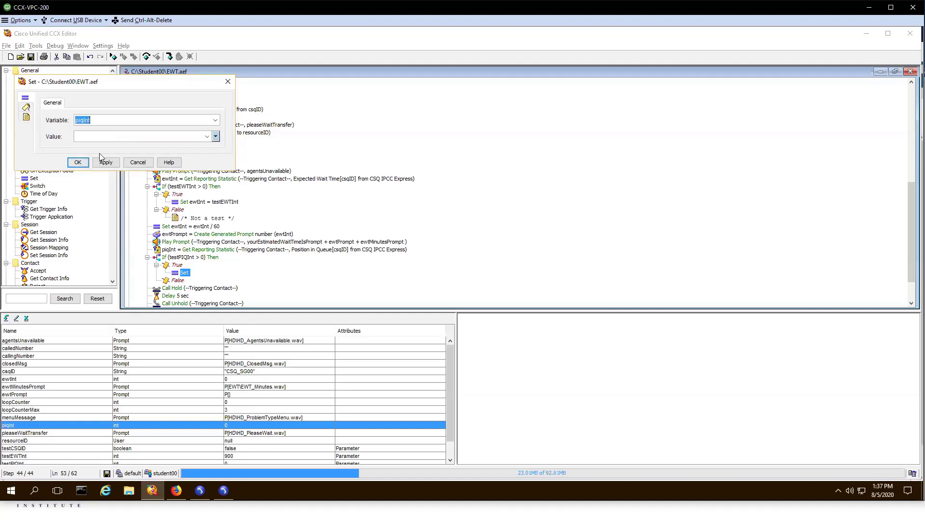
{"action": "left_click", "coordinate": [216, 137]}
{"action": "left_click_drag", "start_coordinate": [204, 165], "coordinate": [205, 174]}
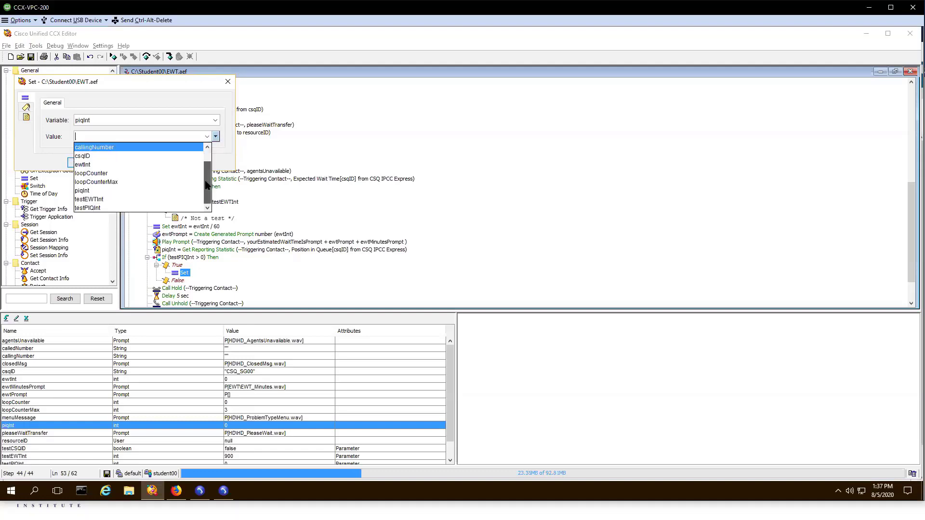
{"action": "left_click", "coordinate": [113, 207]}
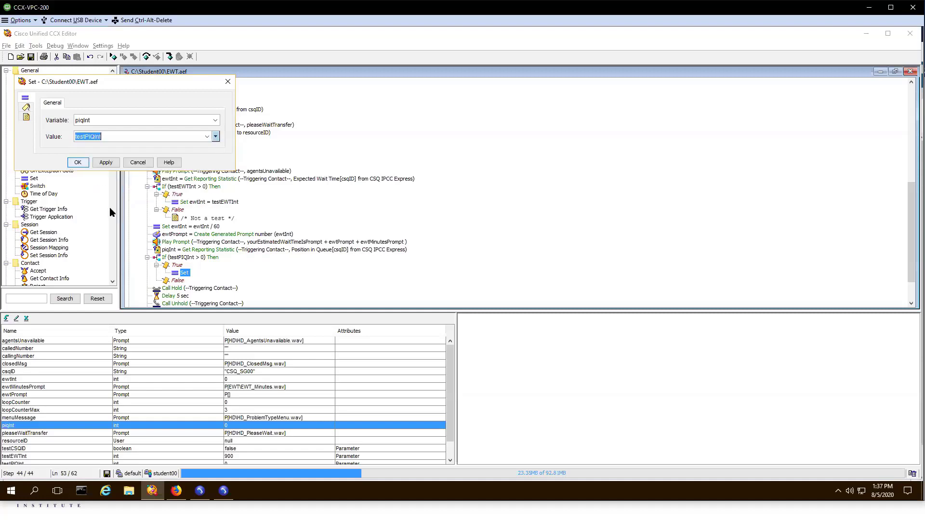
{"action": "left_click", "coordinate": [77, 164]}
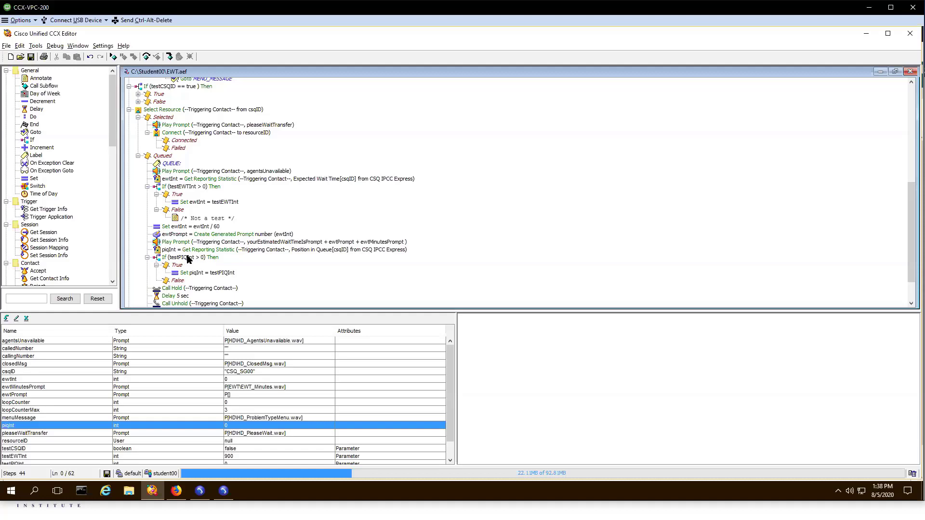
{"action": "left_click", "coordinate": [181, 275]}
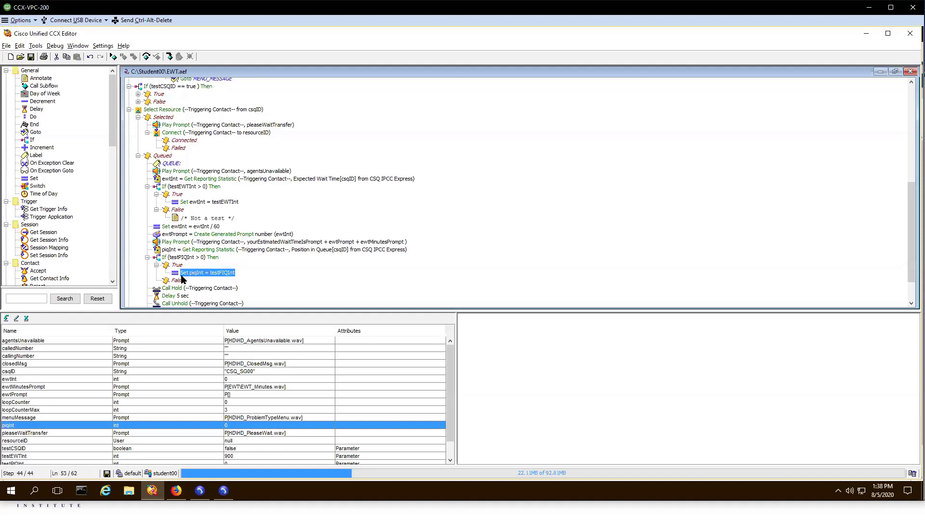
{"action": "left_click", "coordinate": [218, 259]}
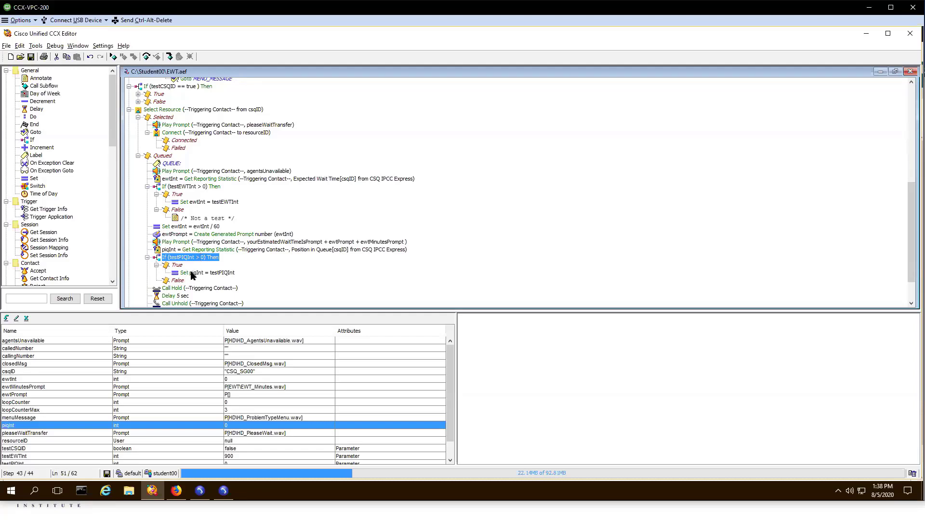
{"action": "left_click", "coordinate": [168, 228]}
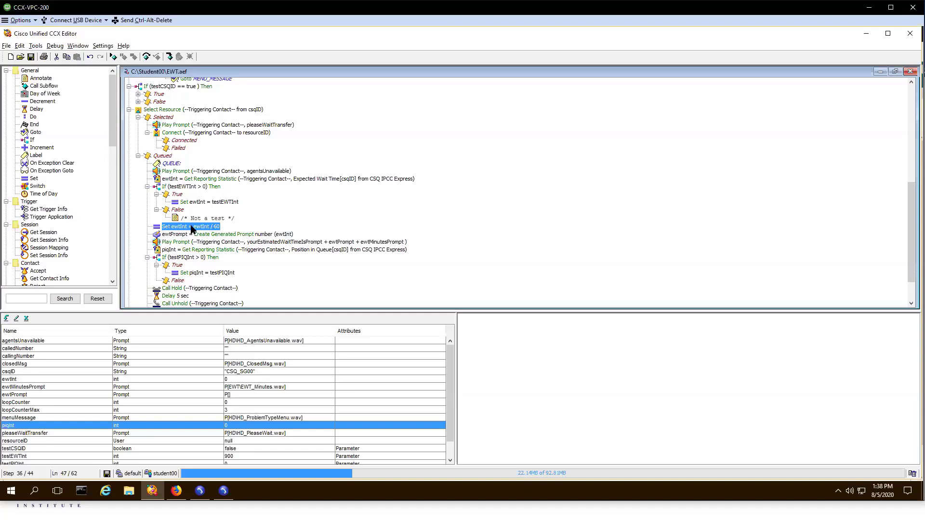
Insert a Create Generated Prompt step after the testPIQInt If block, before the Call Hold step
{"action": "left_click", "coordinate": [178, 282]}
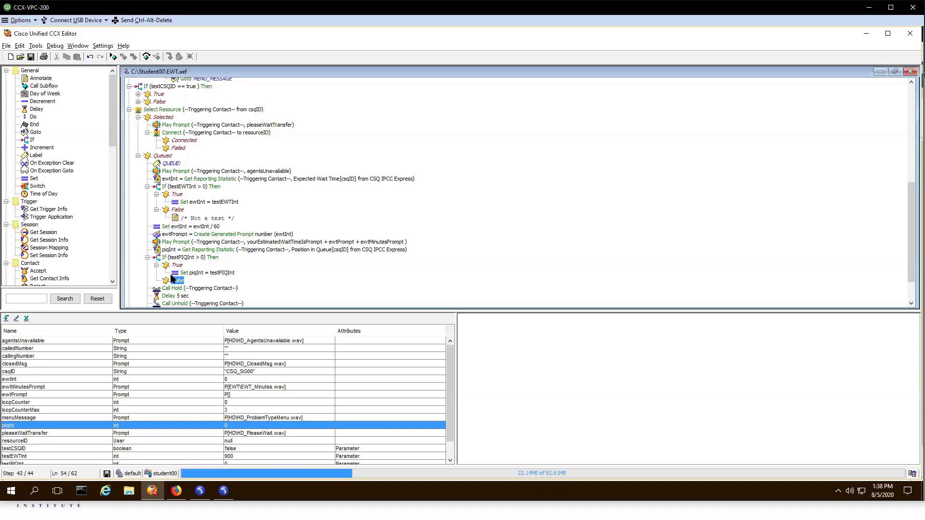
{"action": "left_click_drag", "start_coordinate": [113, 134], "coordinate": [116, 174]}
{"action": "scroll", "coordinate": [116, 173], "scroll_direction": "down", "scroll_amount": 7}
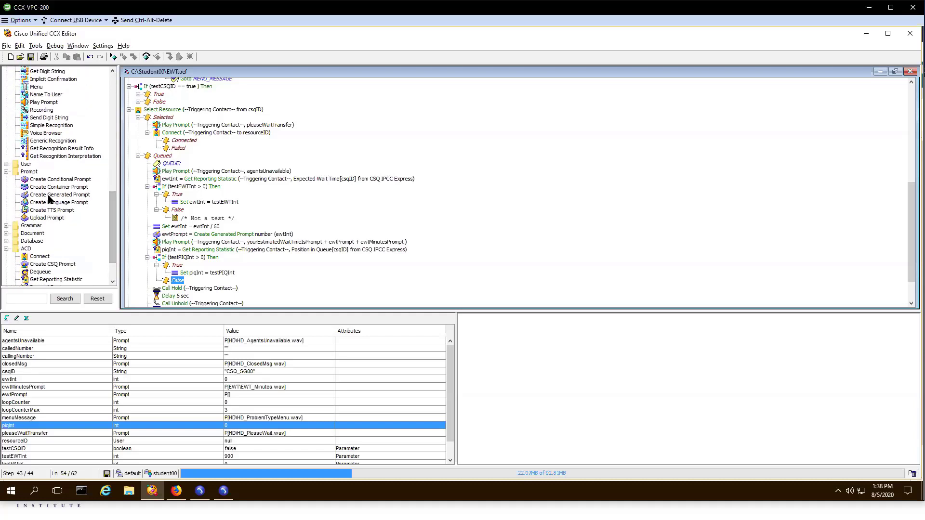
{"action": "left_click_drag", "start_coordinate": [53, 194], "coordinate": [165, 270]}
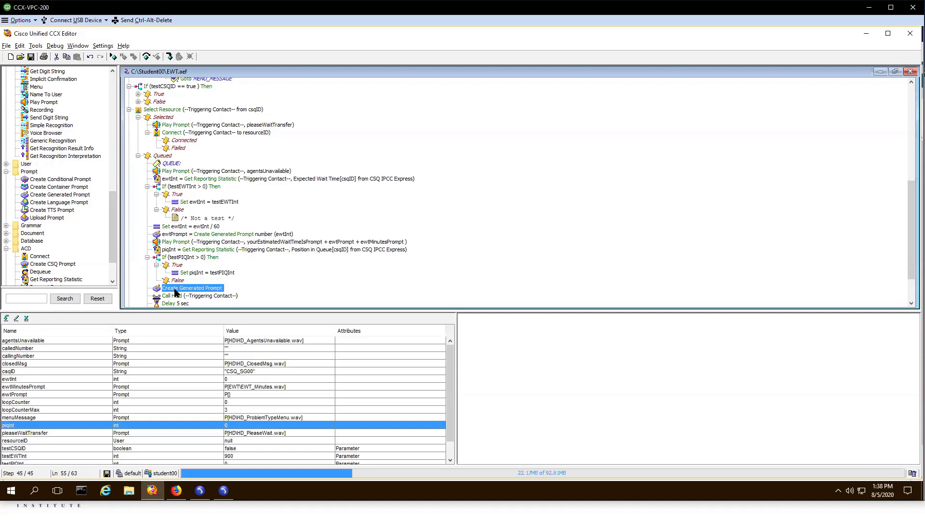
{"action": "double_click", "coordinate": [175, 288]}
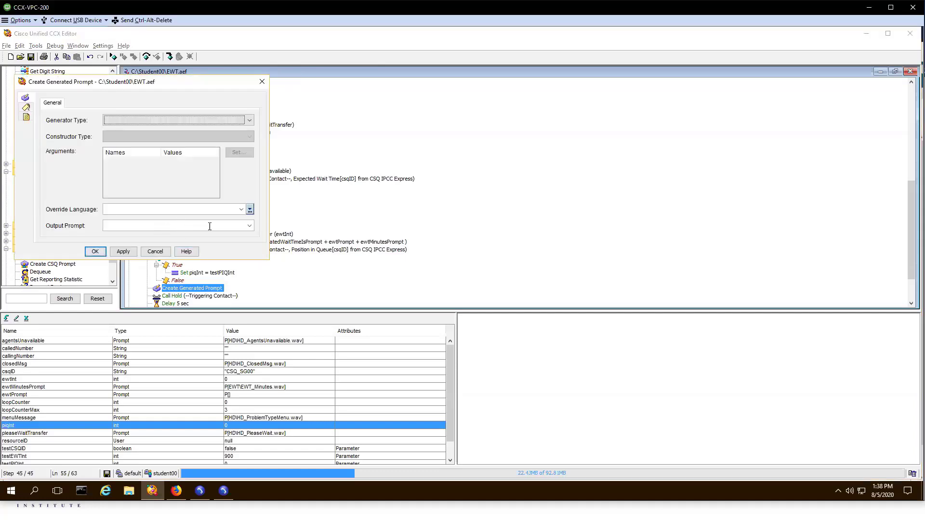
{"action": "left_click", "coordinate": [249, 226]}
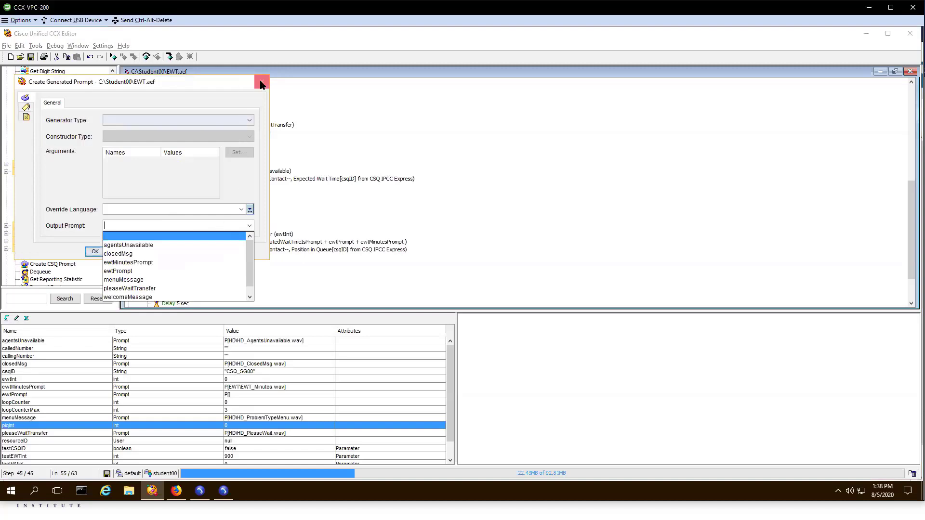
{"action": "left_click", "coordinate": [234, 120]}
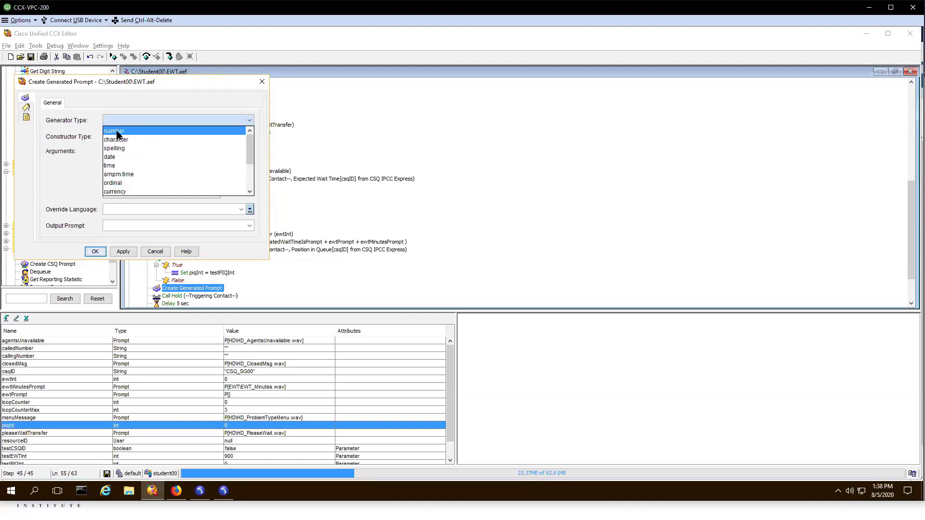
{"action": "left_click", "coordinate": [113, 183]}
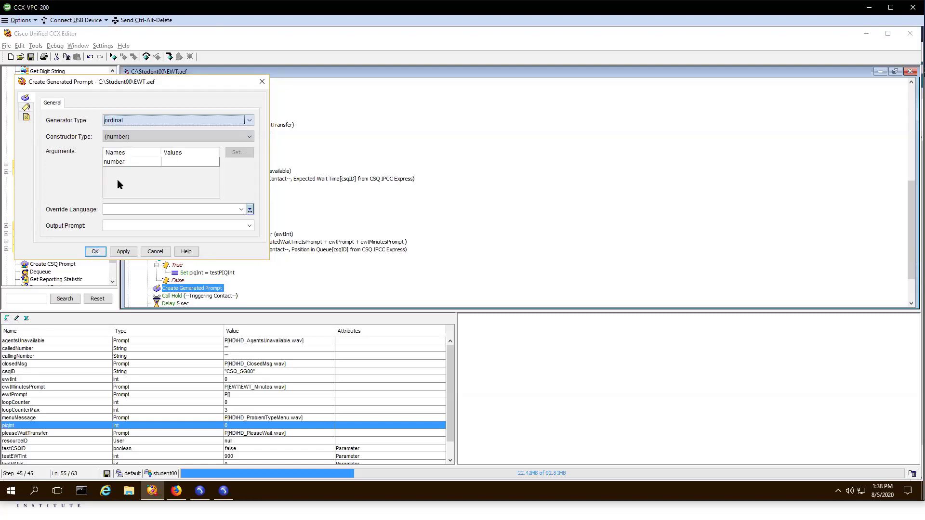
{"action": "left_click", "coordinate": [120, 139]}
{"action": "left_click", "coordinate": [149, 145]}
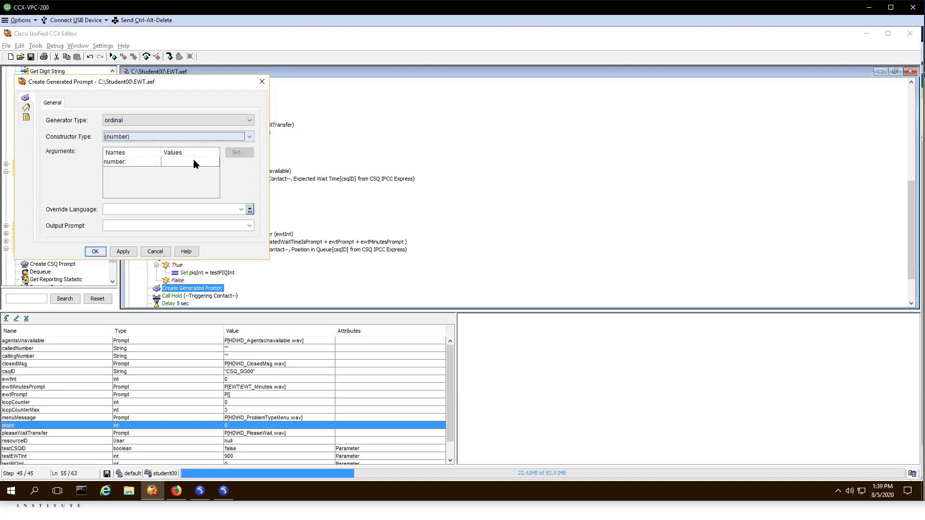
{"action": "left_click", "coordinate": [193, 162]}
{"action": "left_click", "coordinate": [198, 162]}
{"action": "left_click", "coordinate": [207, 162]}
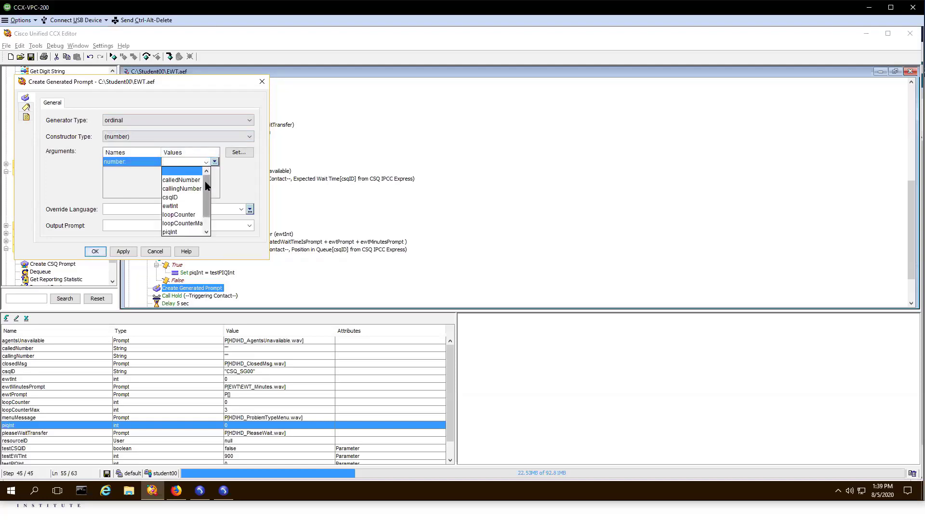
{"action": "left_click_drag", "start_coordinate": [206, 185], "coordinate": [208, 203]}
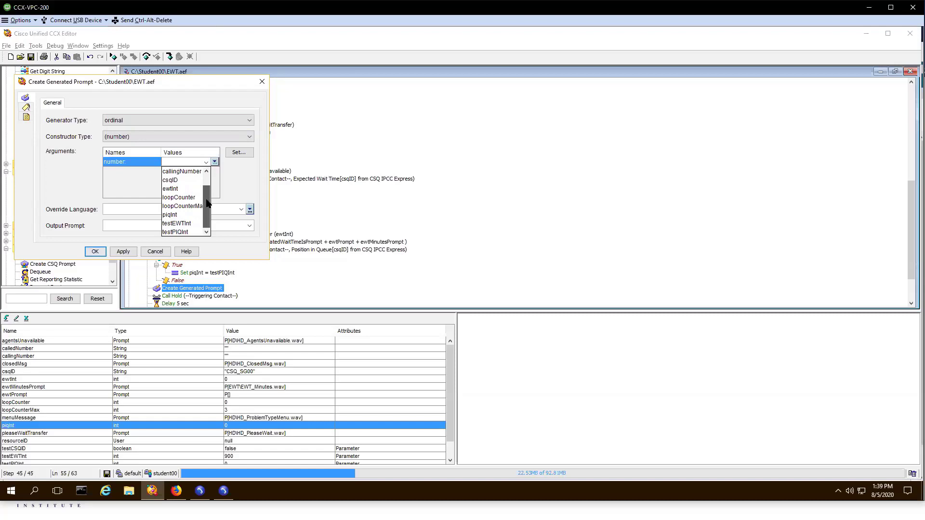
{"action": "left_click", "coordinate": [172, 214]}
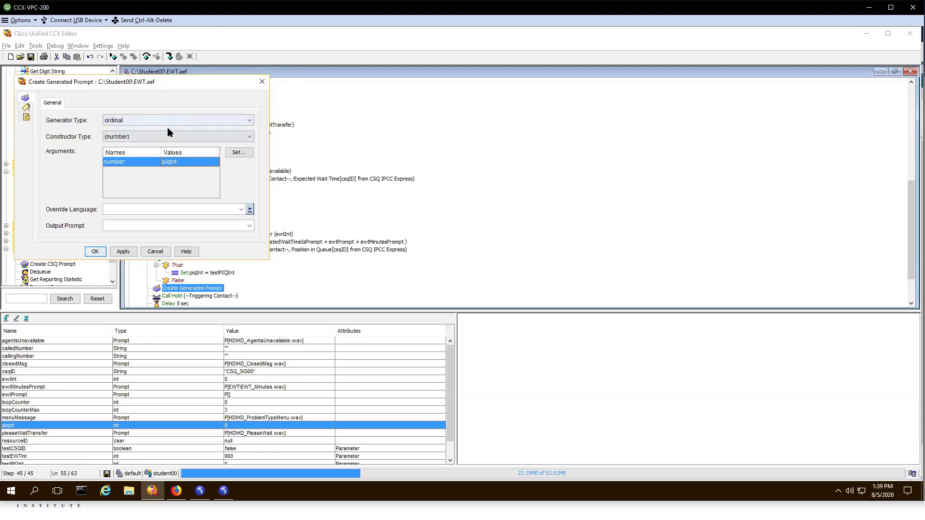
{"action": "left_click", "coordinate": [121, 251]}
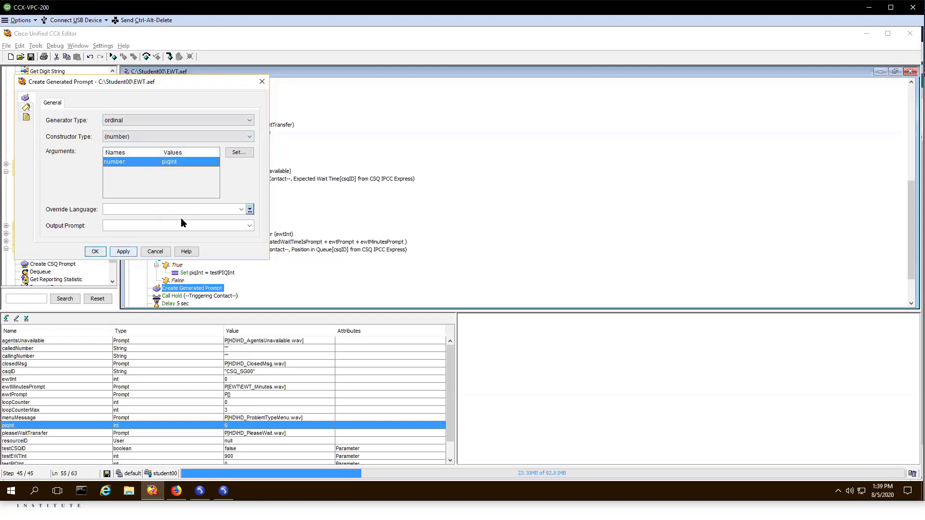
{"action": "left_click", "coordinate": [250, 226]}
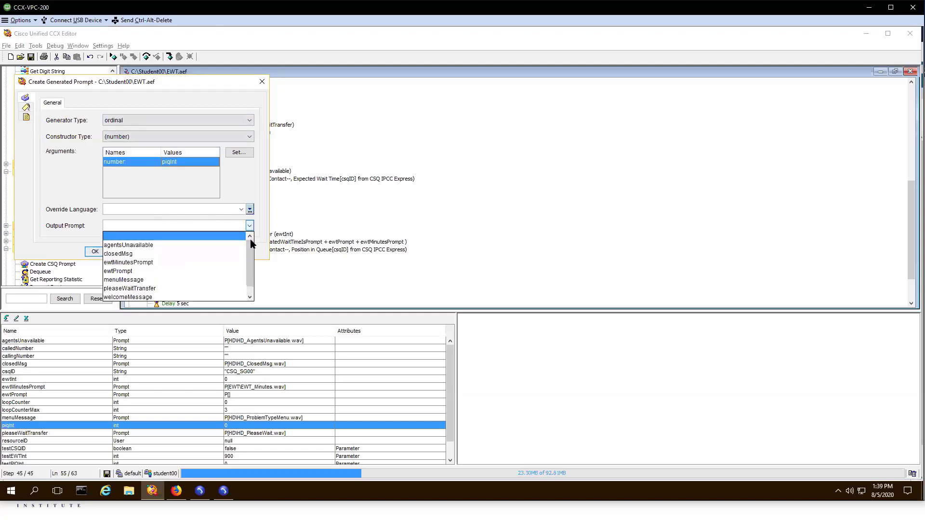
{"action": "scroll", "coordinate": [243, 248], "scroll_direction": "down", "scroll_amount": 1}
{"action": "scroll", "coordinate": [243, 248], "scroll_direction": "up", "scroll_amount": 1}
{"action": "scroll", "coordinate": [238, 253], "scroll_direction": "down", "scroll_amount": 1}
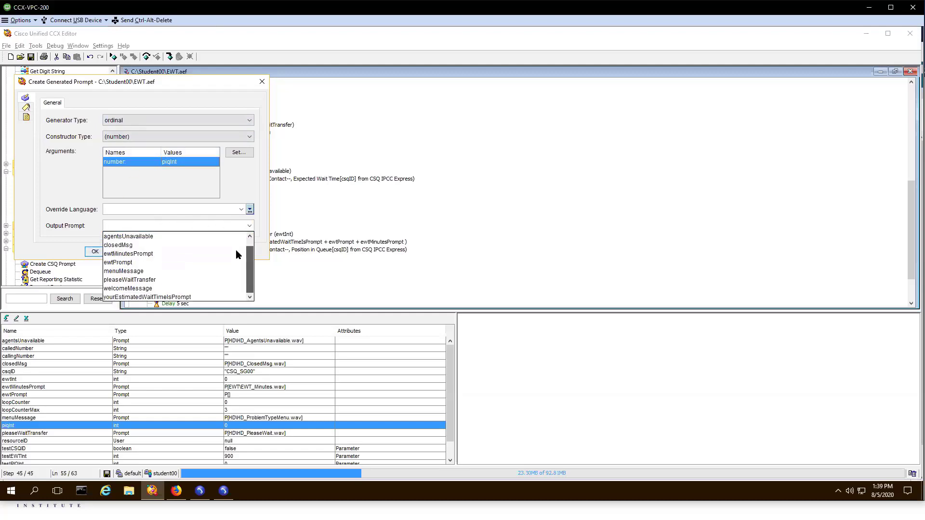
{"action": "left_click", "coordinate": [250, 225]}
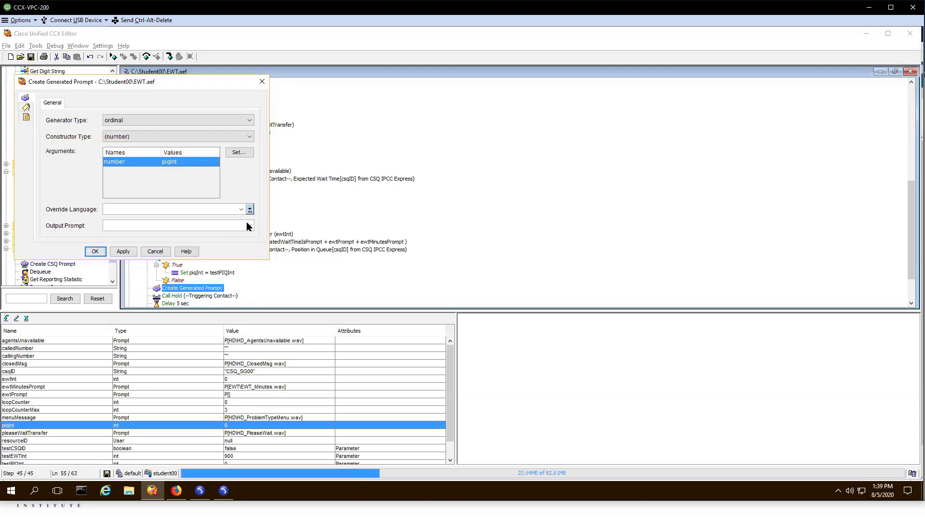
{"action": "left_click", "coordinate": [161, 254]}
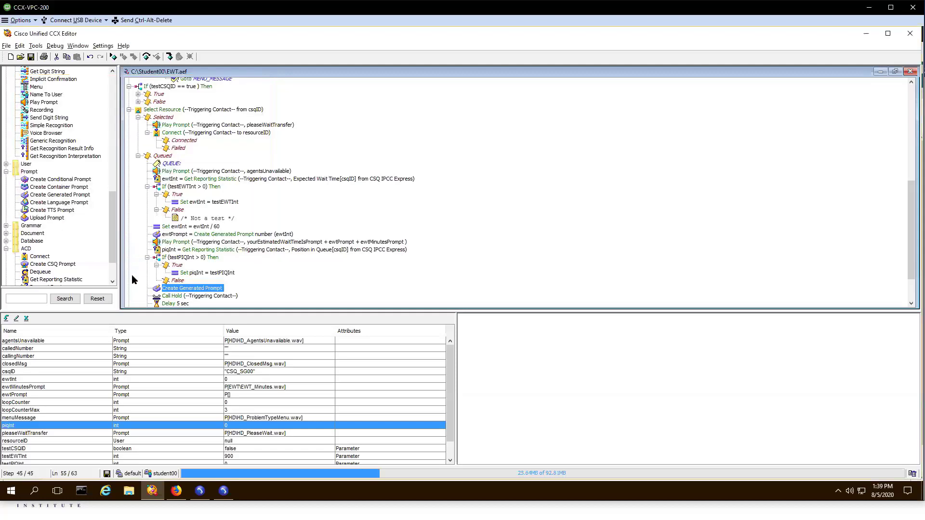
Create a new variable of type Prompt named piqPrompt
{"action": "left_click", "coordinate": [6, 319]}
{"action": "left_click", "coordinate": [137, 48]}
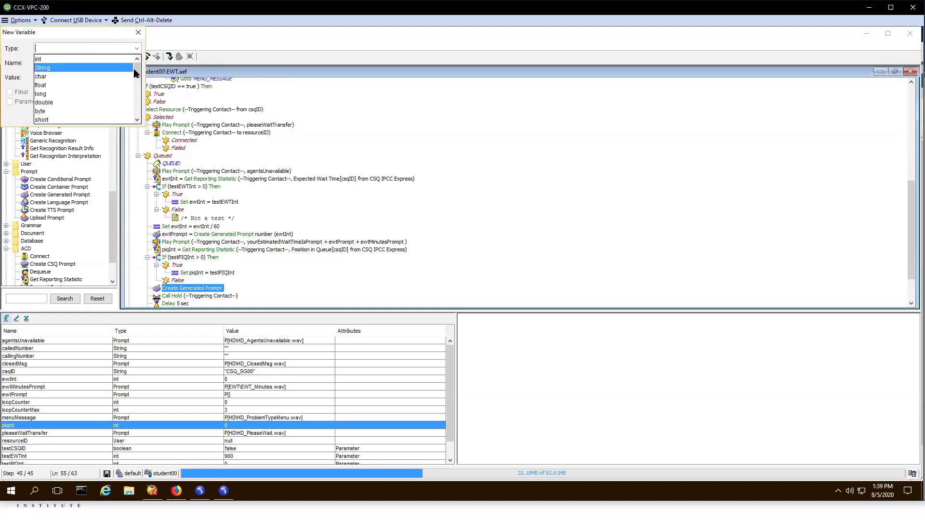
{"action": "left_click", "coordinate": [138, 98]}
{"action": "scroll", "coordinate": [138, 98], "scroll_direction": "down", "scroll_amount": 2}
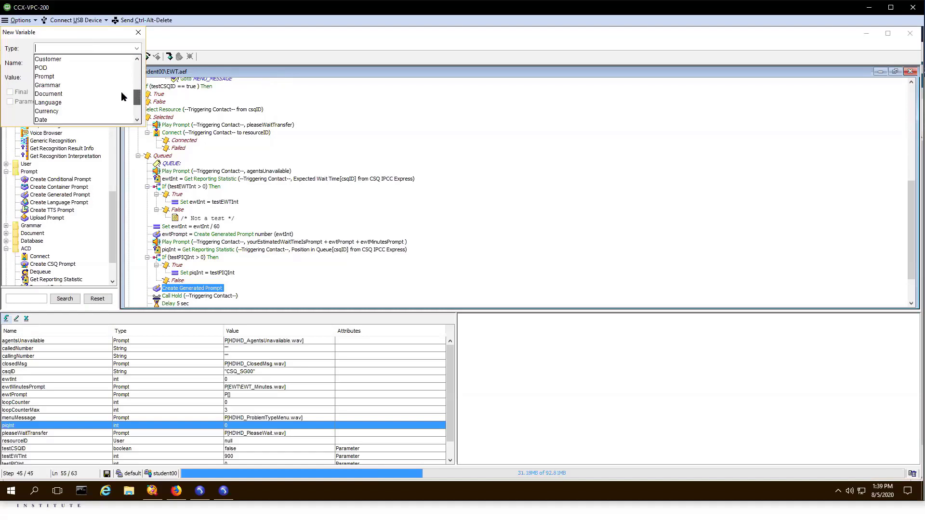
{"action": "left_click", "coordinate": [56, 77]}
{"action": "left_click", "coordinate": [120, 62]}
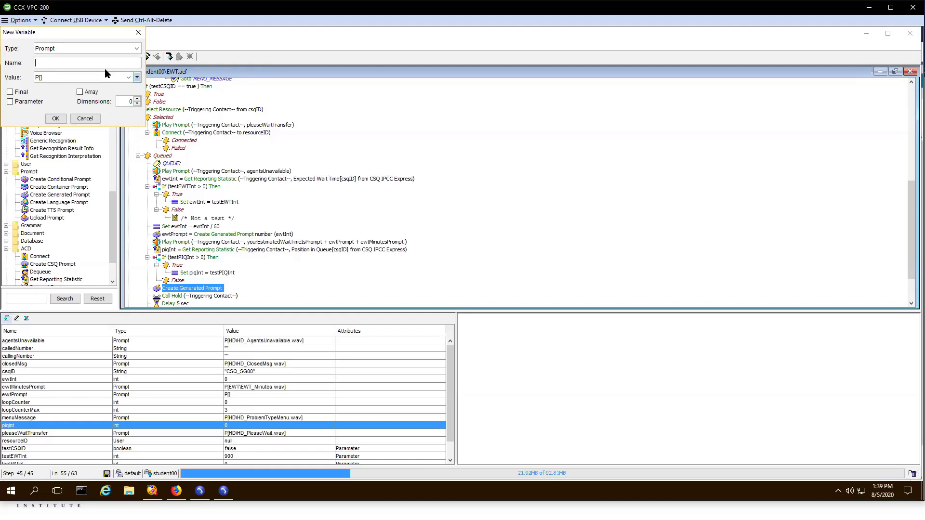
{"action": "type", "text": "piqPrompt"}
{"action": "left_click", "coordinate": [56, 119]}
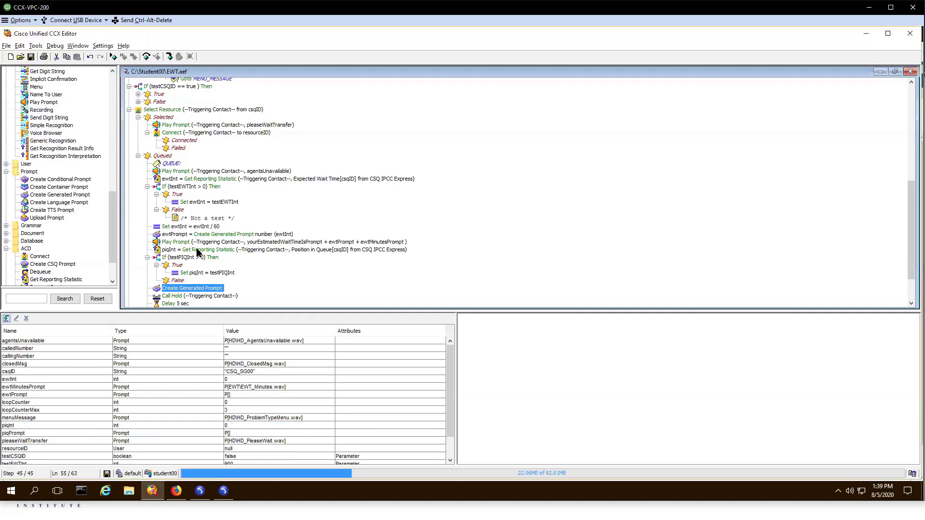
Configure the empty Create Generated Prompt step with generator type ordinal, piqInt as the number argument, and piqPrompt as the output prompt
{"action": "double_click", "coordinate": [207, 289]}
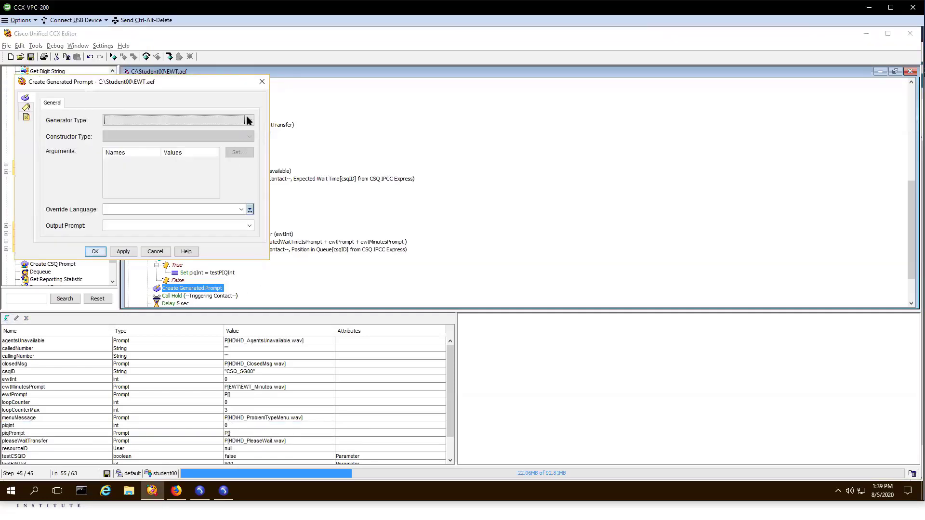
{"action": "left_click", "coordinate": [206, 121]}
{"action": "left_click", "coordinate": [123, 183]}
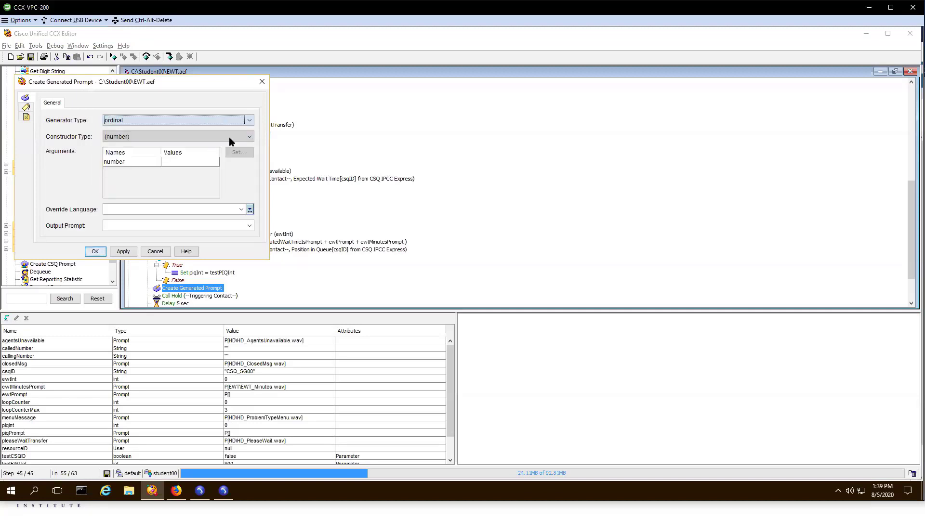
{"action": "left_click", "coordinate": [185, 163]}
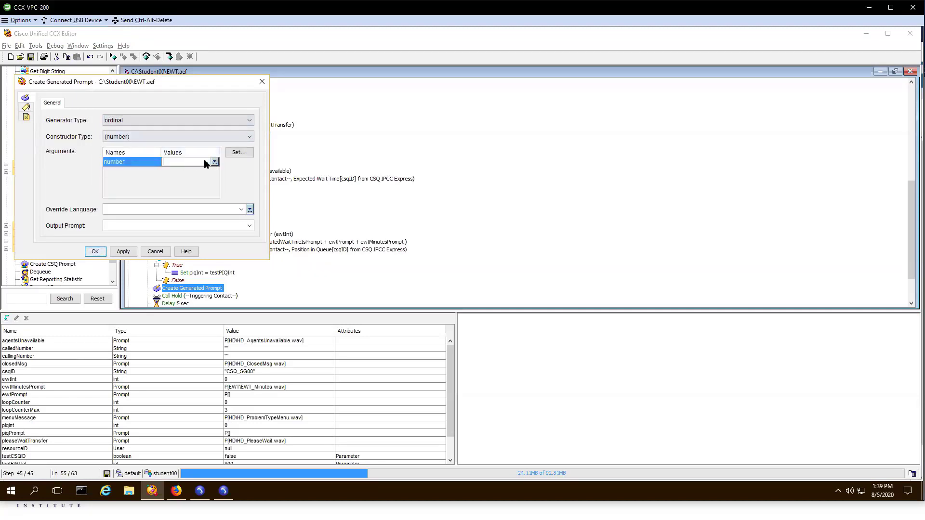
{"action": "left_click", "coordinate": [215, 162]}
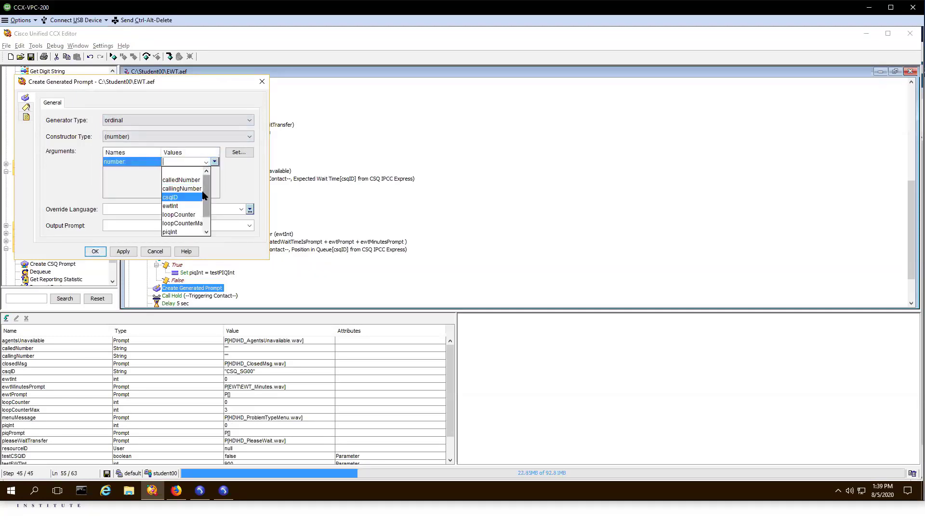
{"action": "left_click_drag", "start_coordinate": [204, 195], "coordinate": [204, 207]}
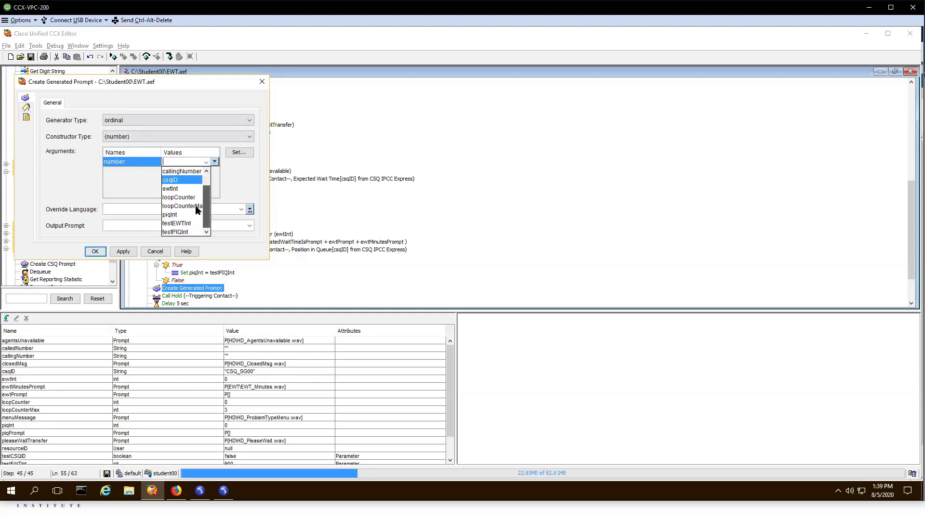
{"action": "left_click", "coordinate": [172, 215]}
{"action": "left_click", "coordinate": [248, 227]}
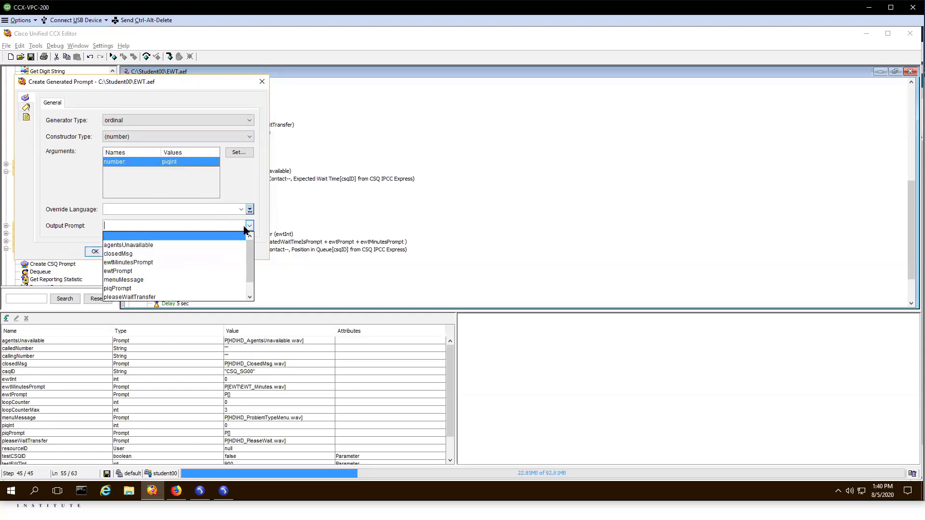
{"action": "left_click", "coordinate": [126, 288]}
{"action": "left_click", "coordinate": [95, 251]}
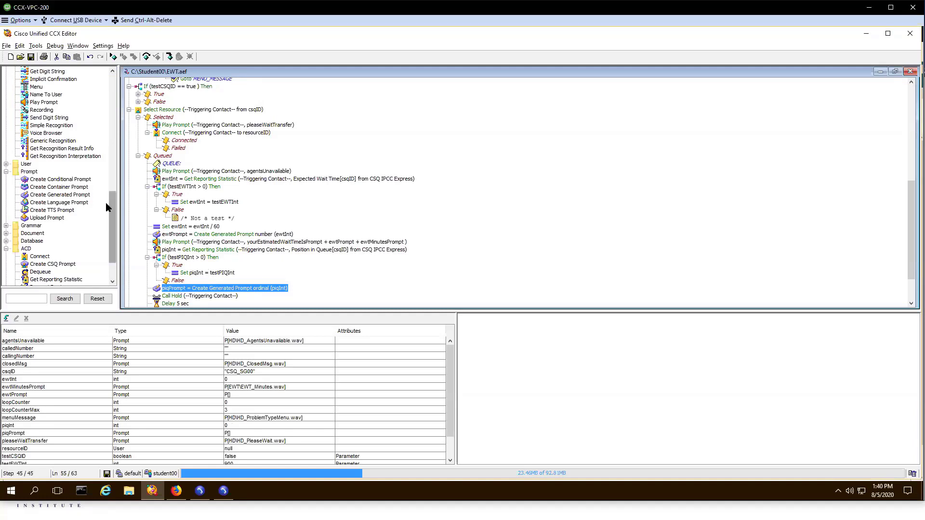
Insert a Play Prompt step directly after the ordinal Create Generated Prompt step, before Call Hold
{"action": "left_click_drag", "start_coordinate": [110, 224], "coordinate": [109, 178]}
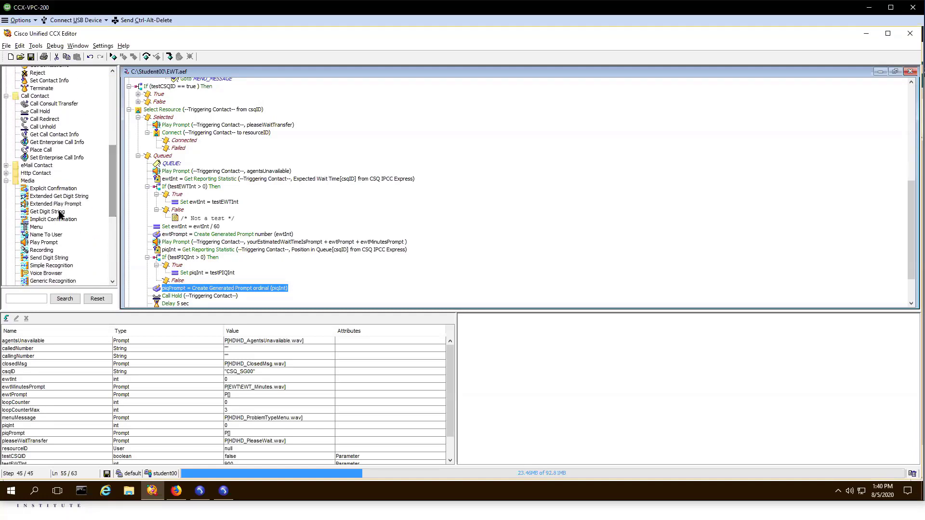
{"action": "left_click_drag", "start_coordinate": [44, 242], "coordinate": [200, 289]}
{"action": "scroll", "coordinate": [293, 258], "scroll_direction": "down", "scroll_amount": 2}
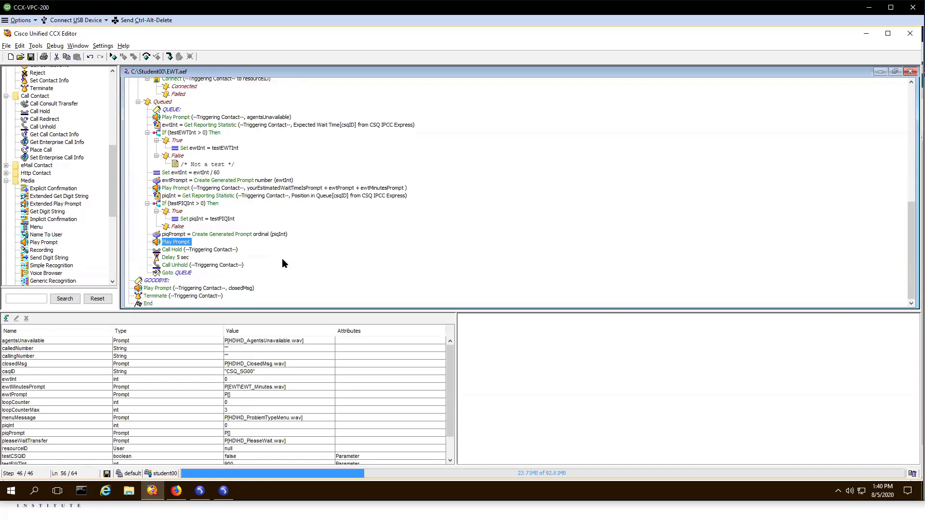
Set the new Play Prompt step to play piqPrompt
{"action": "double_click", "coordinate": [172, 242]}
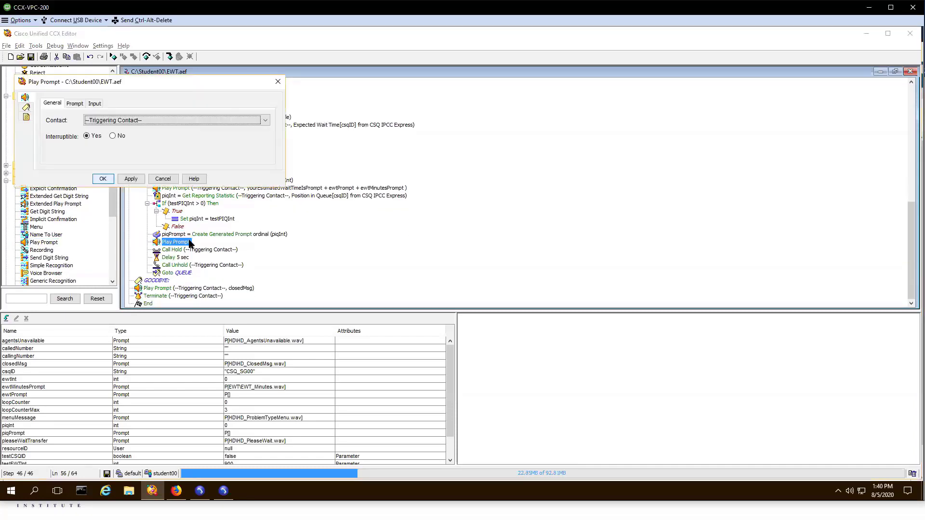
{"action": "left_click", "coordinate": [72, 103]}
{"action": "left_click", "coordinate": [265, 120]}
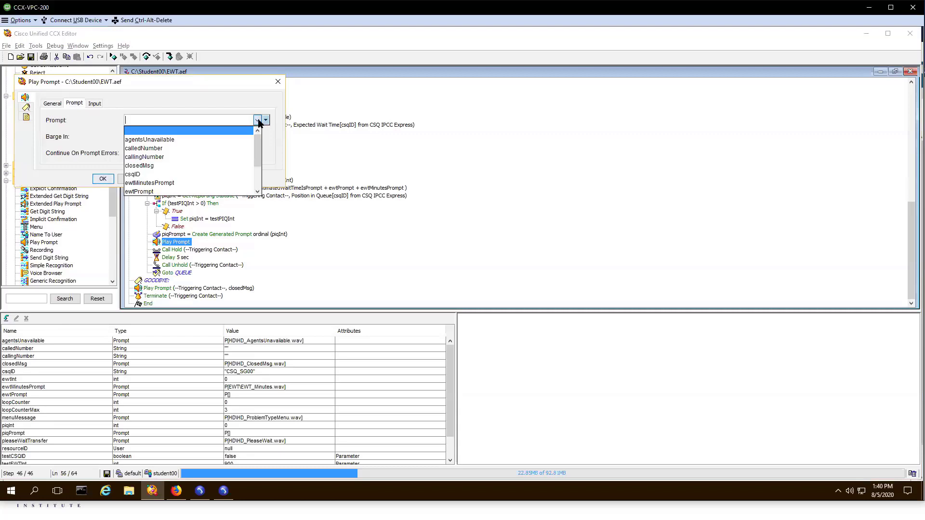
{"action": "left_click_drag", "start_coordinate": [257, 147], "coordinate": [258, 174]}
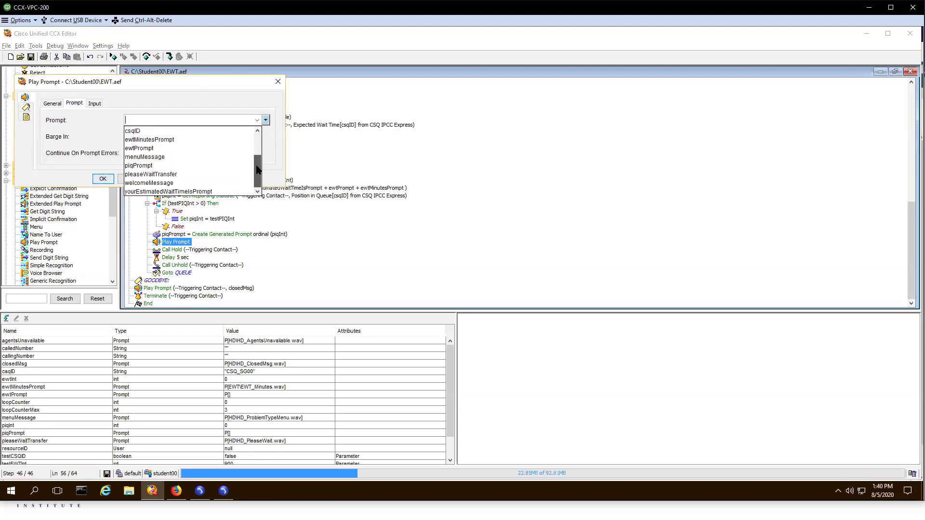
{"action": "left_click", "coordinate": [151, 165]}
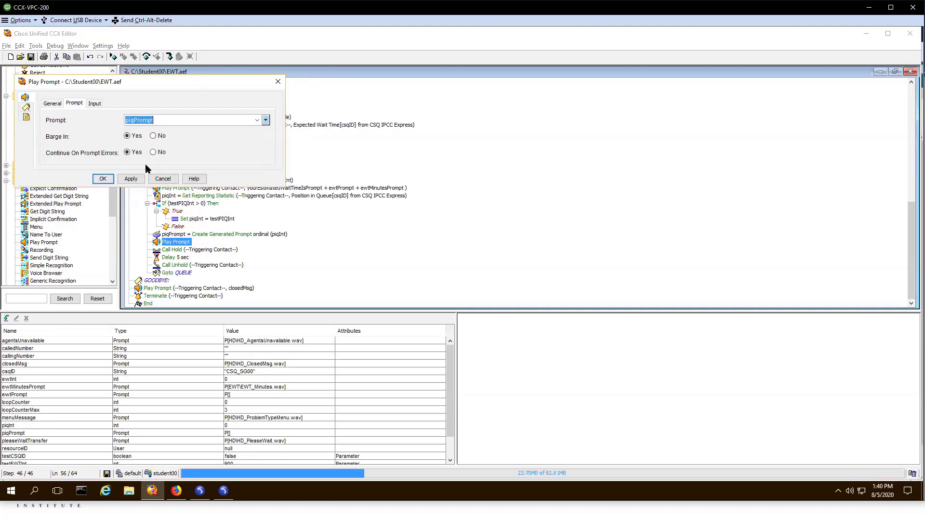
{"action": "left_click", "coordinate": [103, 178]}
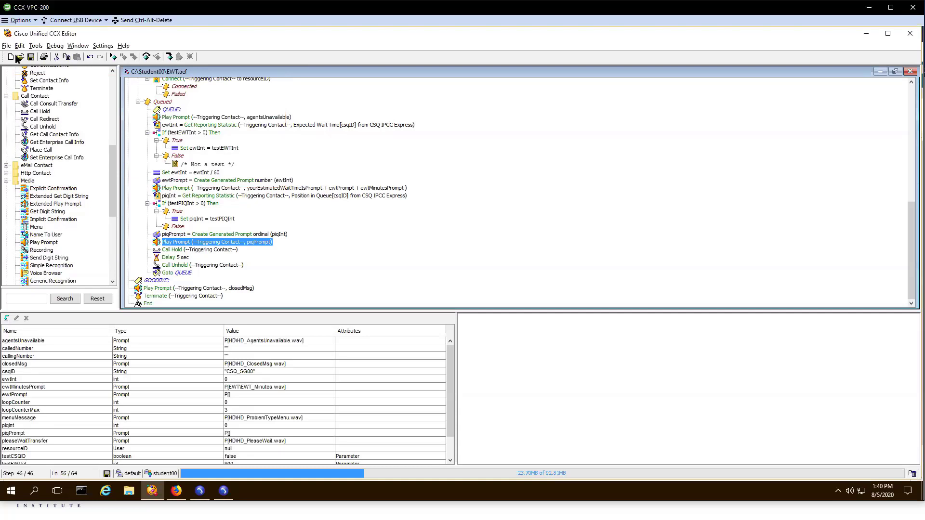
Validate the EWT.aef script and dismiss the validation result
{"action": "left_click", "coordinate": [35, 46]}
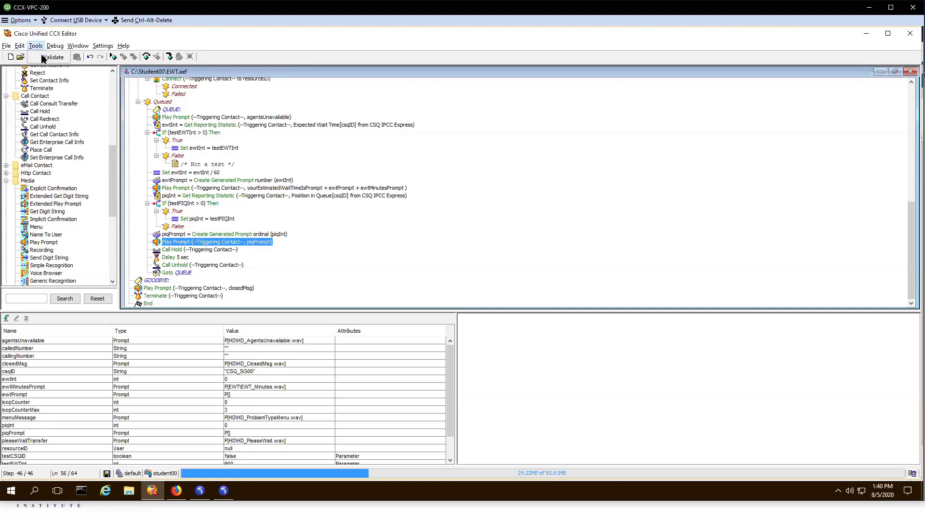
{"action": "left_click", "coordinate": [44, 58]}
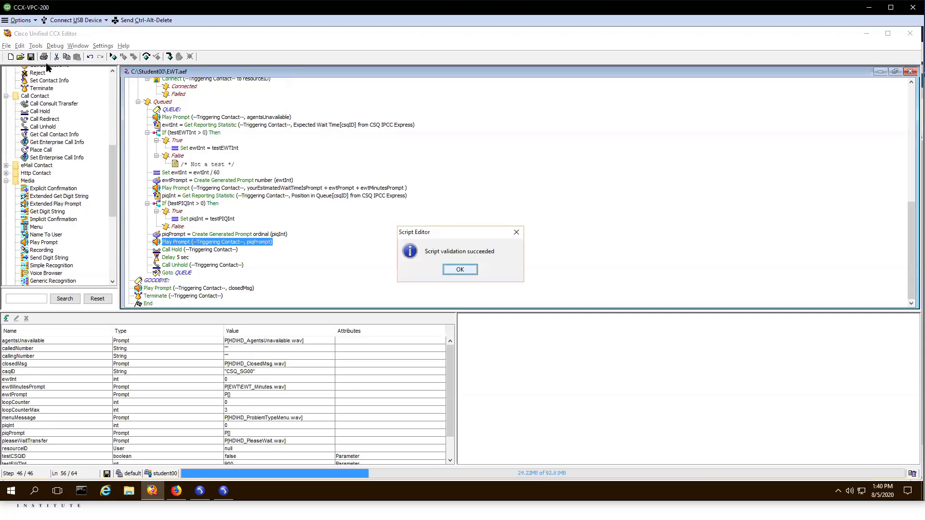
{"action": "left_click", "coordinate": [460, 268]}
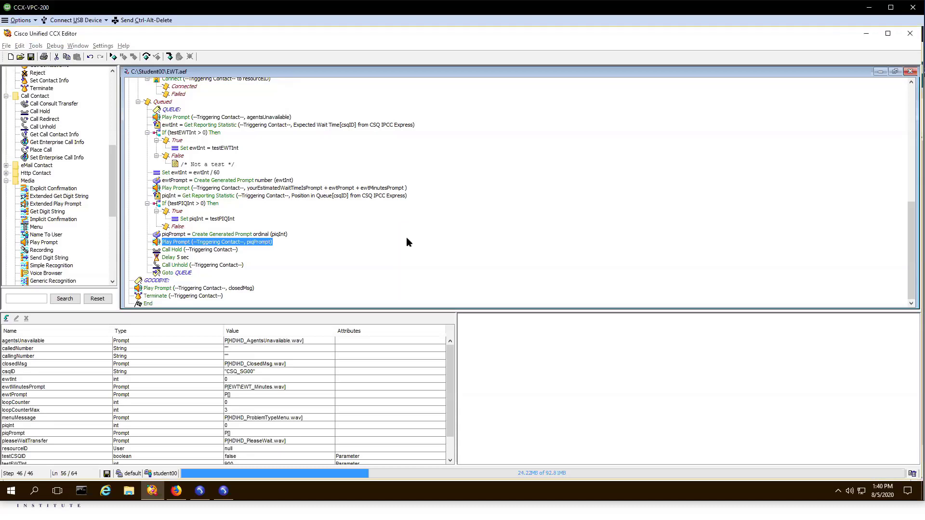
Save a copy of the EWT.aef script as PIQ in the Student00 folder
{"action": "left_click", "coordinate": [7, 46]}
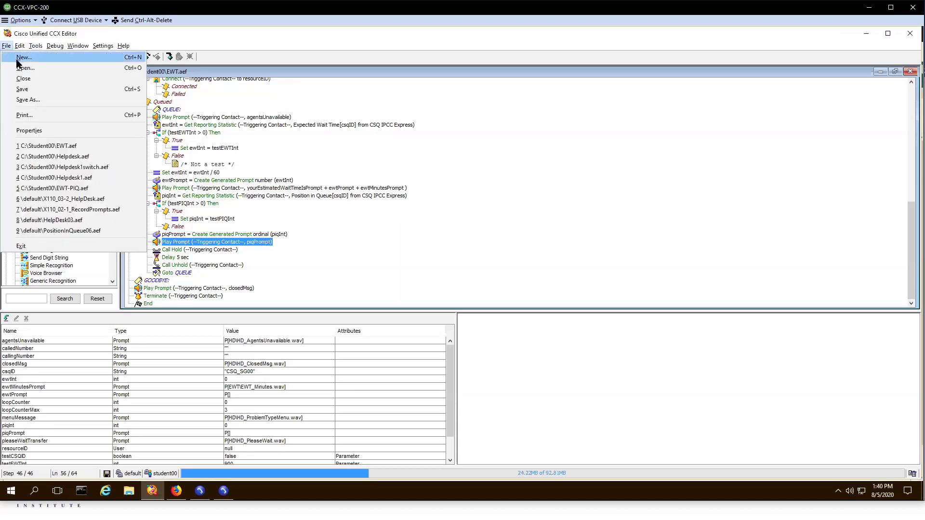
{"action": "left_click", "coordinate": [27, 99]}
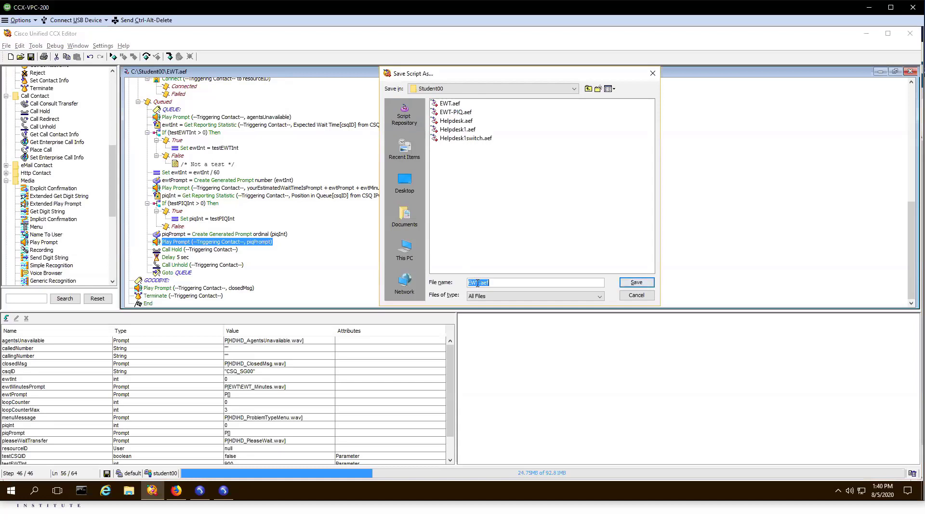
{"action": "double_click", "coordinate": [477, 283]}
{"action": "type", "text": "PIQ"}
{"action": "left_click", "coordinate": [635, 283]}
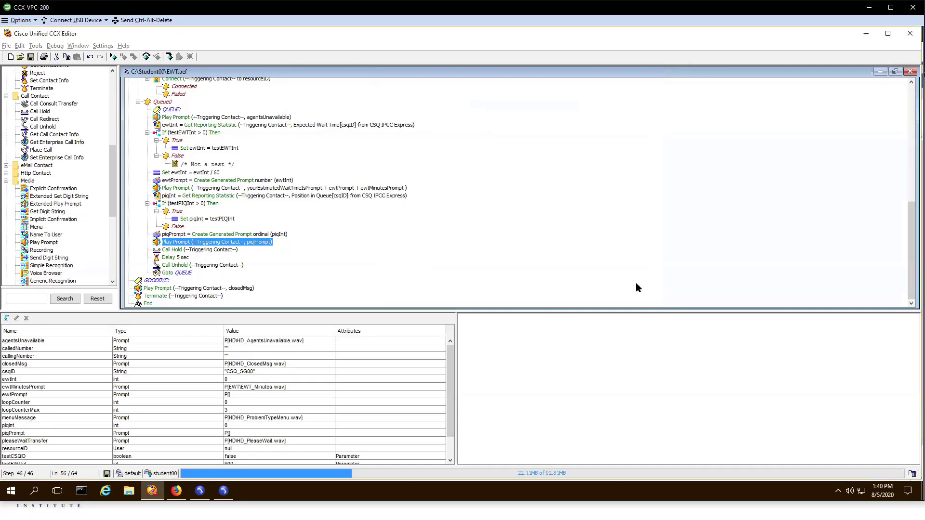
In Cisco Unified CCX Administration, upload PIQ.aef from the local Student00 folder to Script Management and return to the script list
{"action": "left_click", "coordinate": [176, 490]}
{"action": "mouse_move", "coordinate": [44, 93]}
{"action": "left_click", "coordinate": [49, 118]}
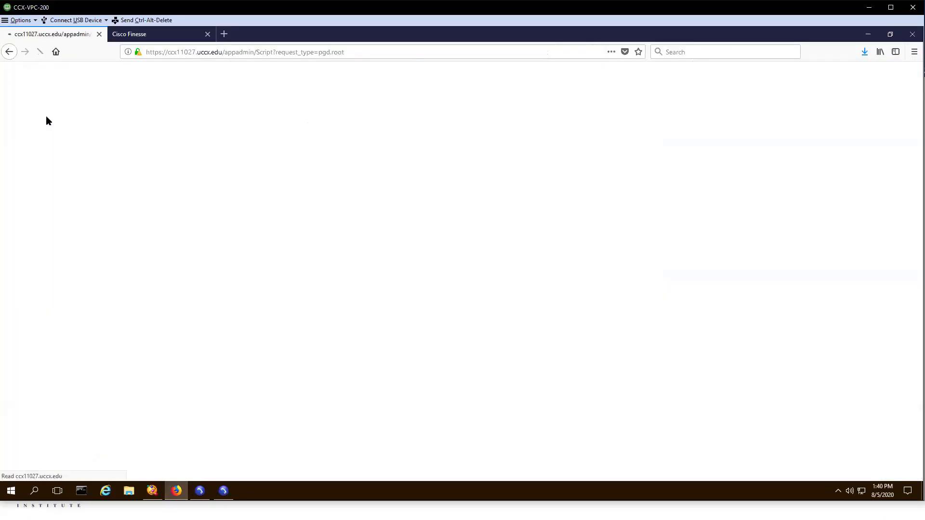
{"action": "left_click", "coordinate": [94, 122]}
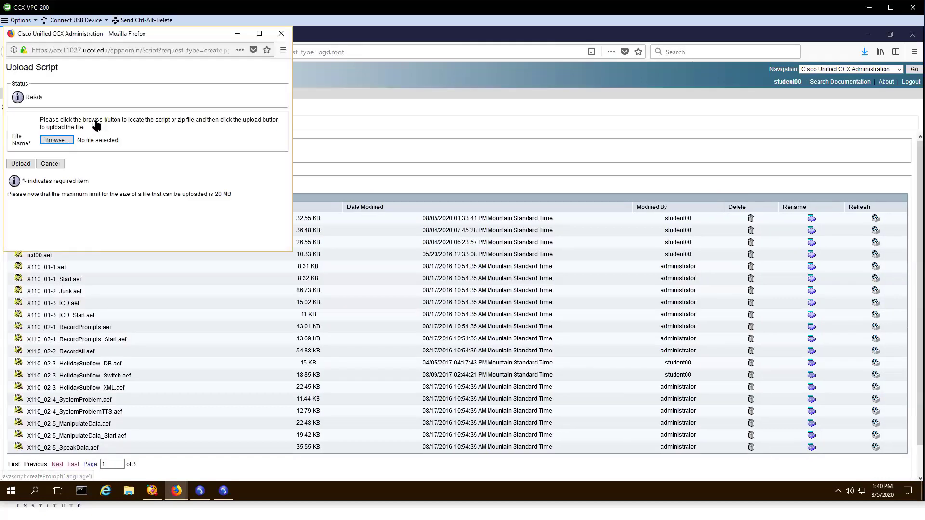
{"action": "left_click", "coordinate": [55, 140]}
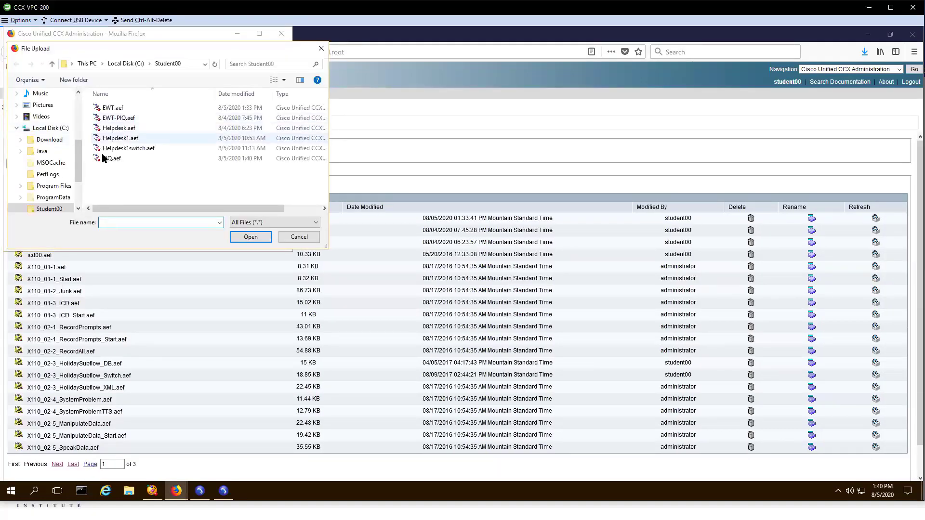
{"action": "double_click", "coordinate": [106, 160]}
{"action": "left_click", "coordinate": [21, 164]}
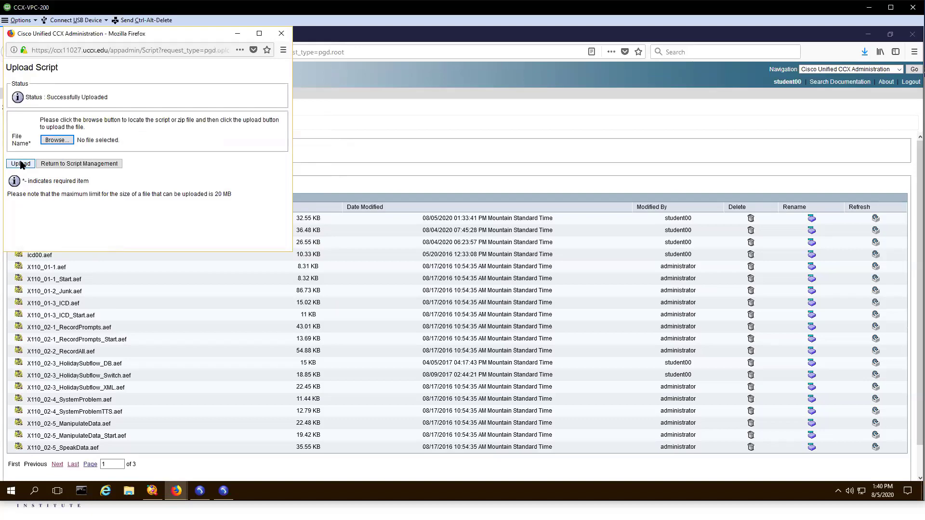
{"action": "left_click", "coordinate": [62, 164]}
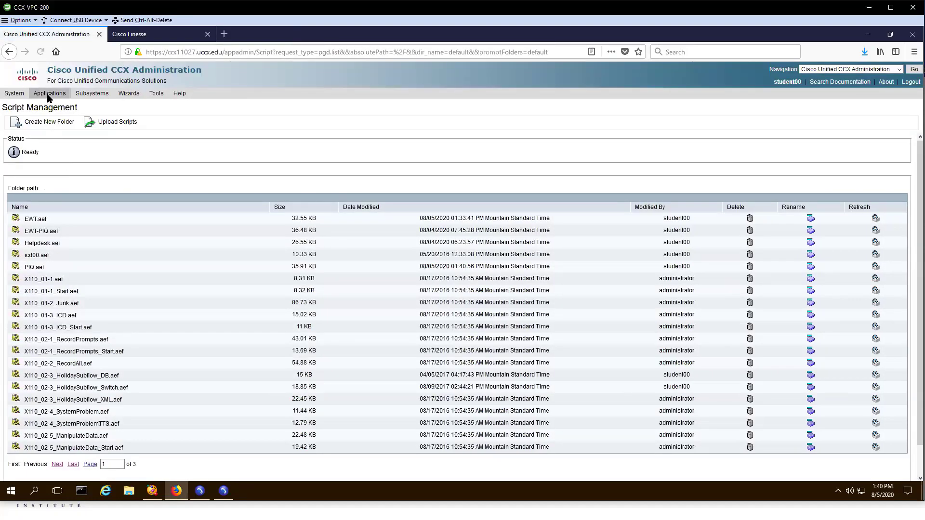
Open the HelpDesk00 application's configuration and set its script to SCRIPT[PIQ.aef]
{"action": "left_click", "coordinate": [70, 106]}
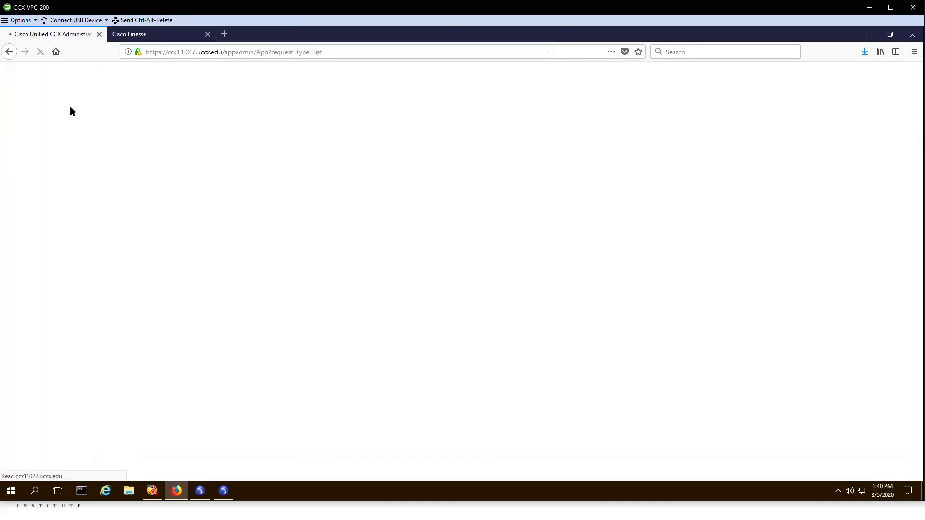
{"action": "left_click", "coordinate": [37, 315]}
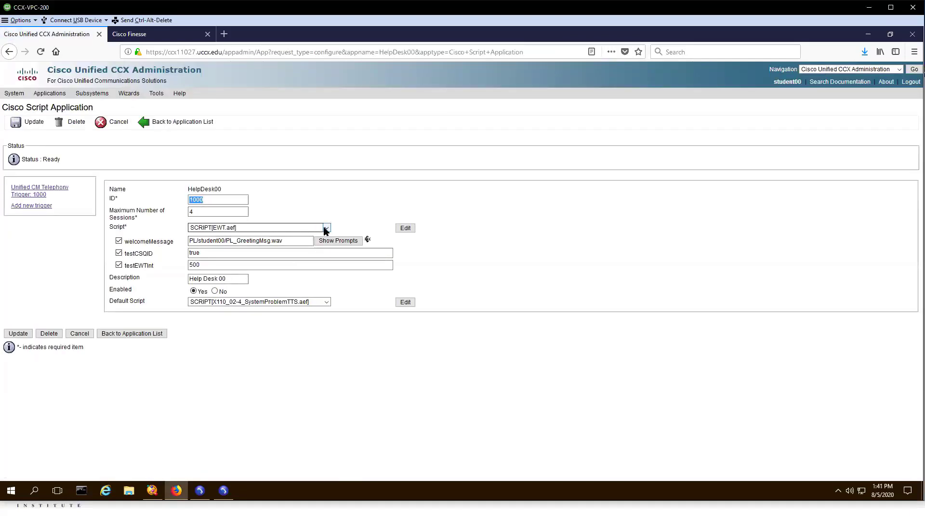
{"action": "left_click", "coordinate": [326, 229]}
{"action": "left_click", "coordinate": [232, 302]}
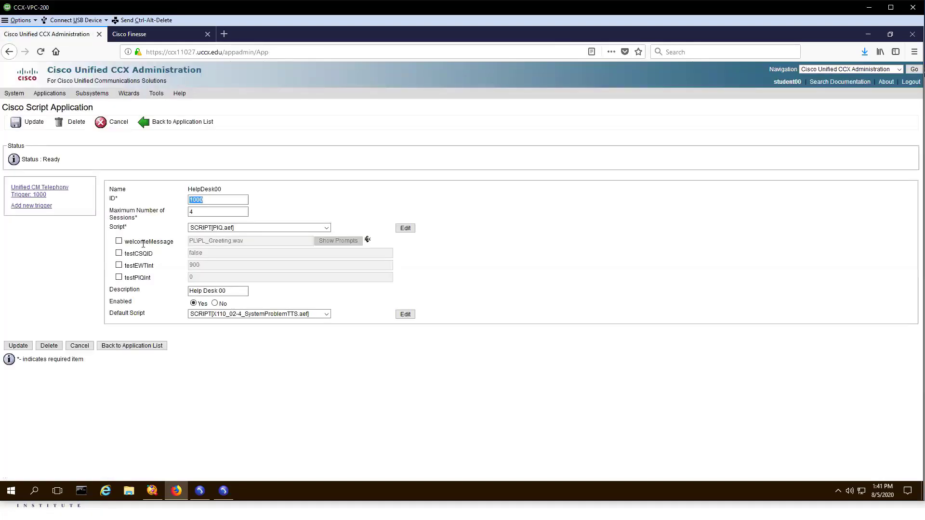
Enable the HelpDesk00 script parameters and set testCSQID to true, testEWTInt to 1800 and testPIQInt to 15
{"action": "left_click", "coordinate": [118, 252]}
{"action": "double_click", "coordinate": [194, 254]}
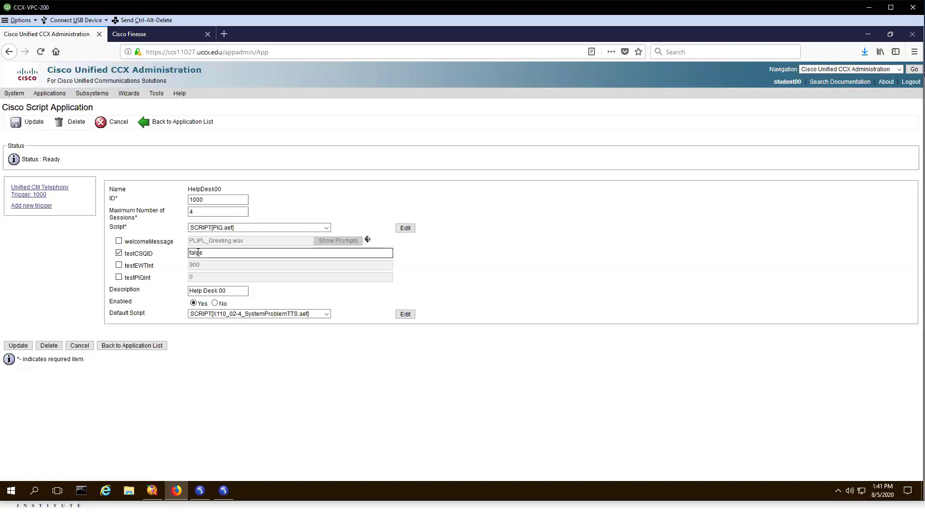
{"action": "type", "text": "t"}
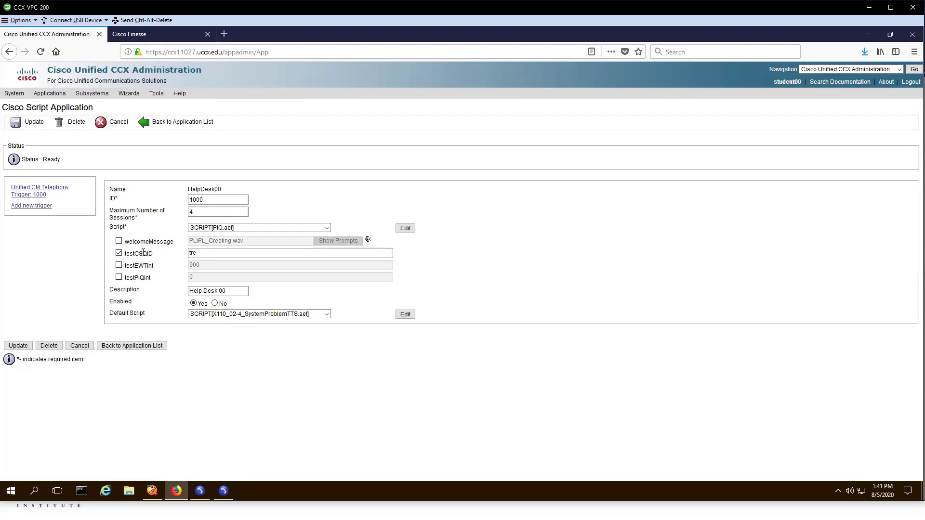
{"action": "type", "text": "rue"}
{"action": "left_click", "coordinate": [119, 265]}
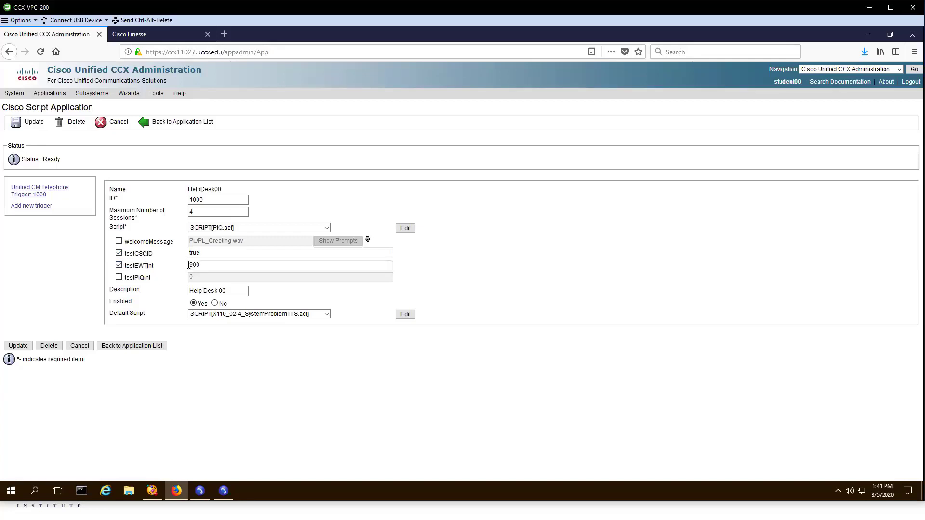
{"action": "left_click", "coordinate": [201, 266]}
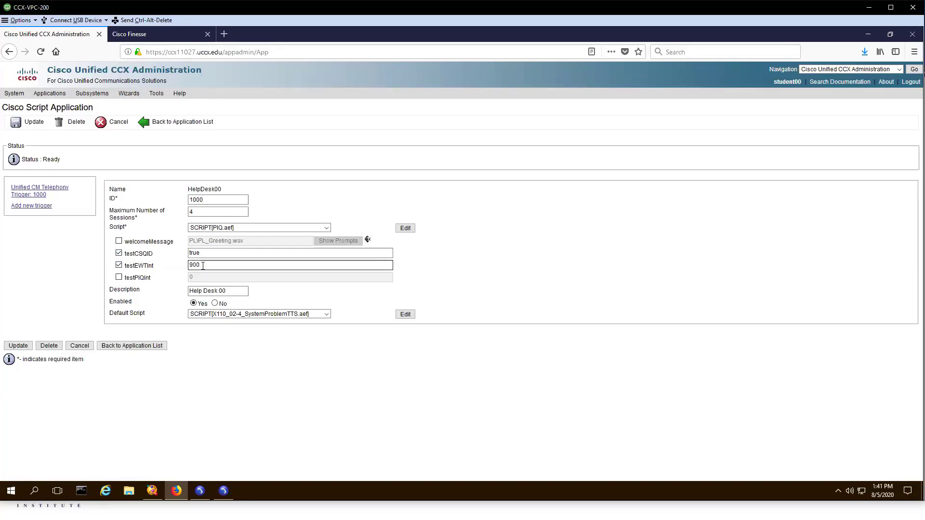
{"action": "double_click", "coordinate": [203, 266]}
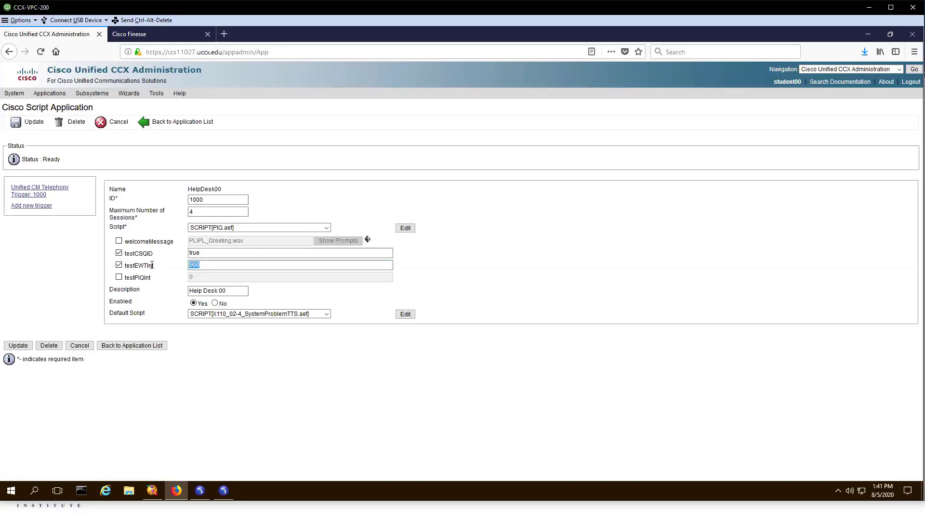
{"action": "type", "text": "1800"}
{"action": "left_click", "coordinate": [119, 277]}
{"action": "key", "text": "Tab"}
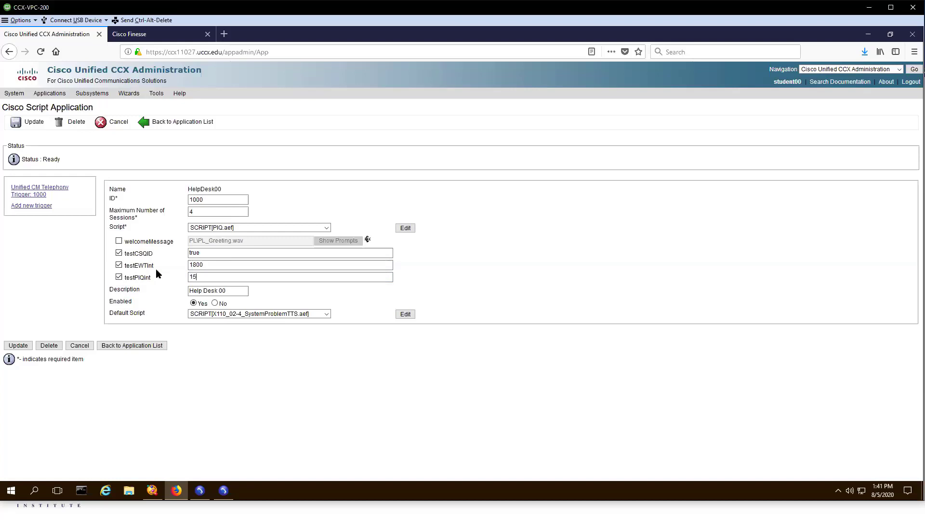
Enable welcomeMessage with the uploaded prompt PL/student00/PL_GreetingMsg.wav and update the HelpDesk00 application
{"action": "left_click", "coordinate": [119, 241]}
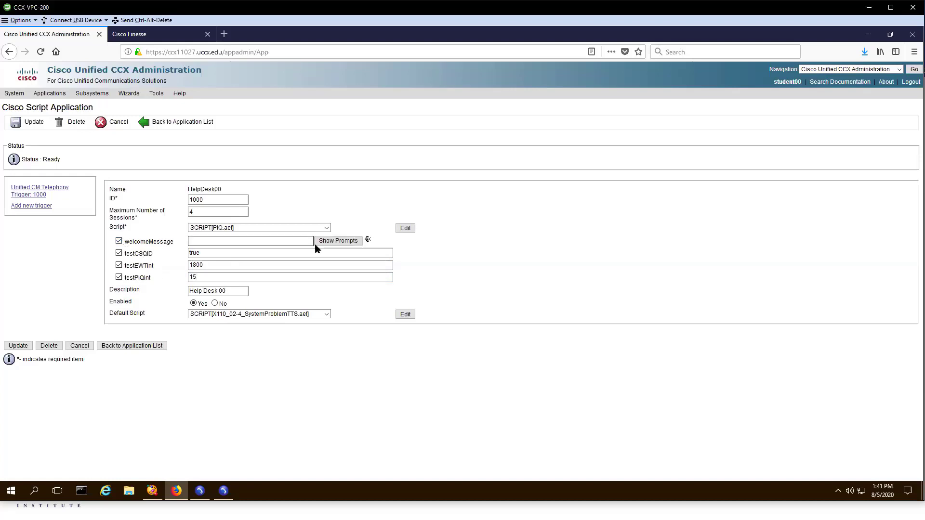
{"action": "left_click", "coordinate": [340, 241]}
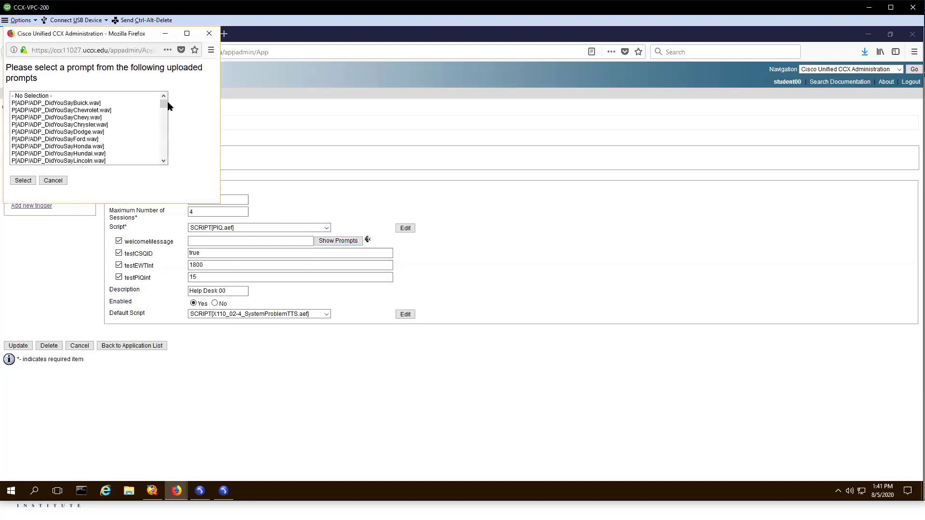
{"action": "left_click_drag", "start_coordinate": [163, 104], "coordinate": [159, 132]}
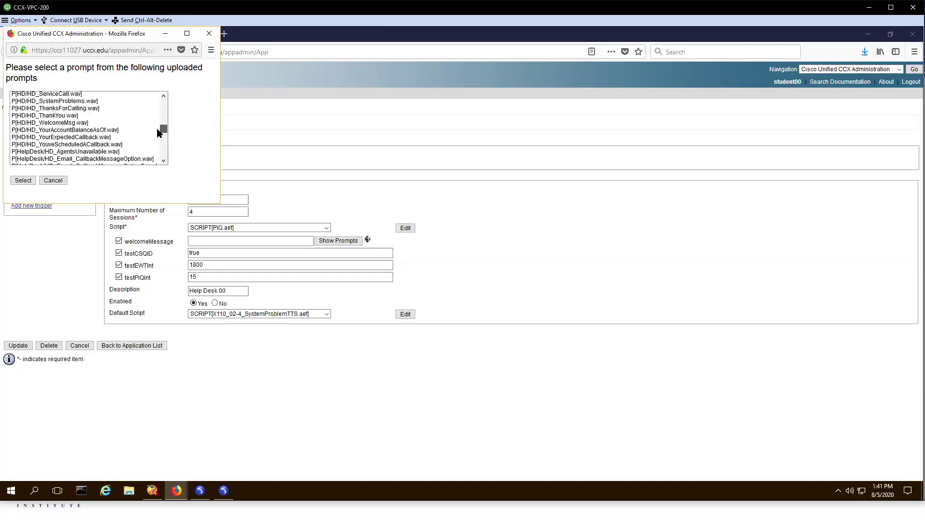
{"action": "scroll", "coordinate": [97, 138], "scroll_direction": "down", "scroll_amount": 10}
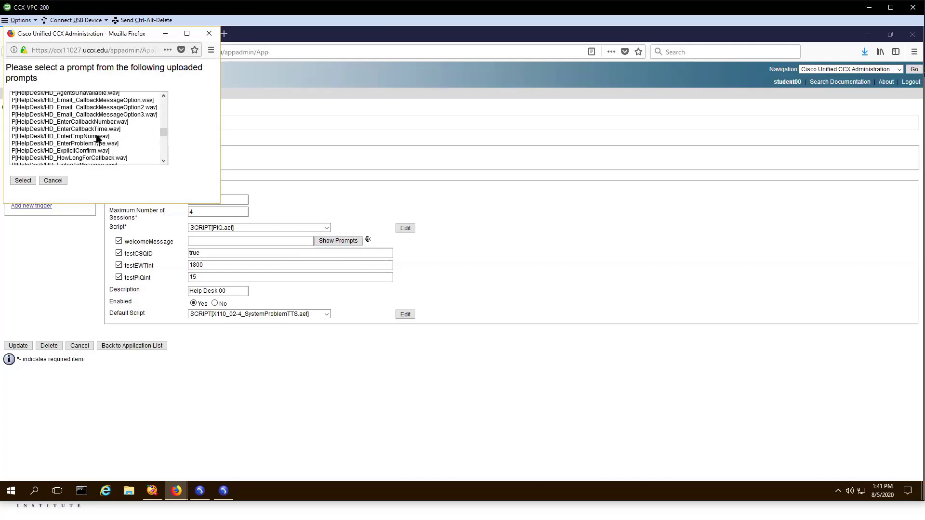
{"action": "scroll", "coordinate": [98, 138], "scroll_direction": "up", "scroll_amount": 5}
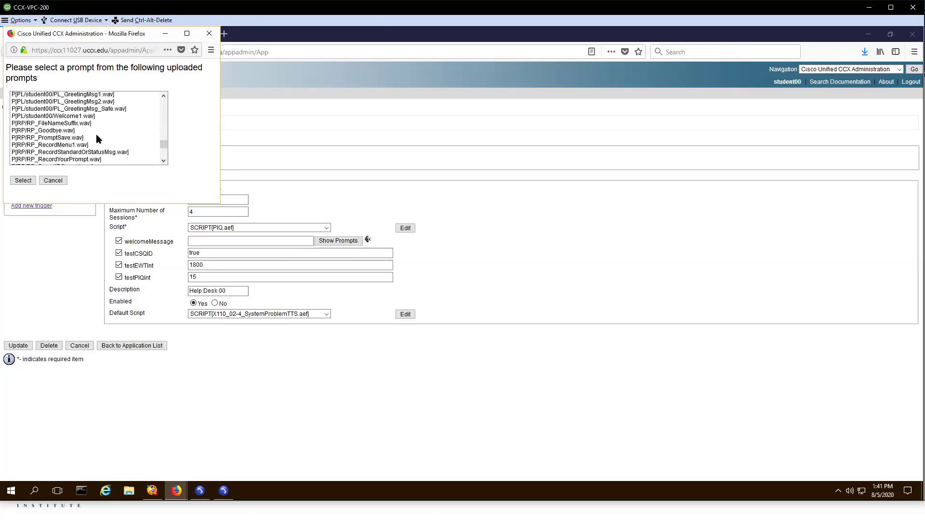
{"action": "left_click", "coordinate": [77, 126]}
{"action": "left_click", "coordinate": [16, 181]}
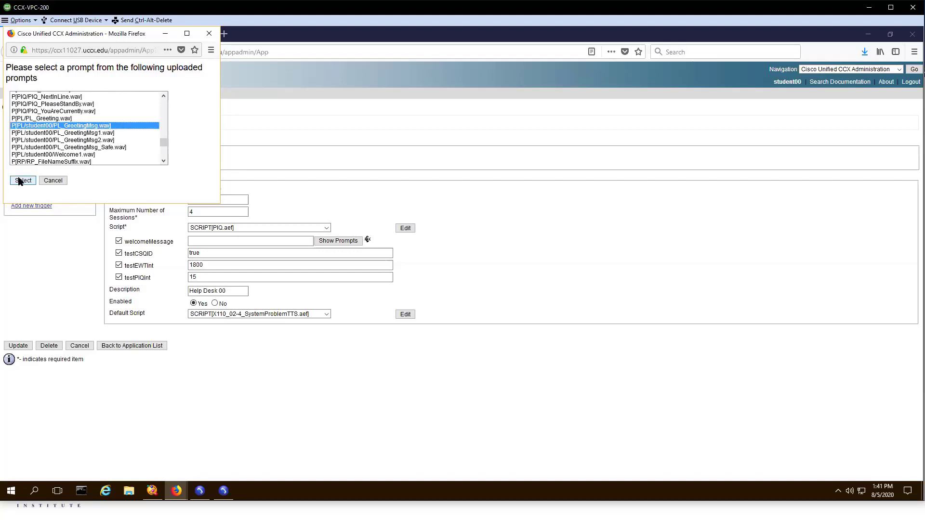
{"action": "left_click", "coordinate": [22, 347]}
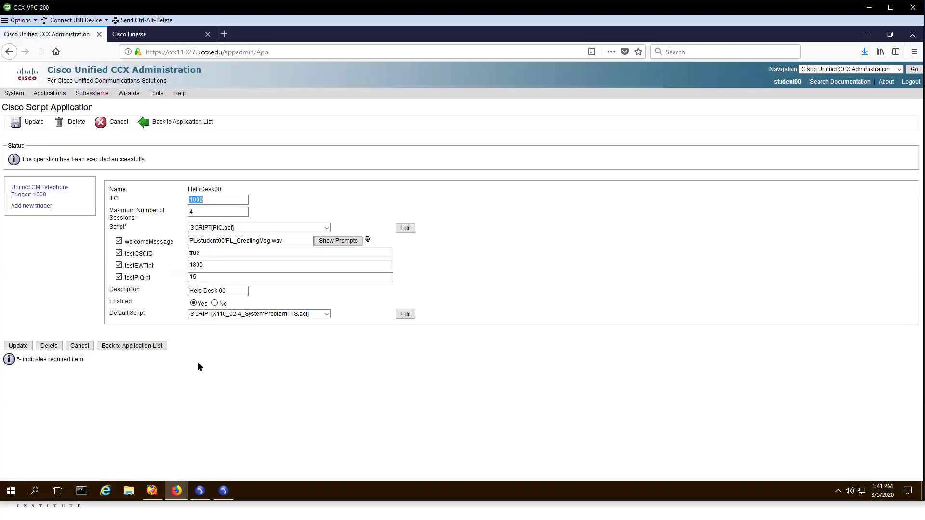
Test the PIQ script from the softphone by redialing the last number, choosing option 1, listening to the queue prompts and ending the call
{"action": "left_click", "coordinate": [200, 490]}
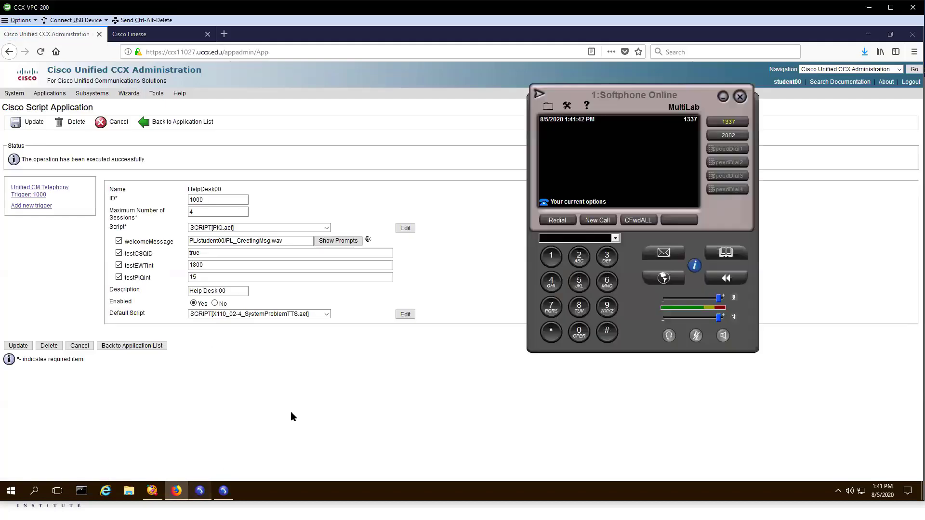
{"action": "left_click", "coordinate": [559, 221]}
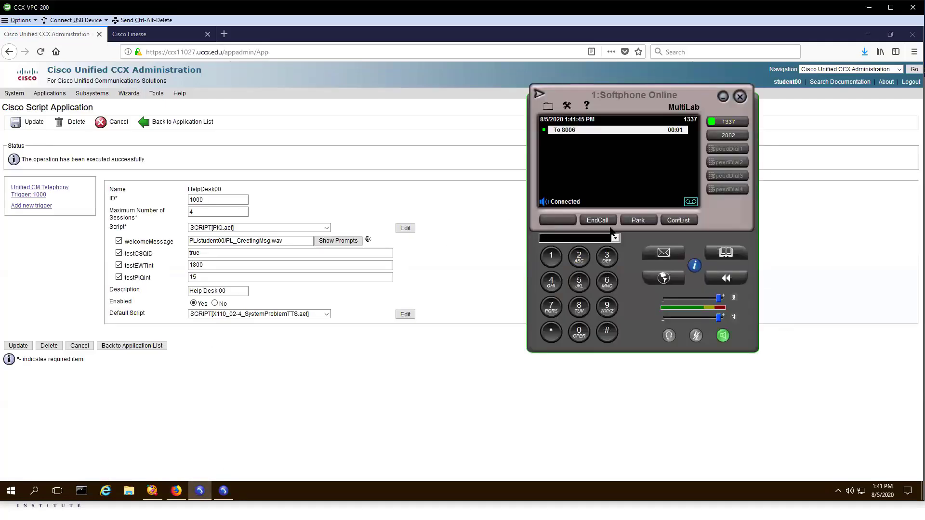
{"action": "left_click", "coordinate": [551, 255]}
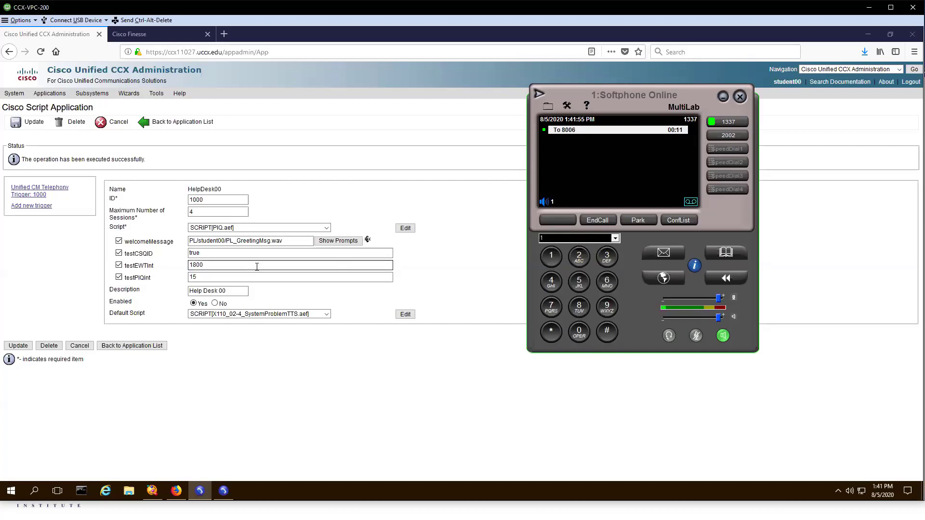
{"action": "left_click_drag", "start_coordinate": [155, 265], "coordinate": [121, 268]}
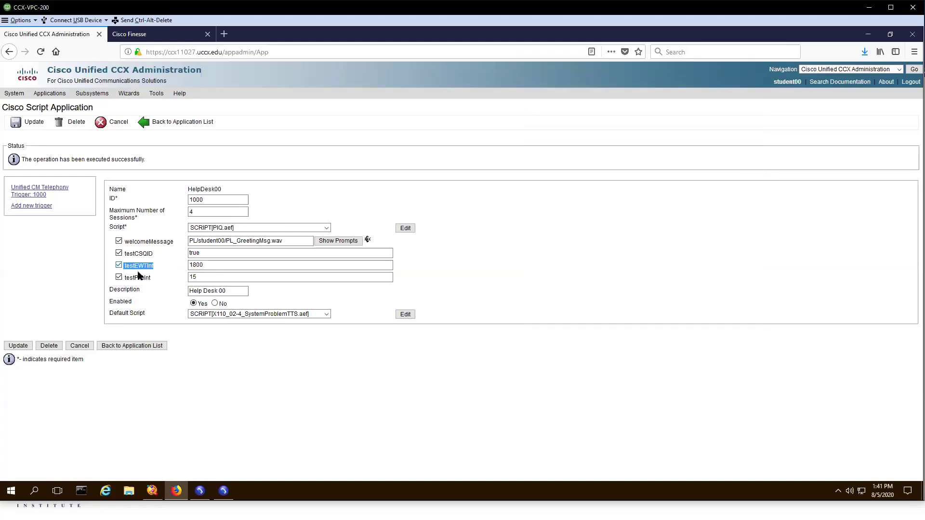
{"action": "left_click", "coordinate": [200, 490]}
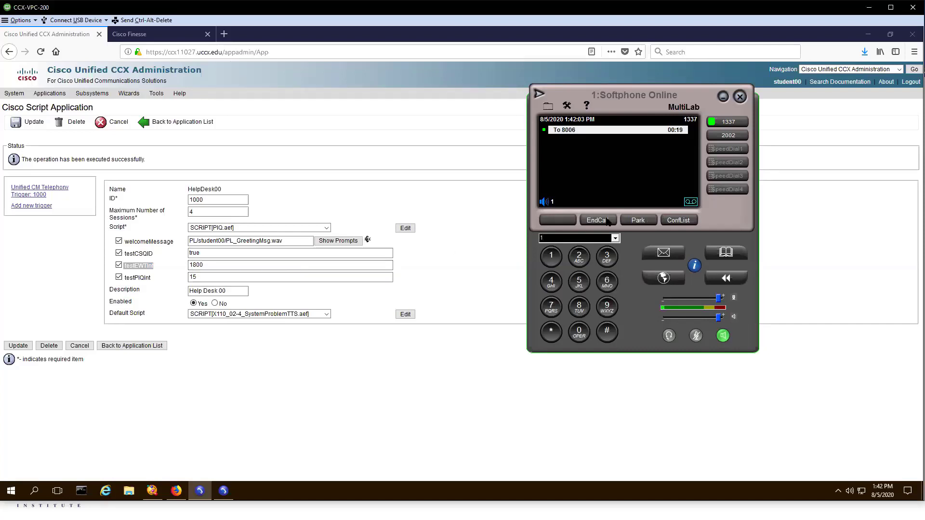
{"action": "left_click", "coordinate": [604, 223]}
Switch to Cisco Unified CCX Administration in the browser and open the PIQ folder in Prompt Management
{"action": "left_click", "coordinate": [152, 490]}
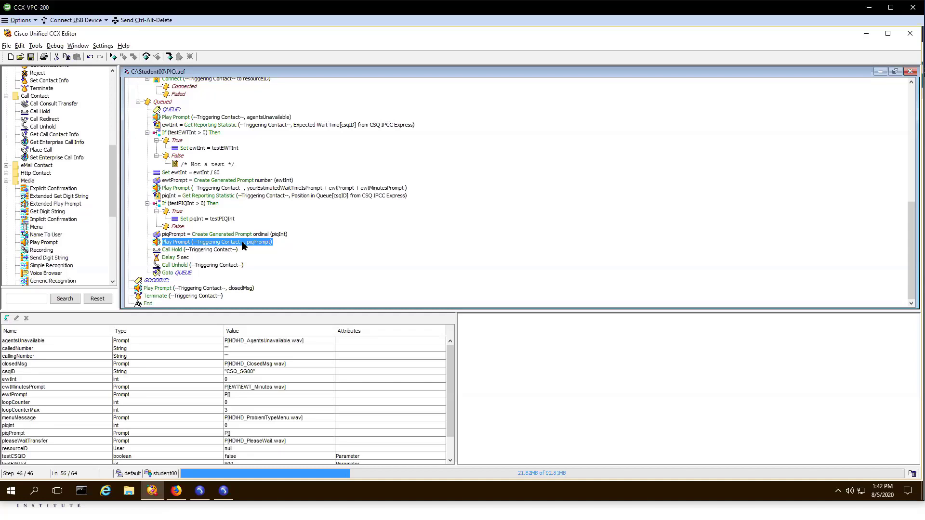
{"action": "left_click", "coordinate": [176, 490]}
{"action": "mouse_move", "coordinate": [50, 93]}
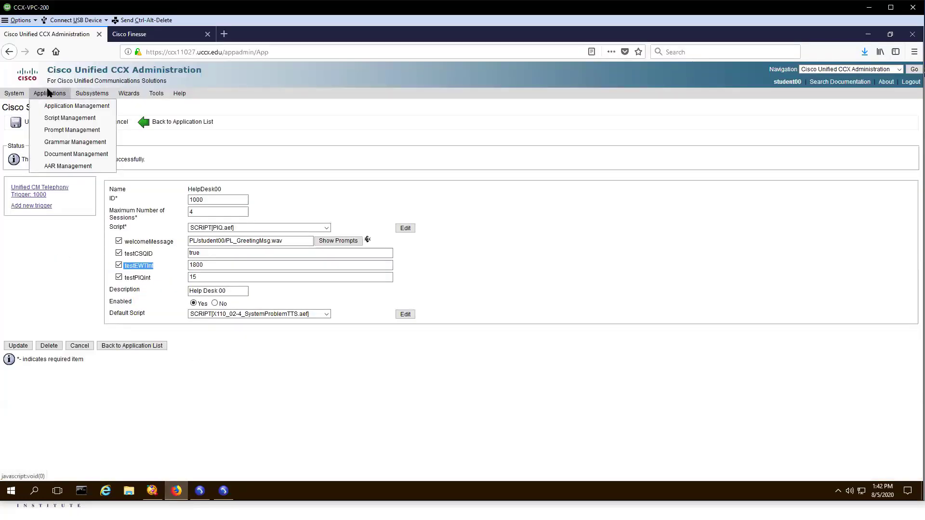
{"action": "left_click", "coordinate": [65, 129]}
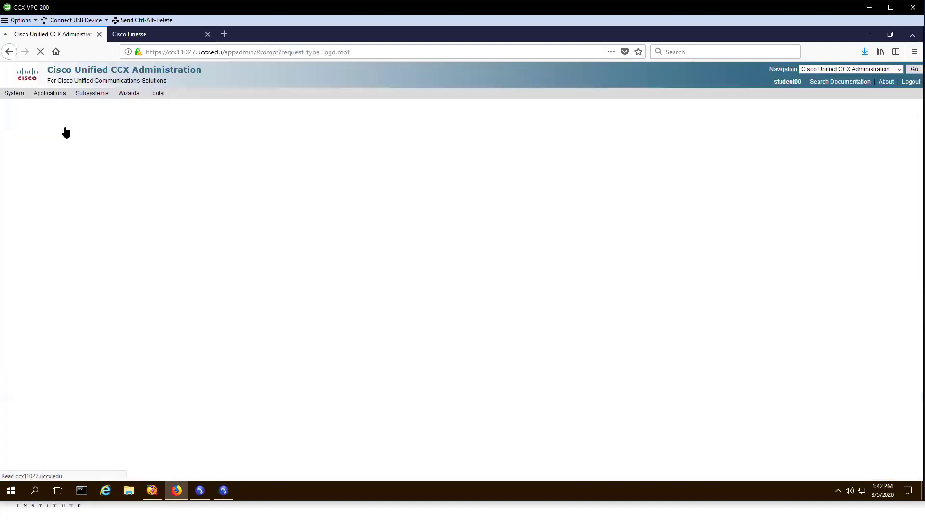
{"action": "left_click", "coordinate": [40, 289]}
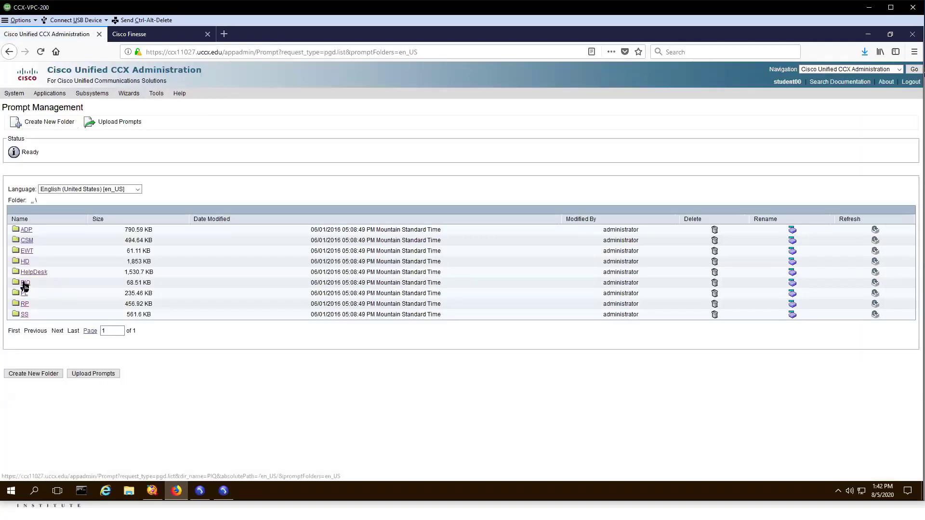
{"action": "left_click", "coordinate": [25, 283]}
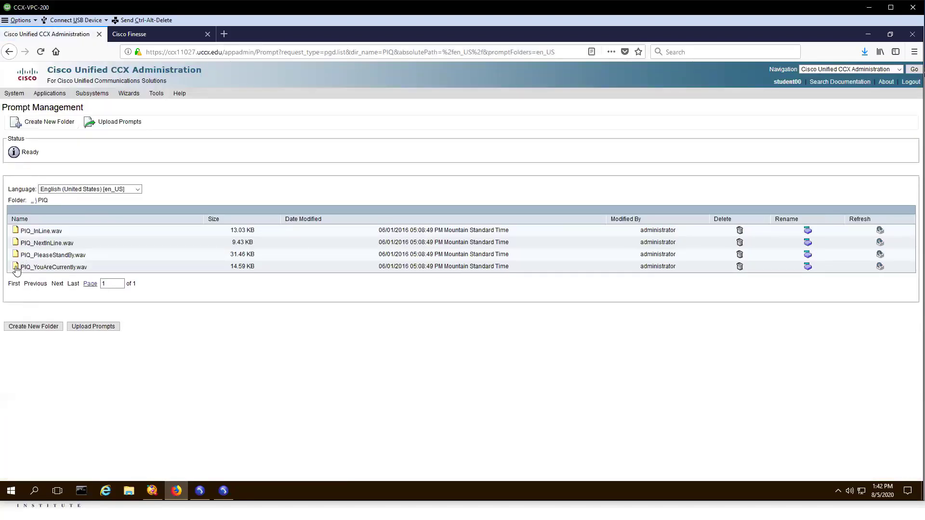
Listen to the recorded prompts PIQ_YouAreCurrently.wav and PIQ_InLine.wav, closing the media player after each
{"action": "left_click", "coordinate": [17, 268]}
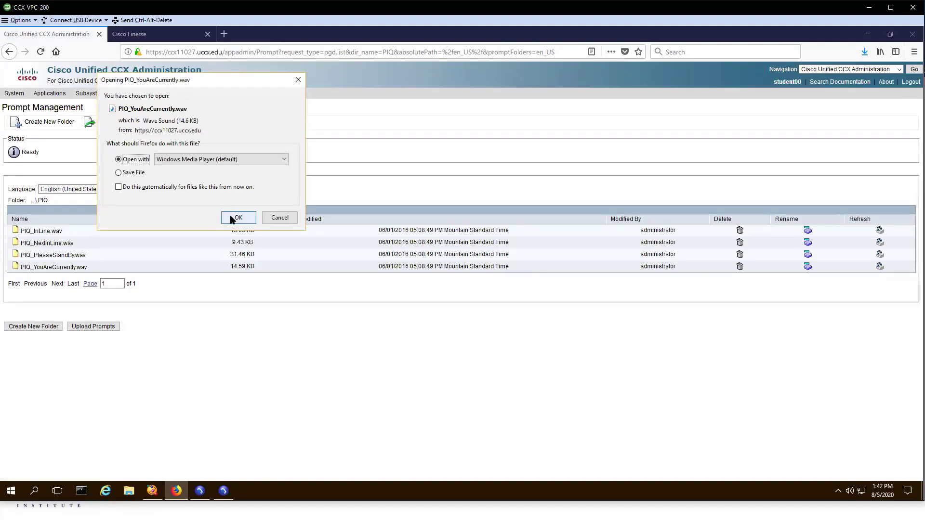
{"action": "left_click", "coordinate": [238, 218]}
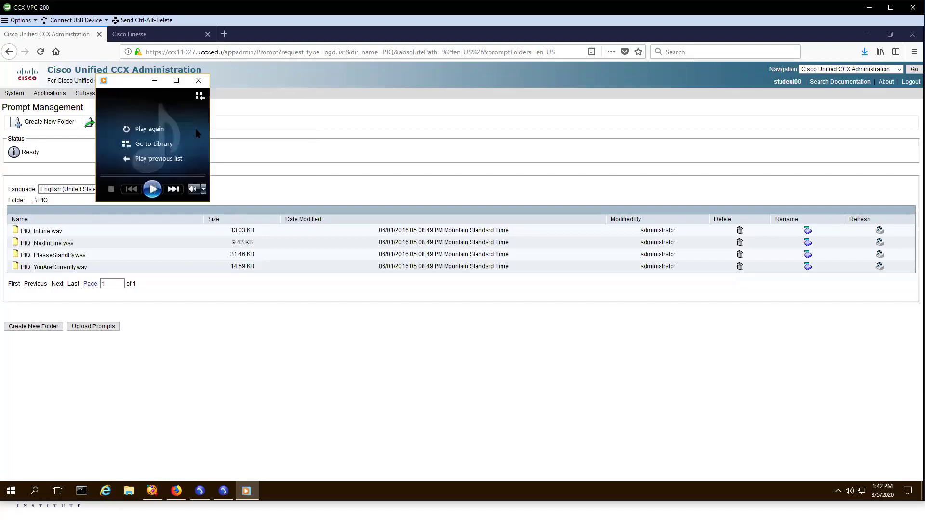
{"action": "left_click", "coordinate": [198, 80]}
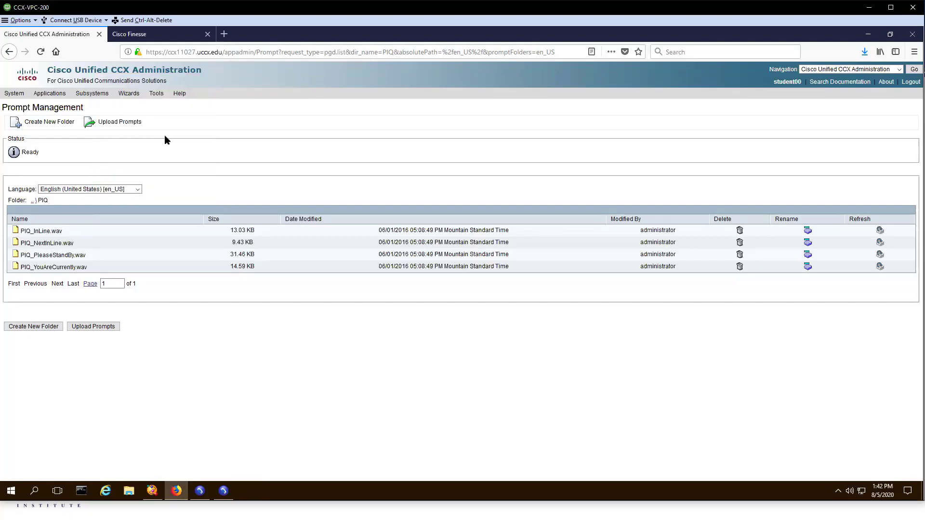
{"action": "left_click", "coordinate": [16, 232]}
{"action": "left_click", "coordinate": [236, 215]}
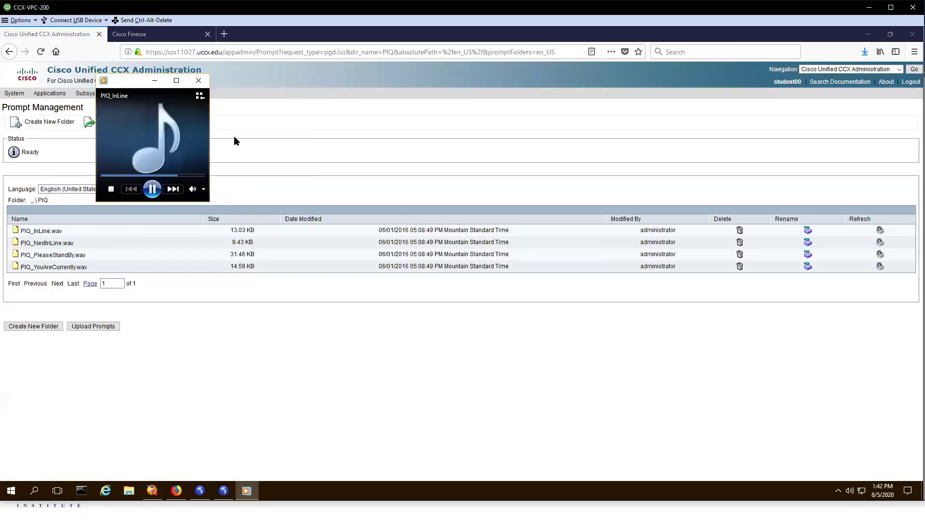
{"action": "left_click", "coordinate": [198, 81]}
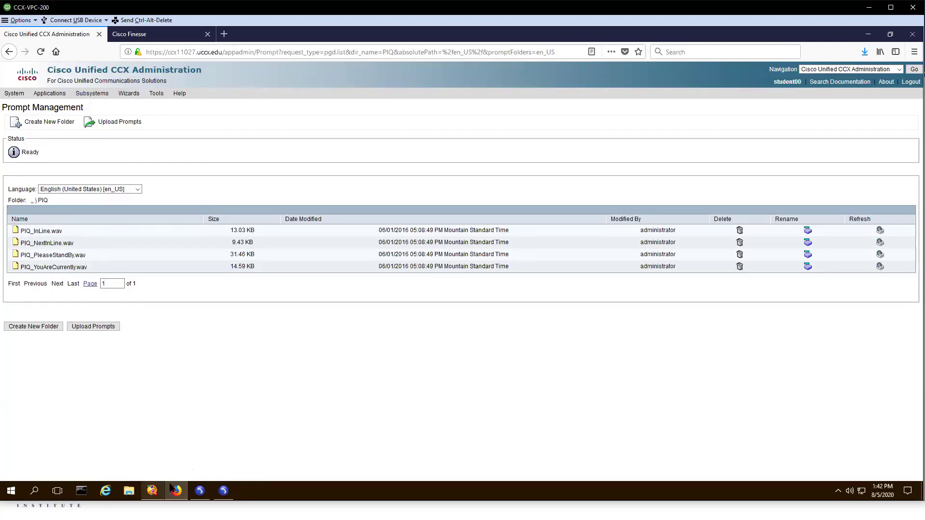
Switch to the CCX Editor and start a new variable of type Prompt named youAreCurrentlyPrompt
{"action": "mouse_move", "coordinate": [154, 492]}
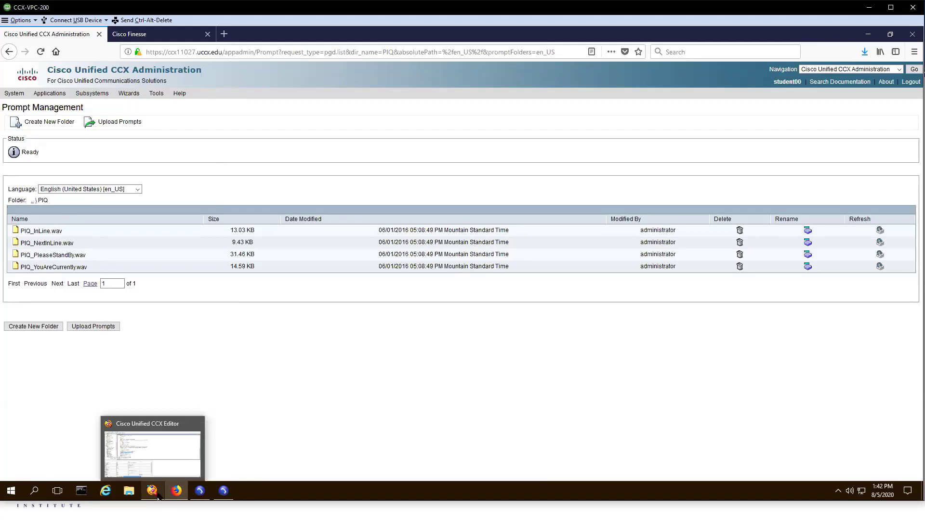
{"action": "left_click", "coordinate": [157, 496]}
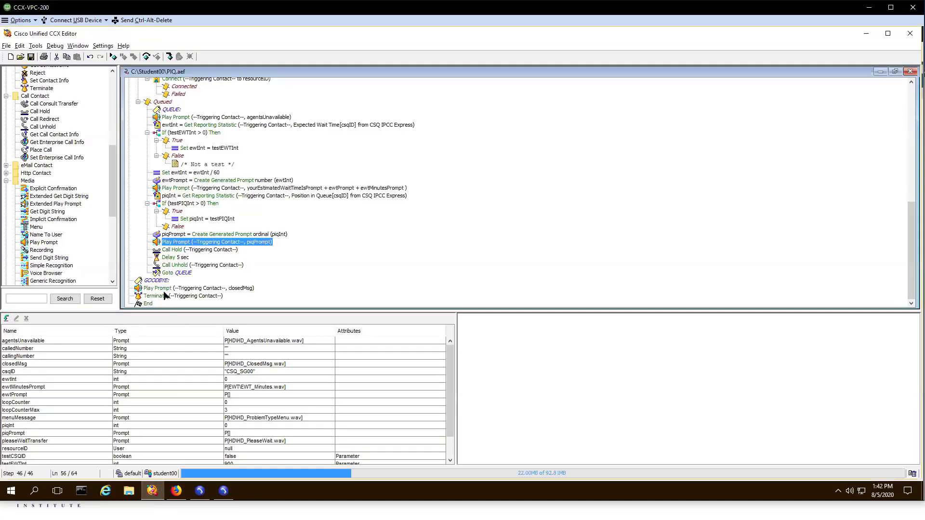
{"action": "left_click", "coordinate": [7, 318]}
{"action": "left_click", "coordinate": [136, 48]}
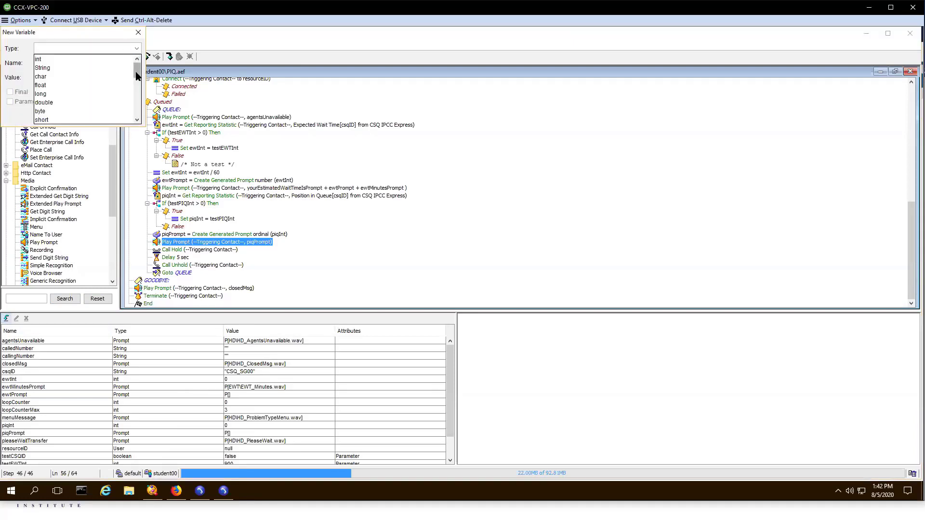
{"action": "left_click_drag", "start_coordinate": [136, 76], "coordinate": [137, 95]}
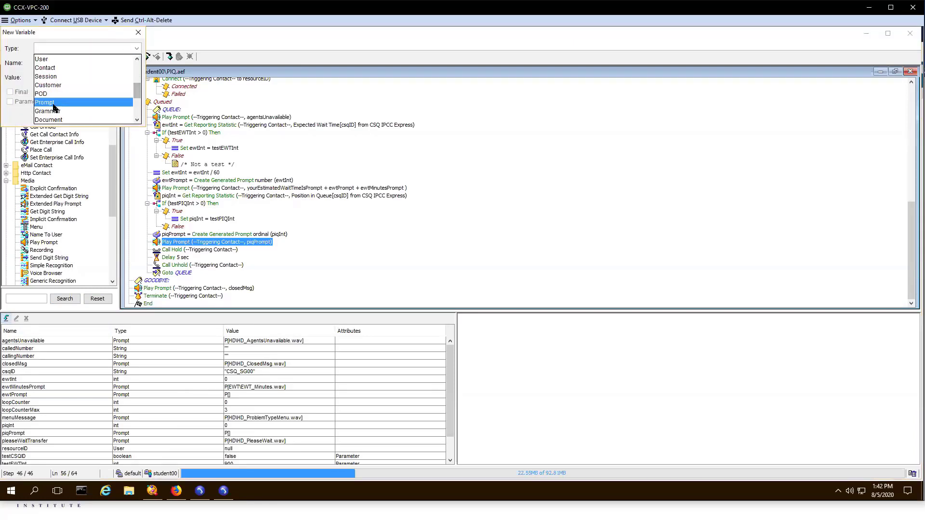
{"action": "left_click", "coordinate": [53, 103]}
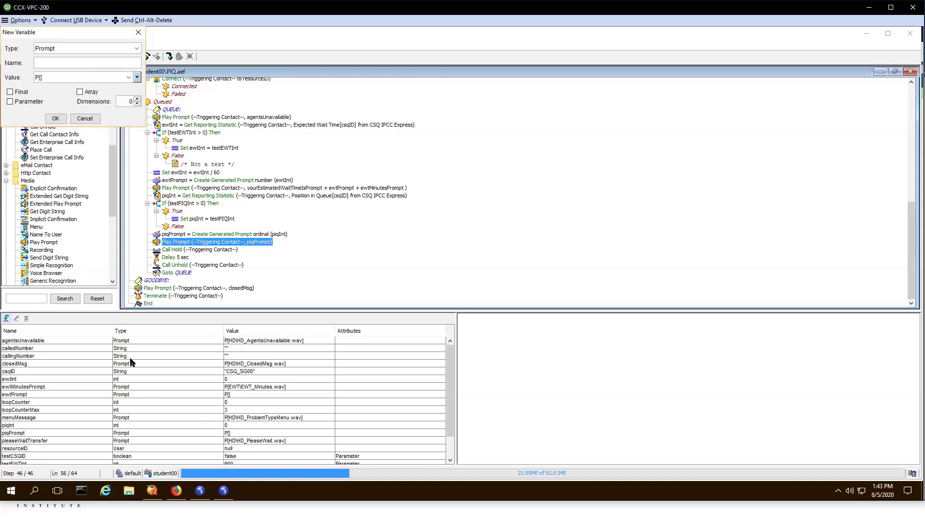
Set the youAreCurrentlyPrompt value to P[PIQ\PIQ_YouAreCurrently.wav], copying the file name from Prompt Management, and save the variable
{"action": "left_click", "coordinate": [174, 494]}
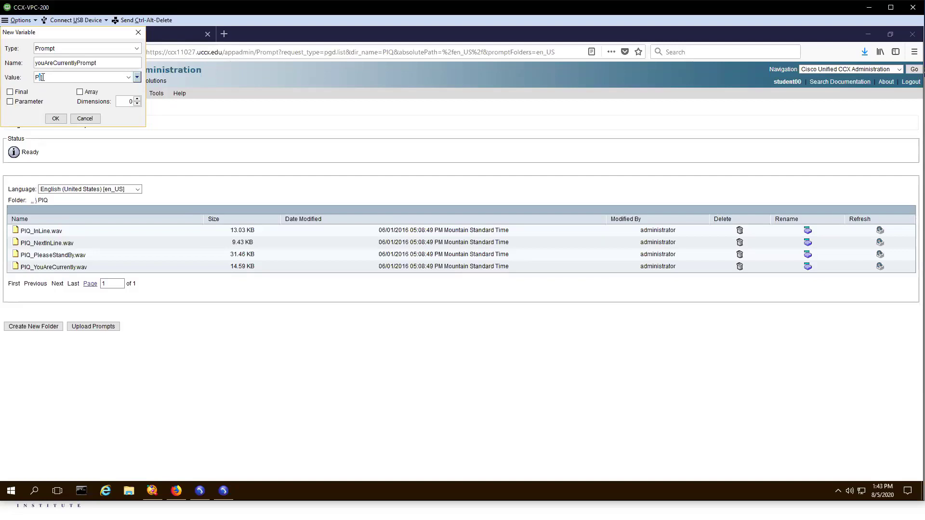
{"action": "type", "text": "[PIQ\\"}
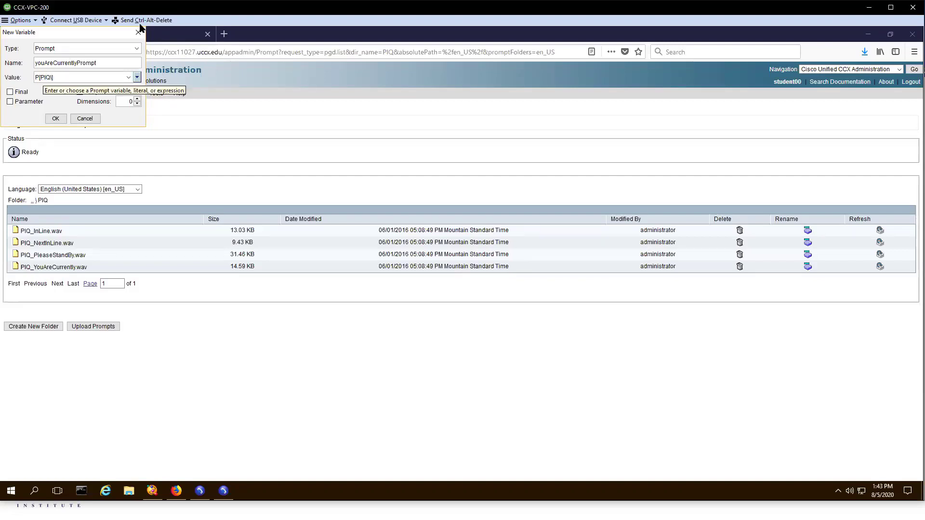
{"action": "left_click", "coordinate": [115, 243]}
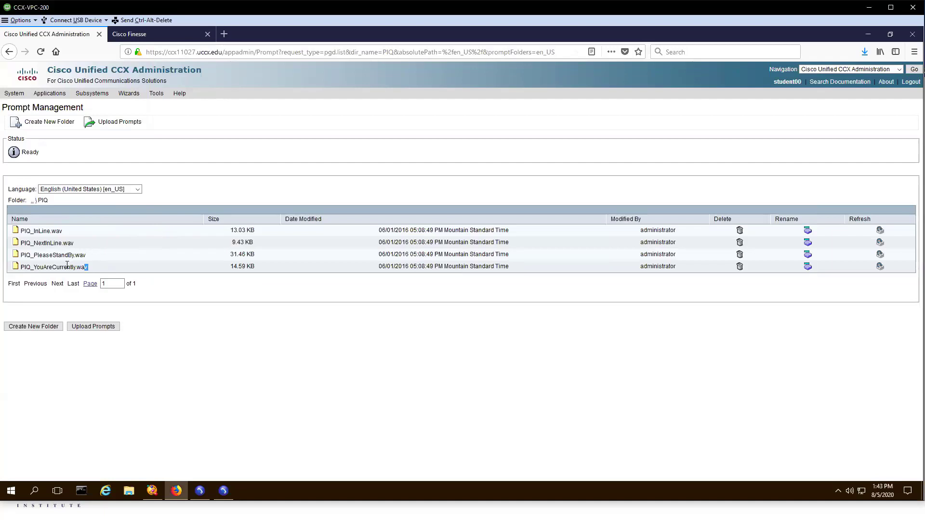
{"action": "left_click_drag", "start_coordinate": [67, 267], "coordinate": [21, 269]}
{"action": "right_click", "coordinate": [24, 267]}
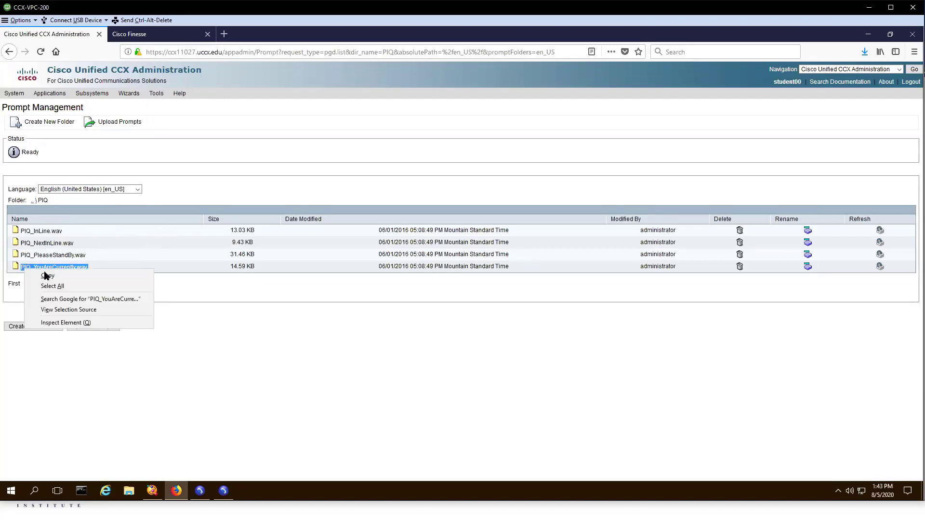
{"action": "left_click", "coordinate": [46, 274]}
{"action": "key", "text": "alt+Tab"}
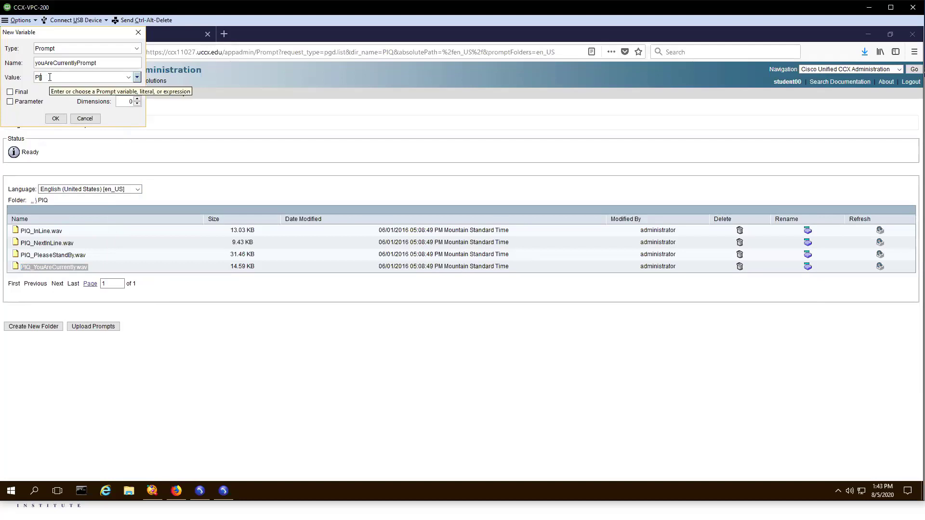
{"action": "key", "text": "ctrl+v"}
{"action": "key", "text": "BackSpace"}
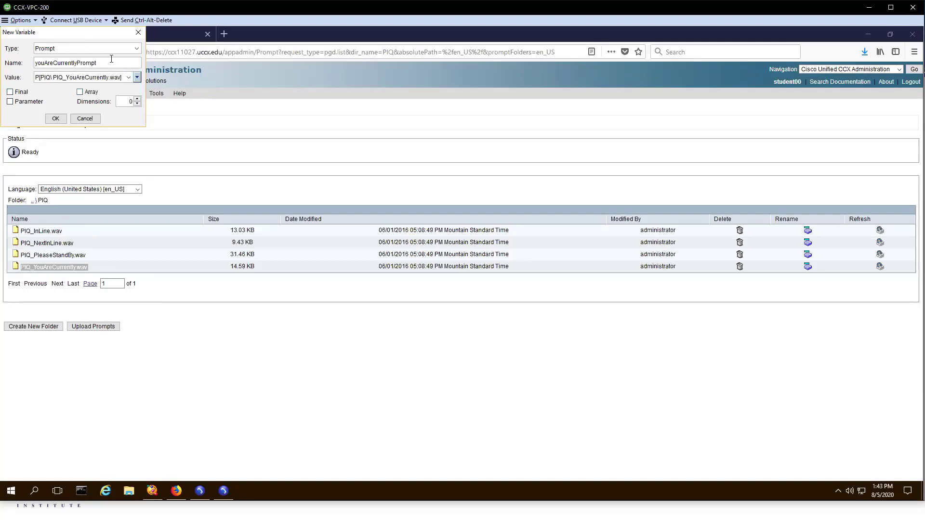
{"action": "type", "text": "]"}
{"action": "left_click", "coordinate": [56, 119]}
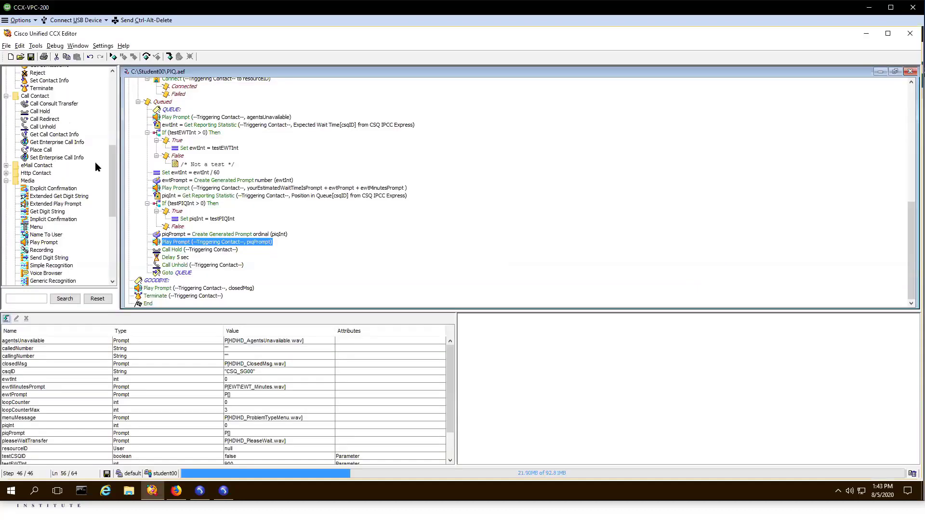
Start another new variable of type Prompt and name it inLinePrompt
{"action": "left_click", "coordinate": [6, 318]}
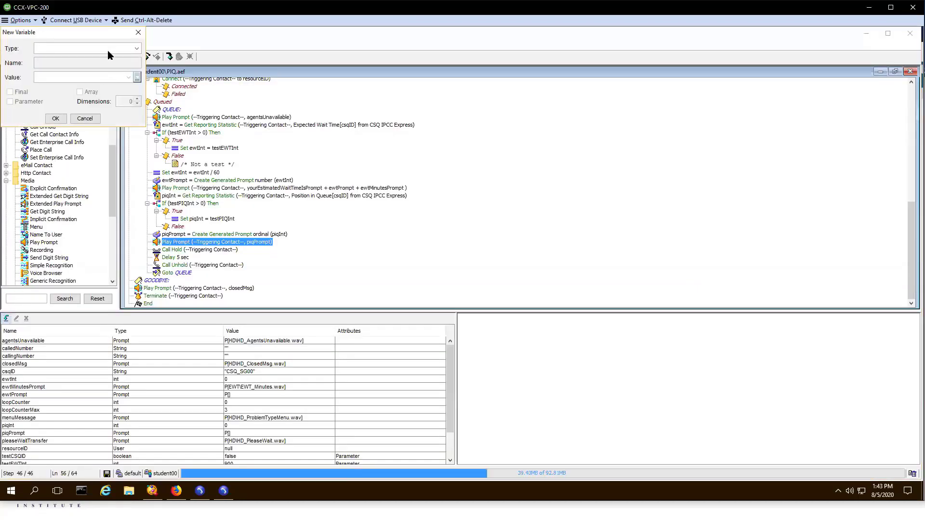
{"action": "left_click", "coordinate": [137, 48]}
{"action": "scroll", "coordinate": [75, 97], "scroll_direction": "down", "scroll_amount": 2}
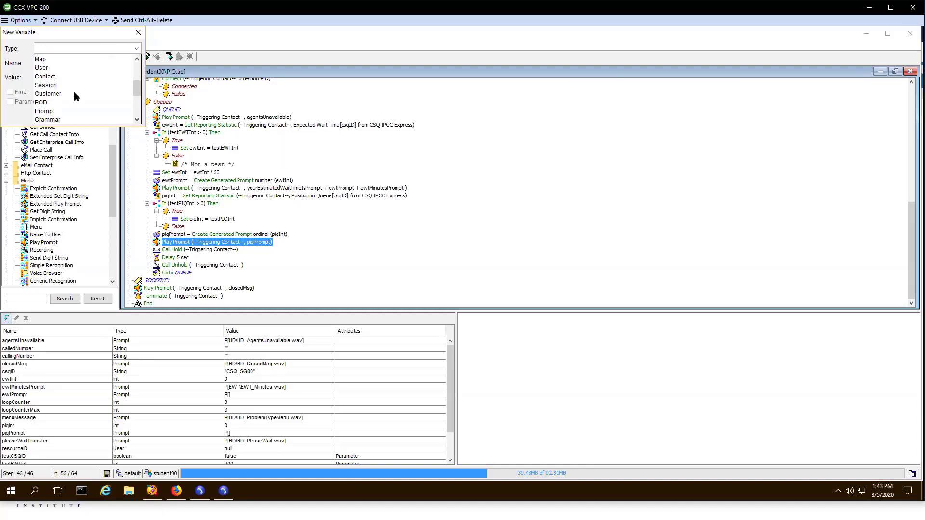
{"action": "left_click", "coordinate": [45, 111]}
{"action": "left_click", "coordinate": [71, 65]}
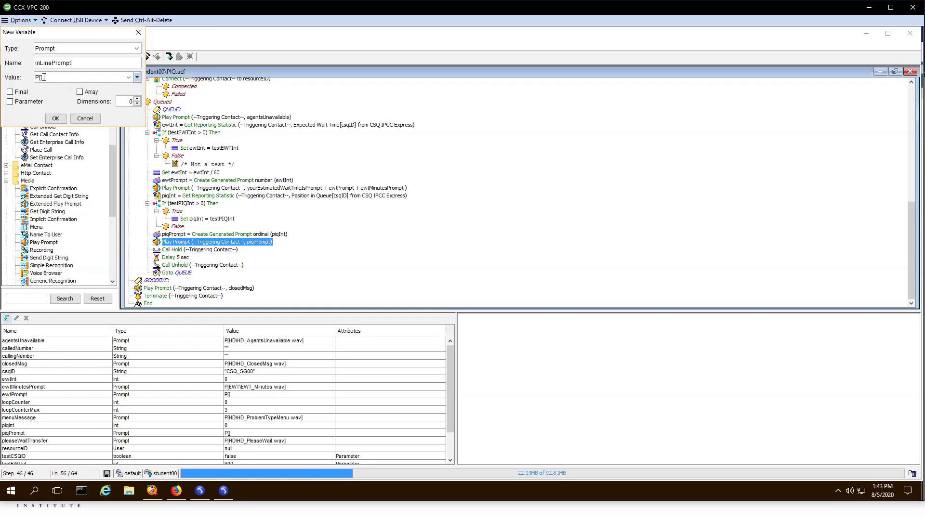
Set the inLinePrompt value to P[PIQ\PIQ_InLine.wav], copying the file name from Prompt Management, and save the variable
{"action": "left_click", "coordinate": [176, 490]}
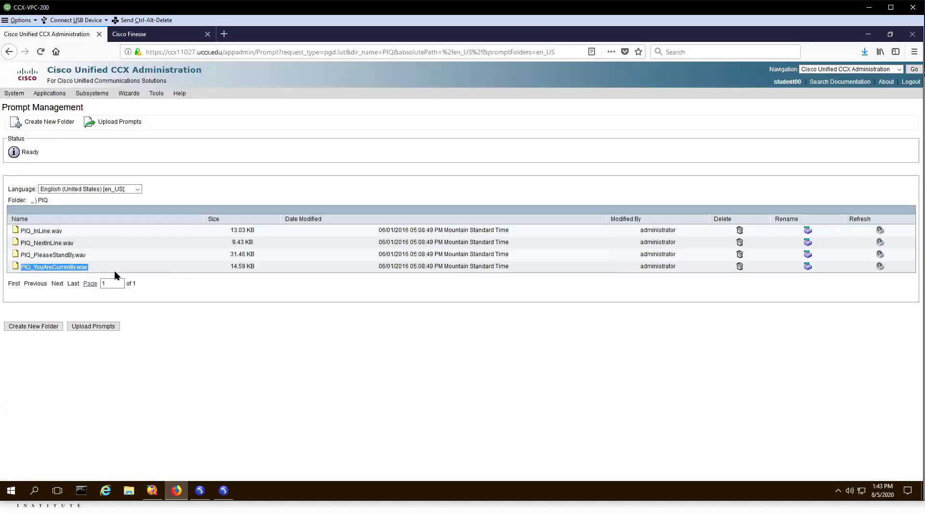
{"action": "left_click_drag", "start_coordinate": [63, 231], "coordinate": [25, 231]}
{"action": "right_click", "coordinate": [21, 231]}
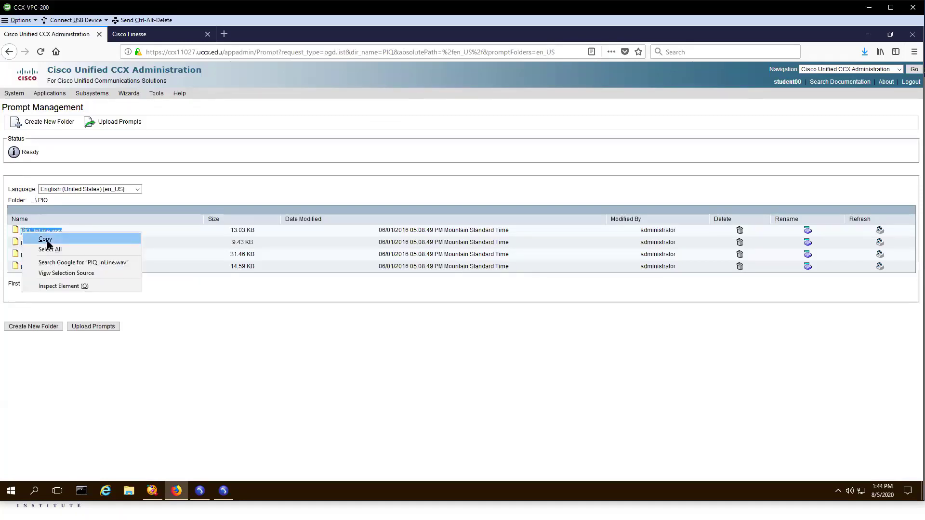
{"action": "left_click", "coordinate": [51, 241]}
{"action": "key", "text": "alt+Tab"}
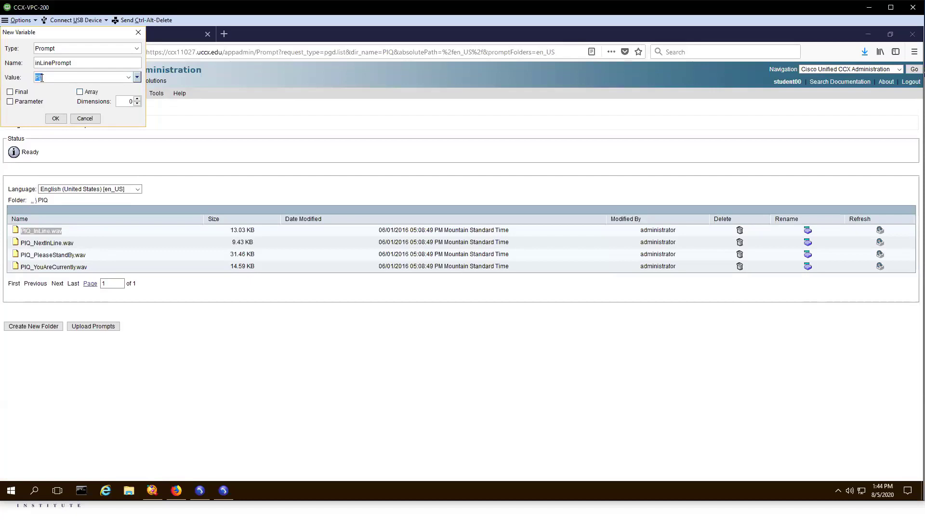
{"action": "type", "text": "P"}
{"action": "mouse_move", "coordinate": [154, 99]}
{"action": "type", "text": "[PI"}
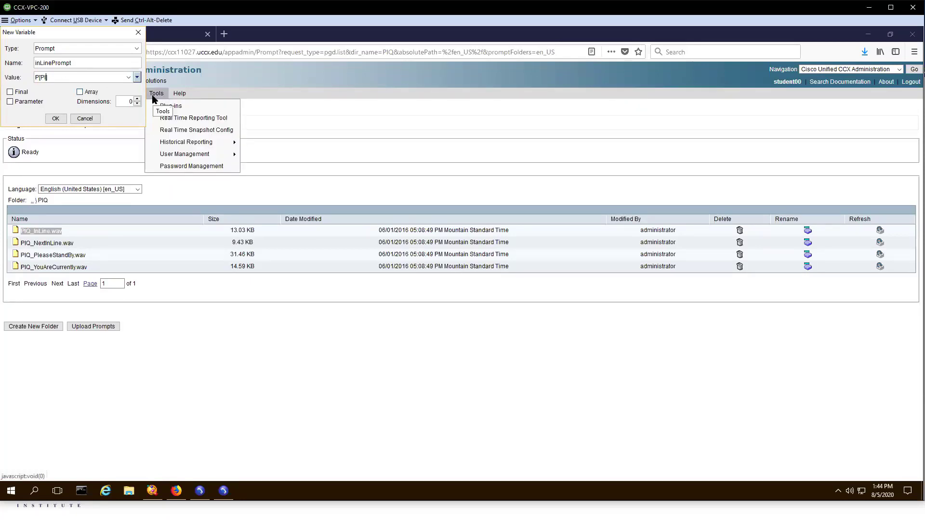
{"action": "type", "text": "Q\\"}
{"action": "key", "text": "ctrl+v"}
{"action": "type", "text": "]"}
{"action": "left_click", "coordinate": [56, 119]}
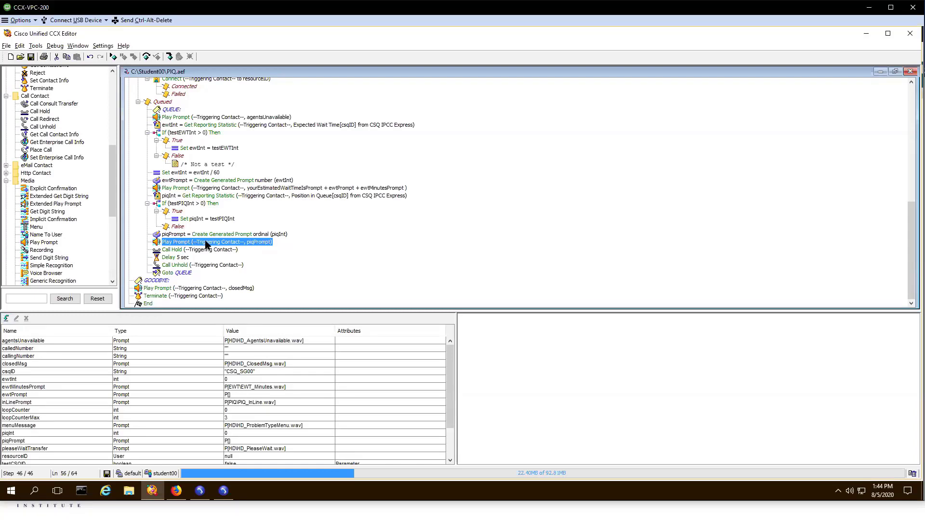
Replace the prompt in the queue's piqPrompt Play Prompt step with an expression beginning youAreCurrentlyPrompt +
{"action": "double_click", "coordinate": [205, 243]}
{"action": "left_click", "coordinate": [74, 103]}
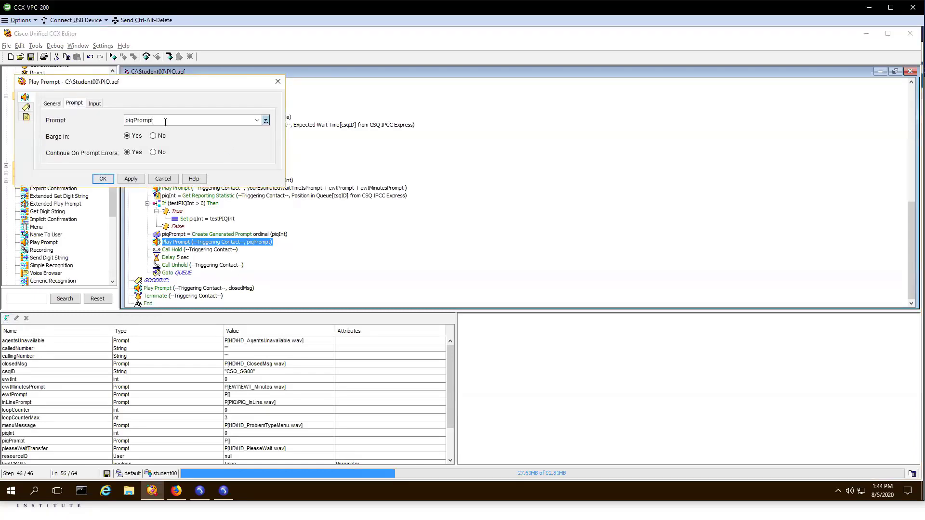
{"action": "left_click_drag", "start_coordinate": [165, 122], "coordinate": [81, 127]}
{"action": "key", "text": "BackSpace"}
{"action": "left_click", "coordinate": [266, 120]}
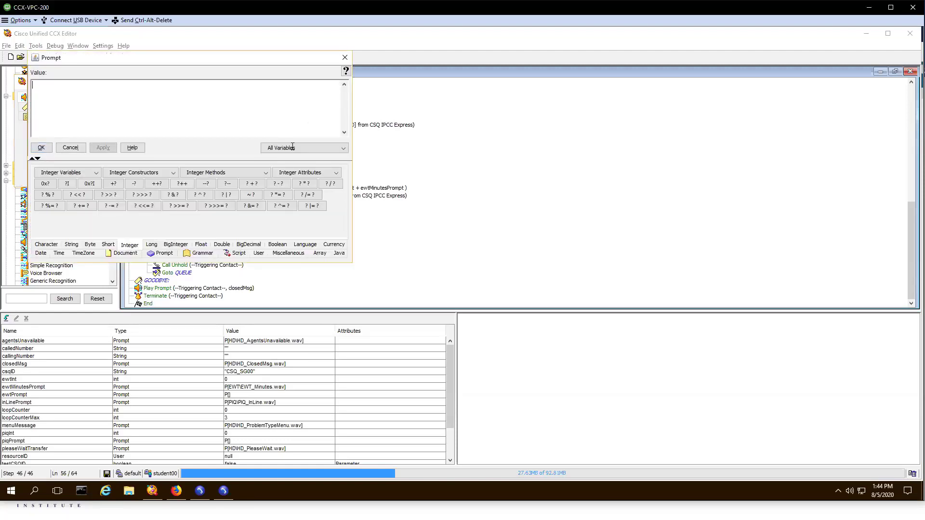
{"action": "left_click", "coordinate": [344, 152]}
{"action": "left_click_drag", "start_coordinate": [344, 166], "coordinate": [346, 206]}
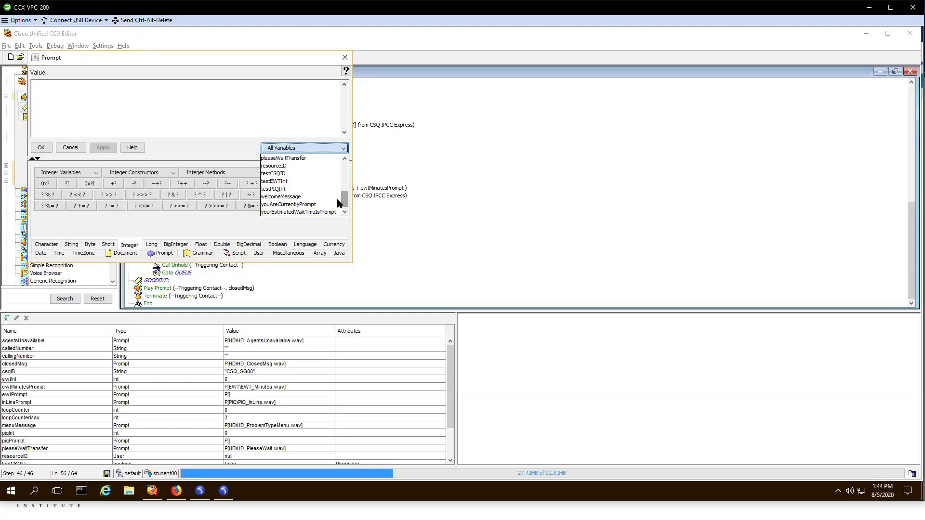
{"action": "left_click", "coordinate": [303, 205]}
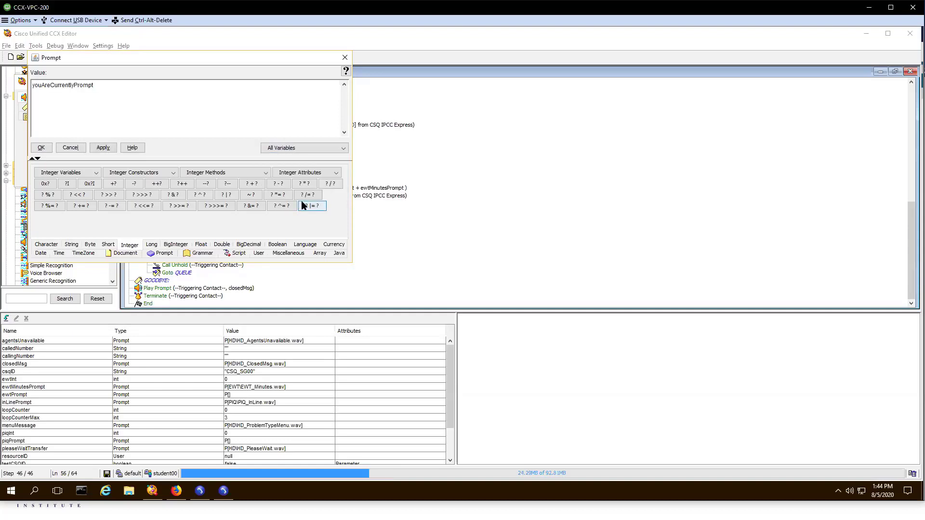
{"action": "left_click", "coordinate": [252, 184]}
{"action": "left_click", "coordinate": [333, 149]}
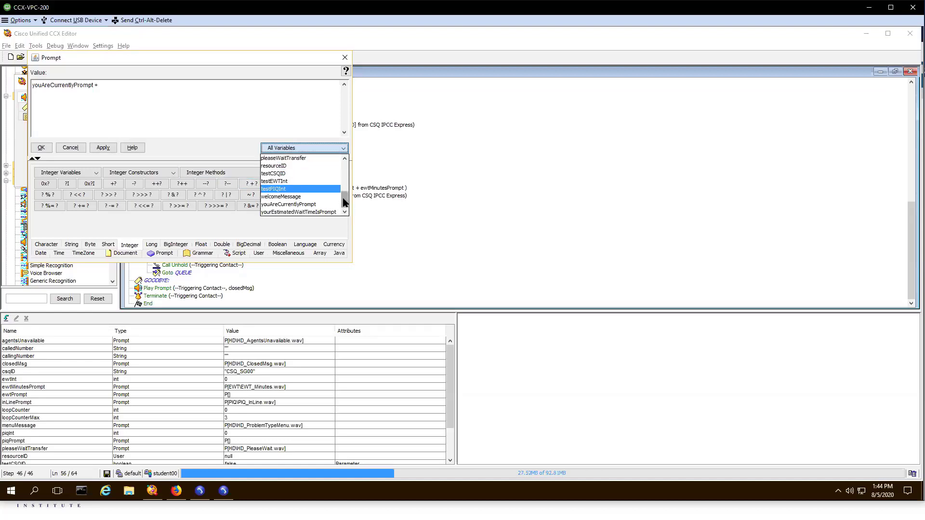
{"action": "scroll", "coordinate": [345, 201], "scroll_direction": "up", "scroll_amount": 3}
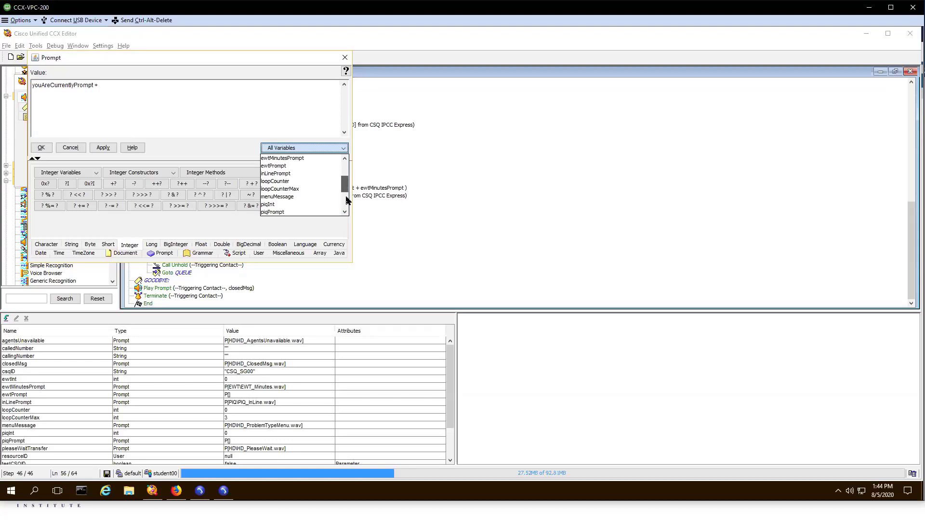
{"action": "scroll", "coordinate": [342, 195], "scroll_direction": "down", "scroll_amount": 1}
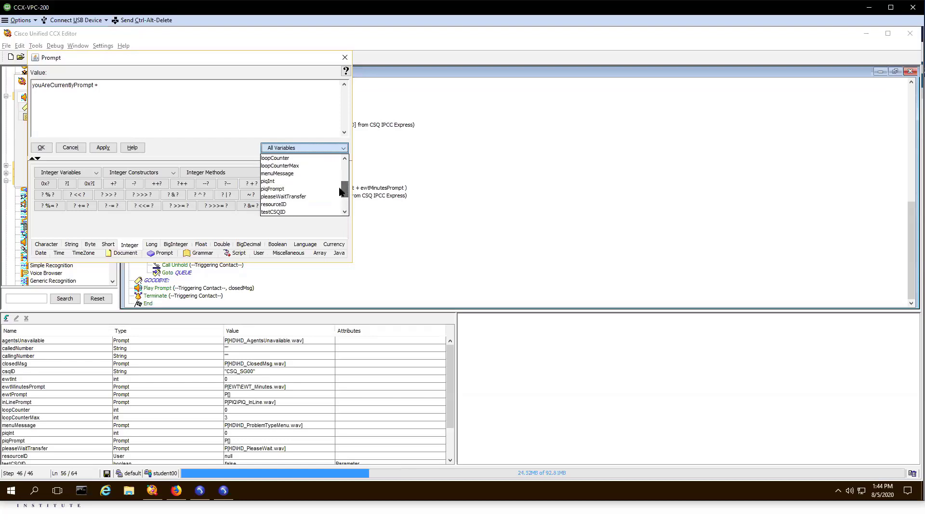
{"action": "left_click", "coordinate": [284, 181]}
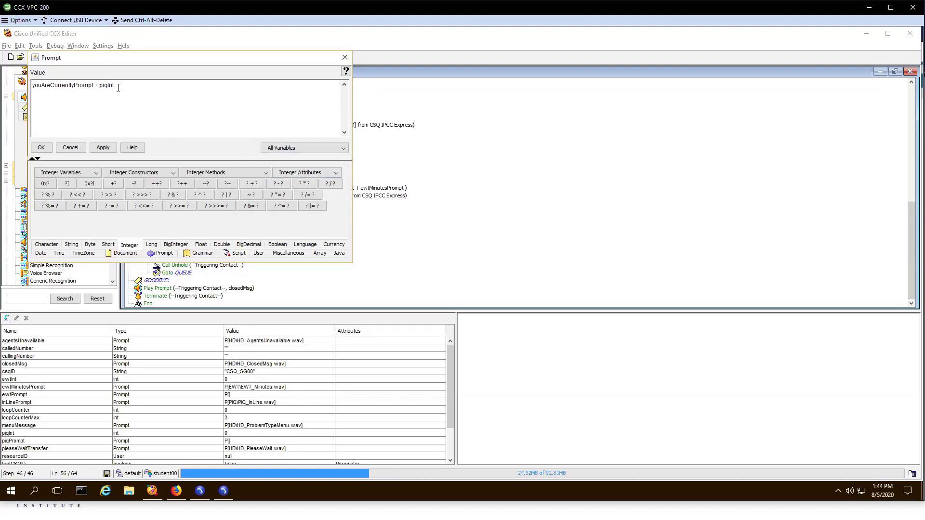
{"action": "left_click_drag", "start_coordinate": [111, 85], "coordinate": [99, 85]}
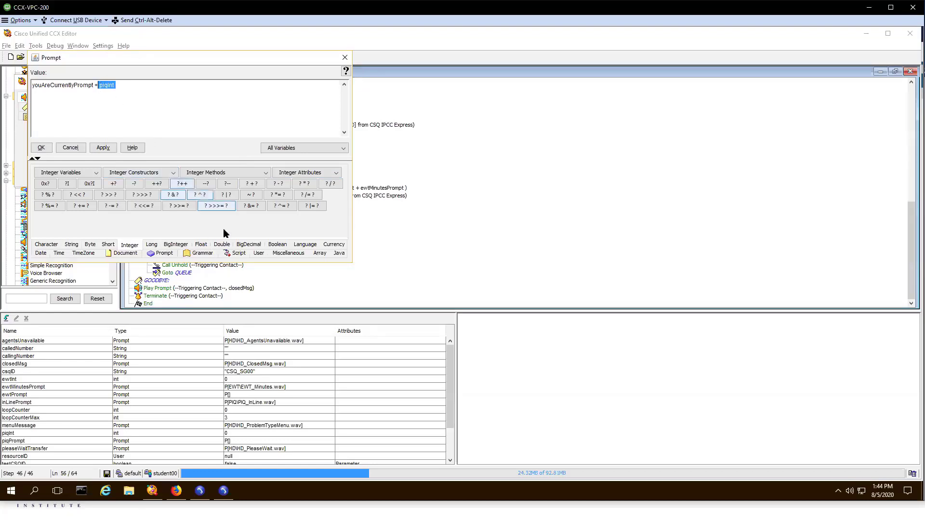
{"action": "left_click_drag", "start_coordinate": [215, 58], "coordinate": [560, 70]}
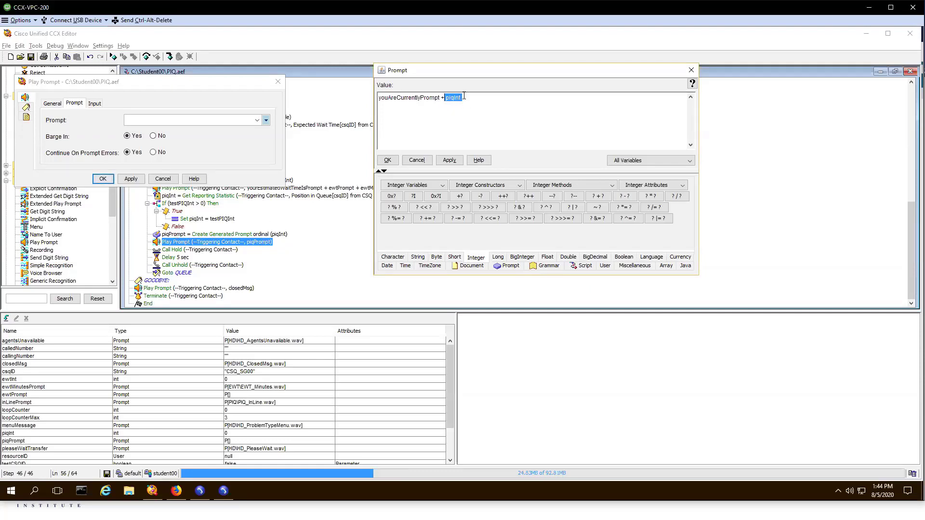
{"action": "left_click_drag", "start_coordinate": [463, 96], "coordinate": [444, 100]}
{"action": "key", "text": "Delete"}
Complete the Play Prompt expression as youAreCurrentlyPrompt + piqPrompt + inLinePrompt and apply it to the step
{"action": "left_click", "coordinate": [674, 160]}
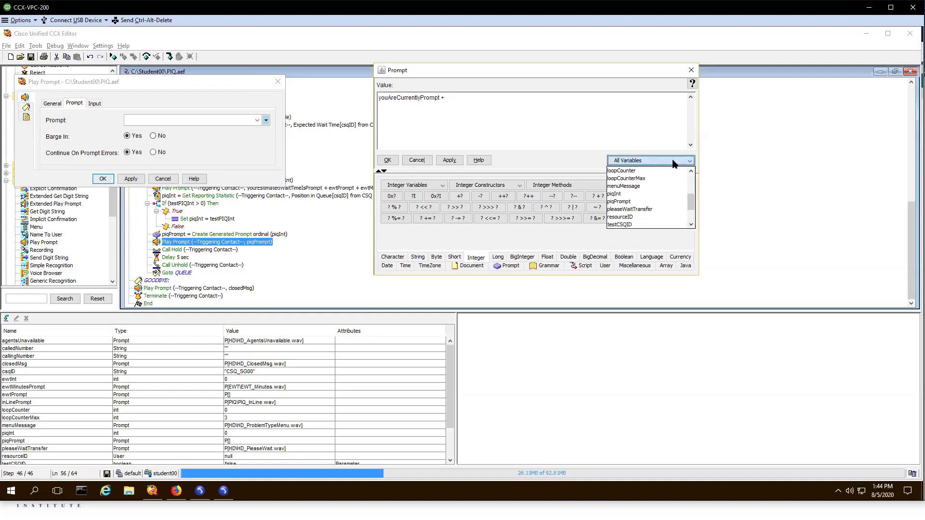
{"action": "left_click", "coordinate": [635, 202]}
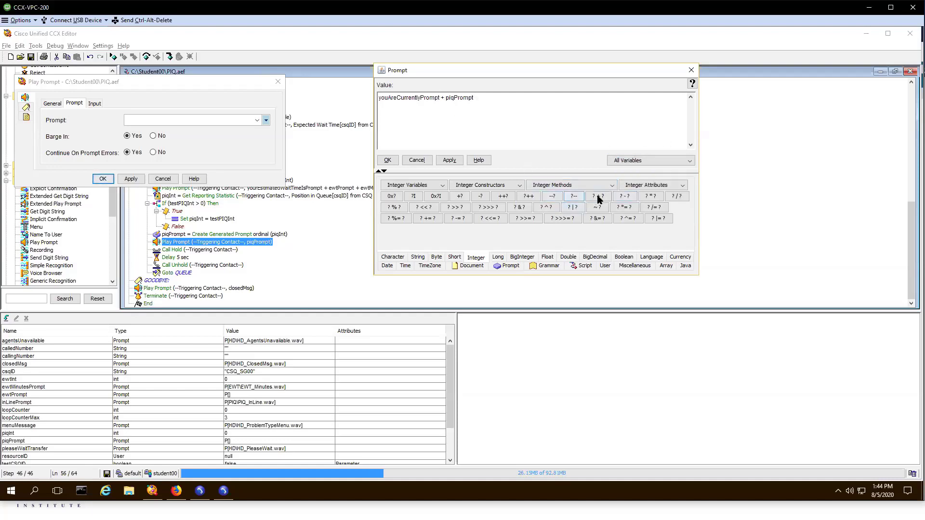
{"action": "type", "text": "+"}
{"action": "left_click", "coordinate": [657, 161]}
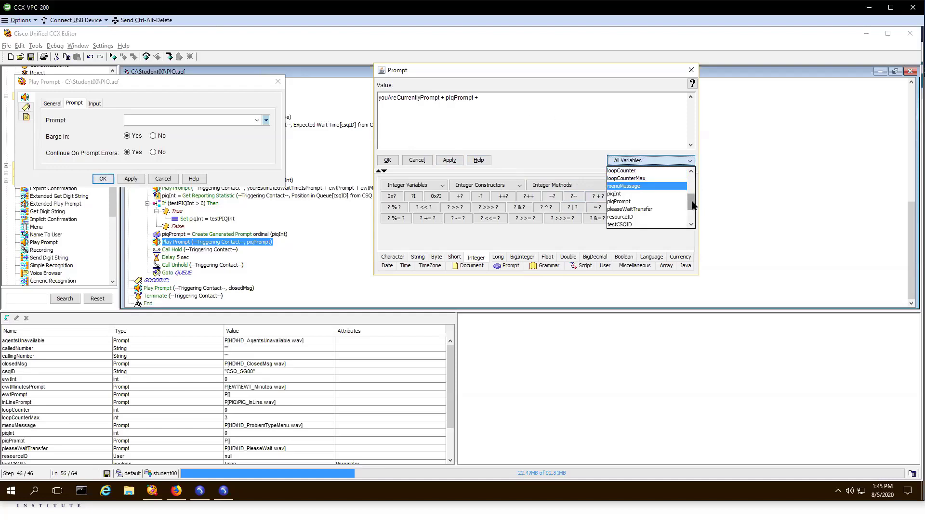
{"action": "left_click_drag", "start_coordinate": [692, 205], "coordinate": [692, 197]}
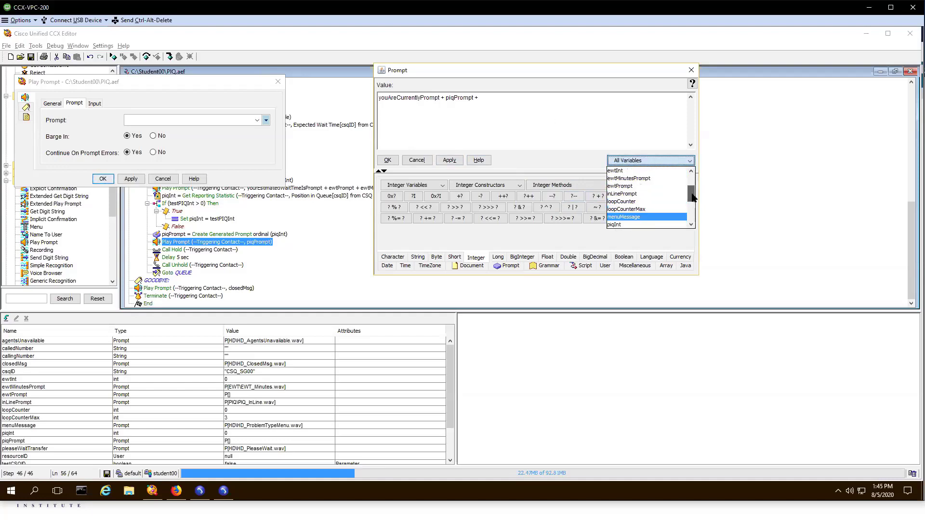
{"action": "left_click", "coordinate": [624, 194]}
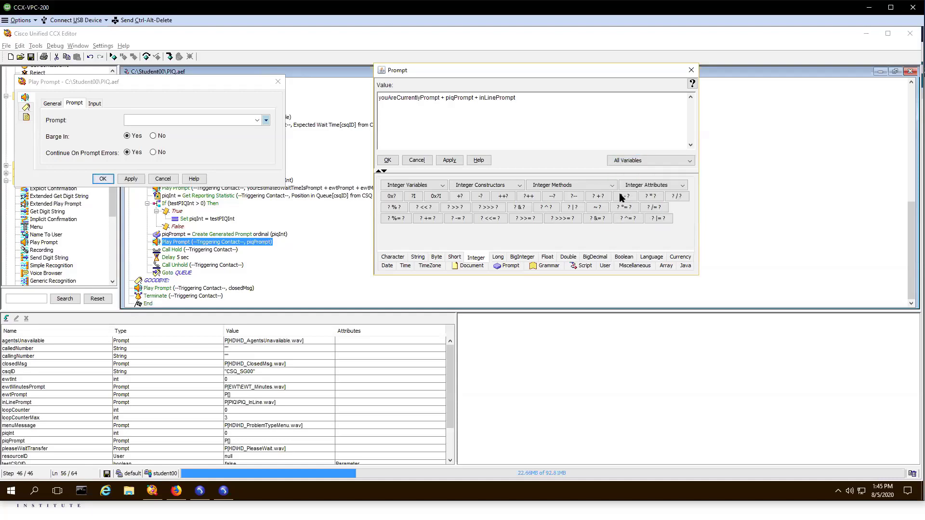
{"action": "left_click", "coordinate": [388, 160]}
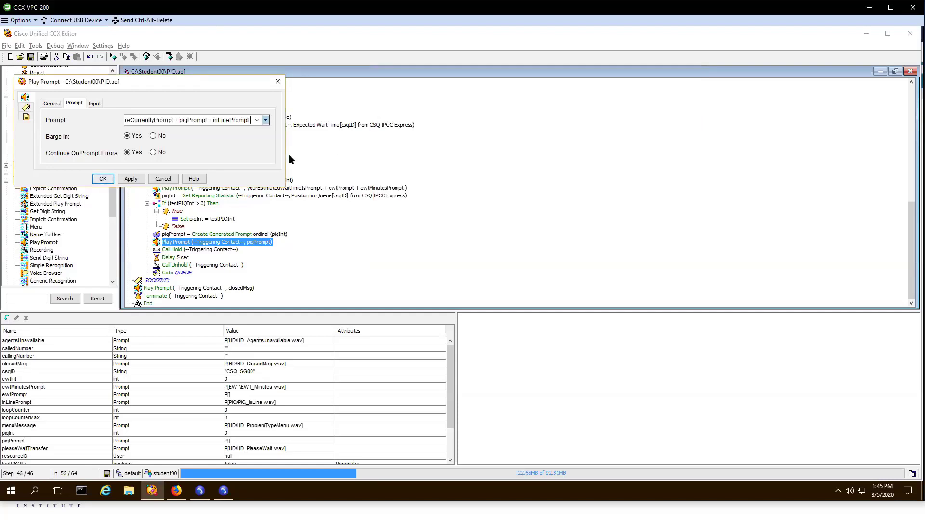
{"action": "left_click", "coordinate": [102, 178]}
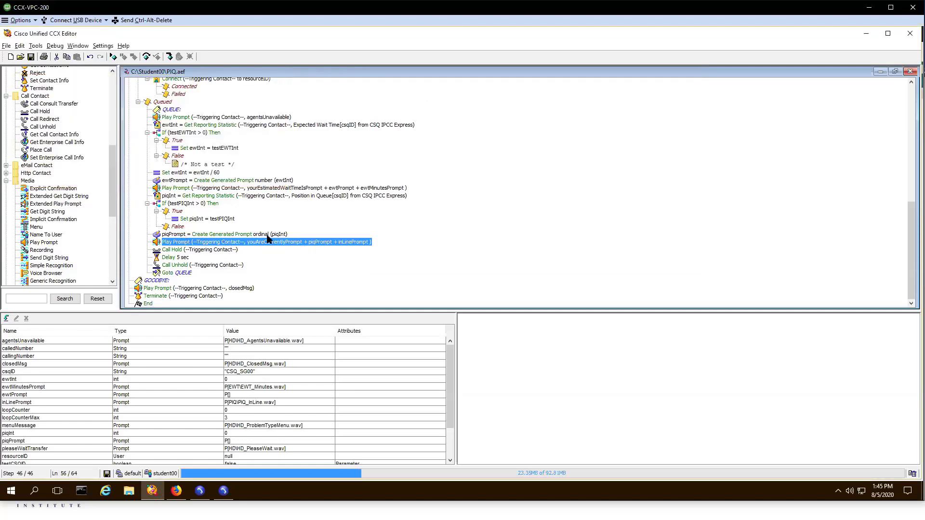
Validate the PIQ.aef script and save it
{"action": "left_click", "coordinate": [205, 196]}
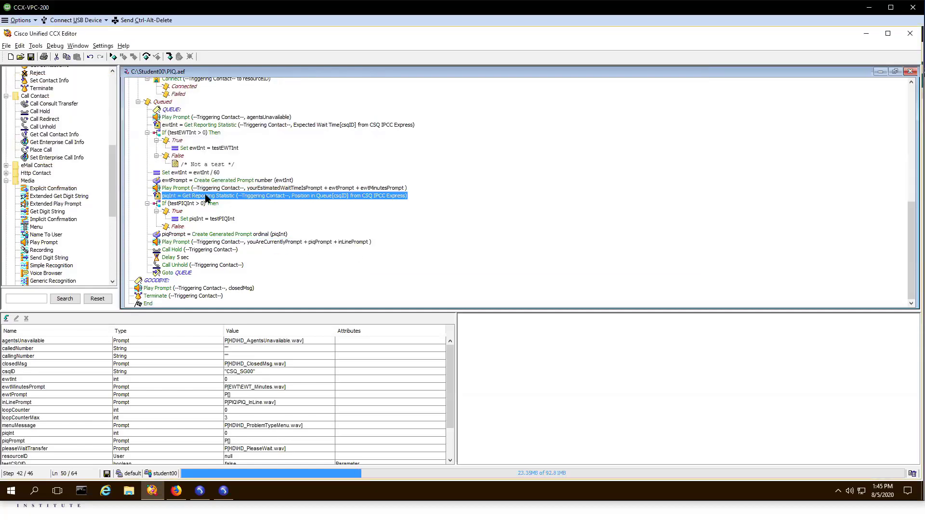
{"action": "left_click", "coordinate": [221, 243]}
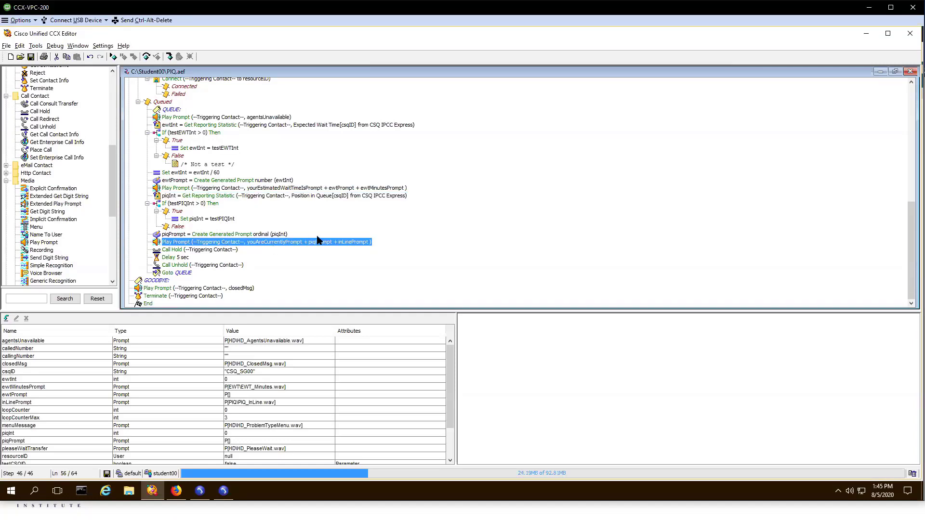
{"action": "left_click", "coordinate": [7, 46]}
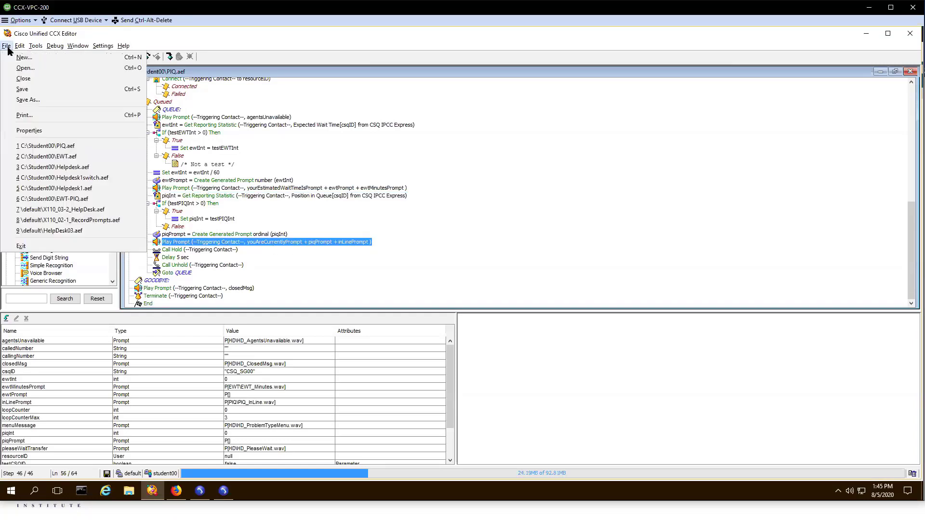
{"action": "left_click", "coordinate": [22, 47]}
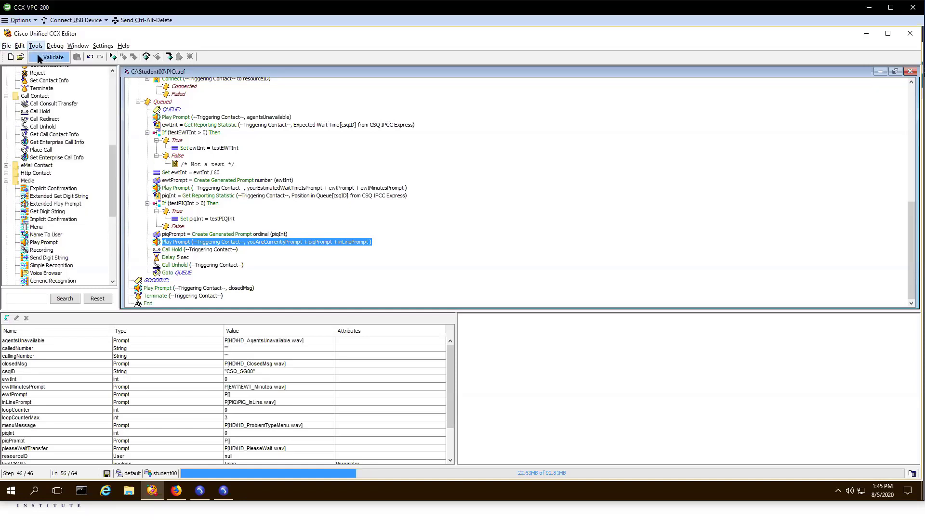
{"action": "left_click", "coordinate": [38, 58]}
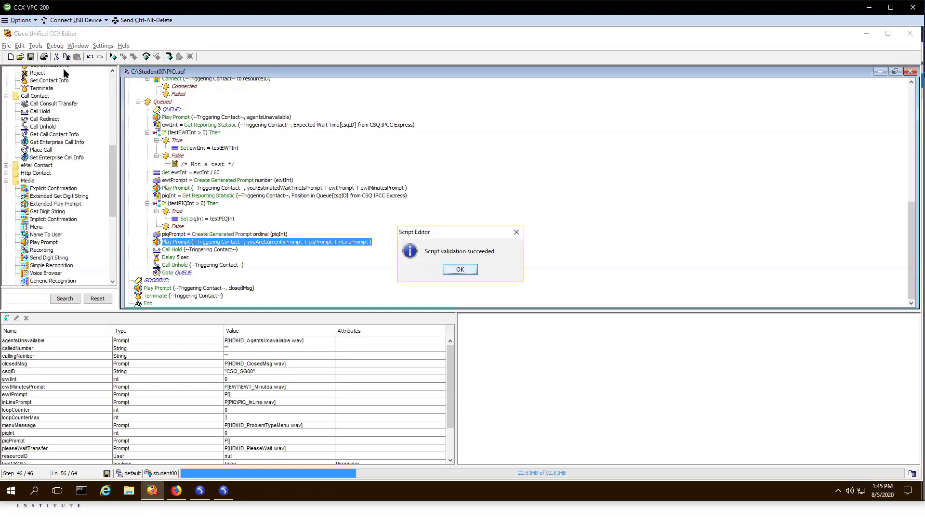
{"action": "left_click", "coordinate": [453, 269]}
{"action": "left_click", "coordinate": [12, 46]}
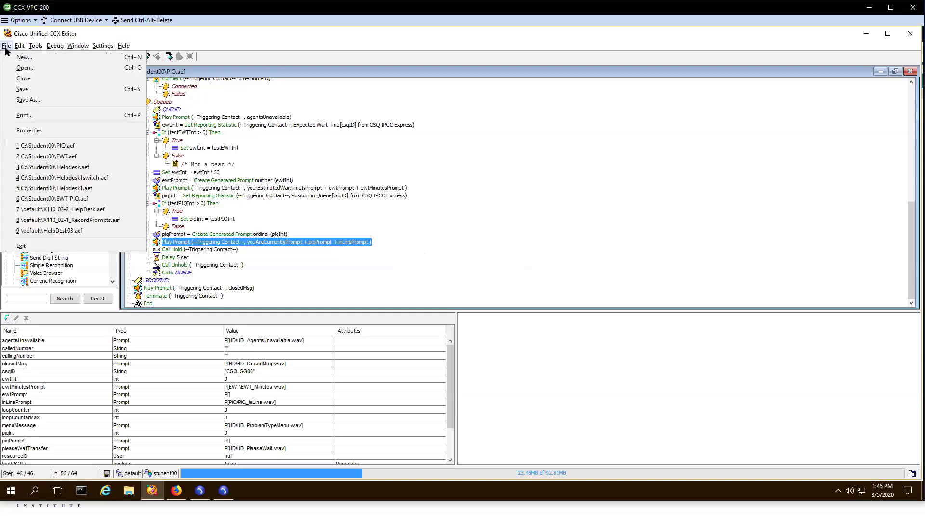
{"action": "left_click", "coordinate": [27, 90]}
Switch to CCX Administration and upload PIQ.aef from the Student00 folder in Script Management, overwriting the existing script
{"action": "left_click", "coordinate": [178, 492]}
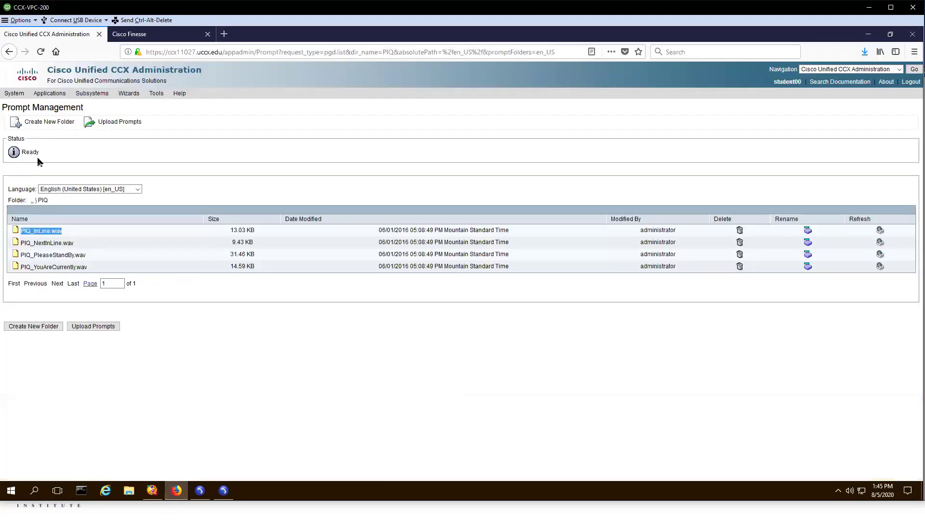
{"action": "mouse_move", "coordinate": [46, 92]}
{"action": "left_click", "coordinate": [54, 118]}
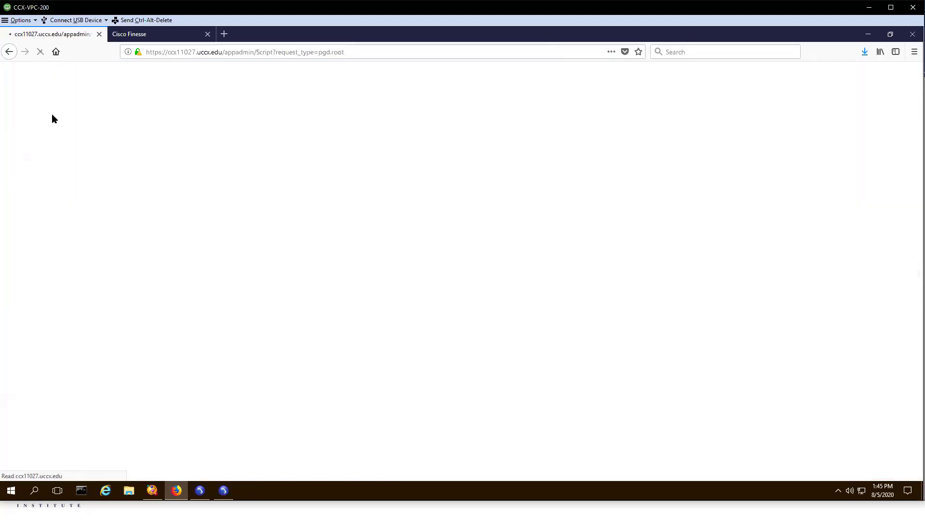
{"action": "left_click", "coordinate": [117, 120]}
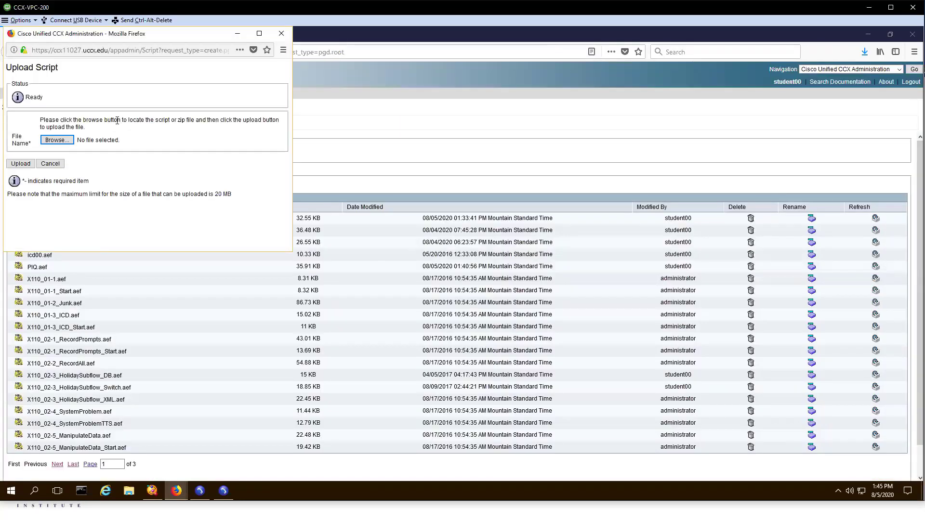
{"action": "left_click", "coordinate": [21, 164]}
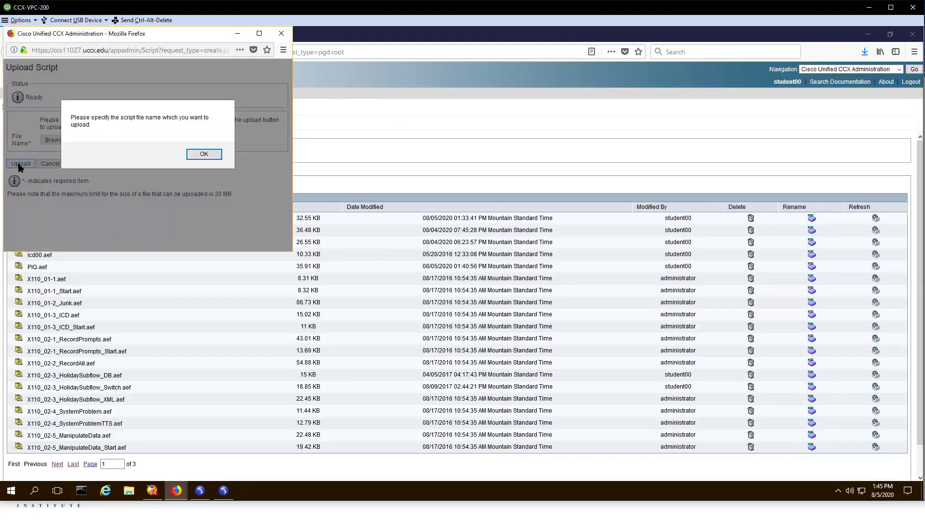
{"action": "left_click", "coordinate": [204, 154]}
{"action": "left_click", "coordinate": [54, 140]}
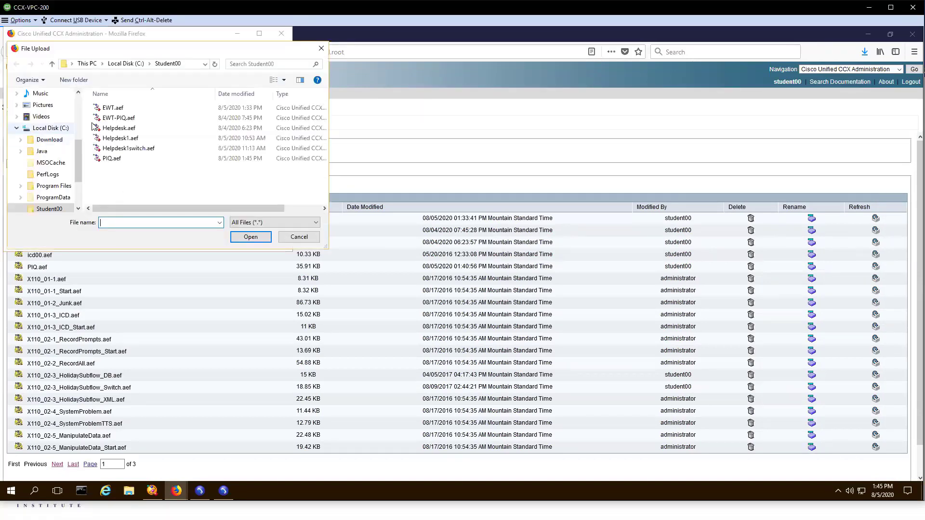
{"action": "double_click", "coordinate": [111, 159]}
{"action": "left_click", "coordinate": [21, 164]}
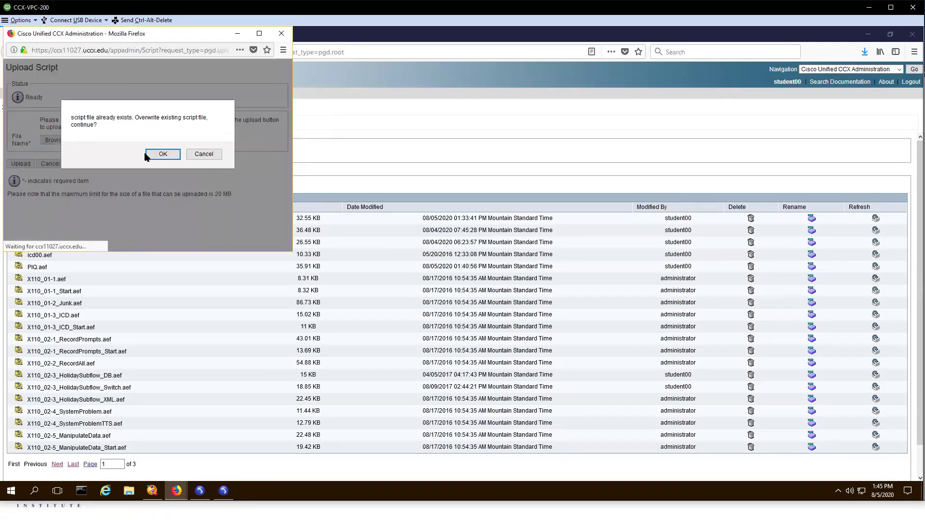
{"action": "left_click", "coordinate": [155, 157]}
{"action": "left_click", "coordinate": [15, 140]}
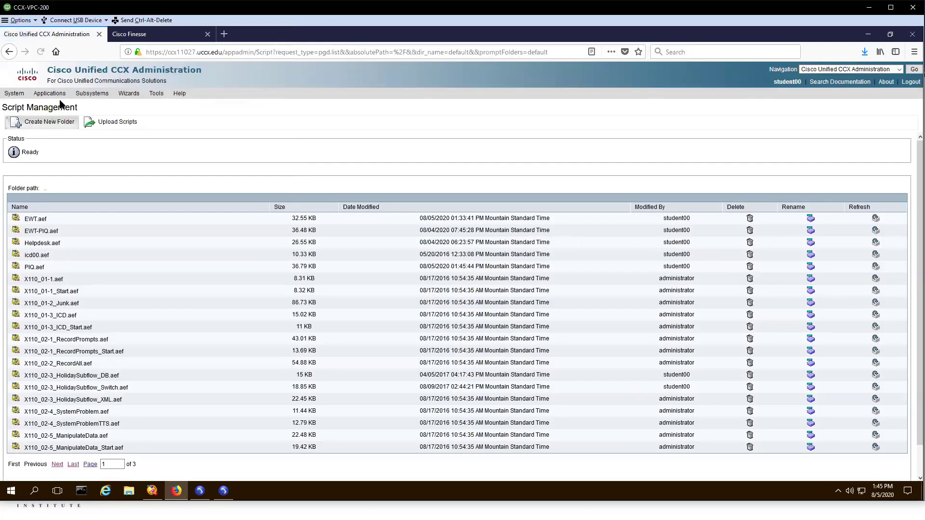
Open the HelpDesk00 application's configuration in Application Management and select its testEWTInt value
{"action": "mouse_move", "coordinate": [60, 97]}
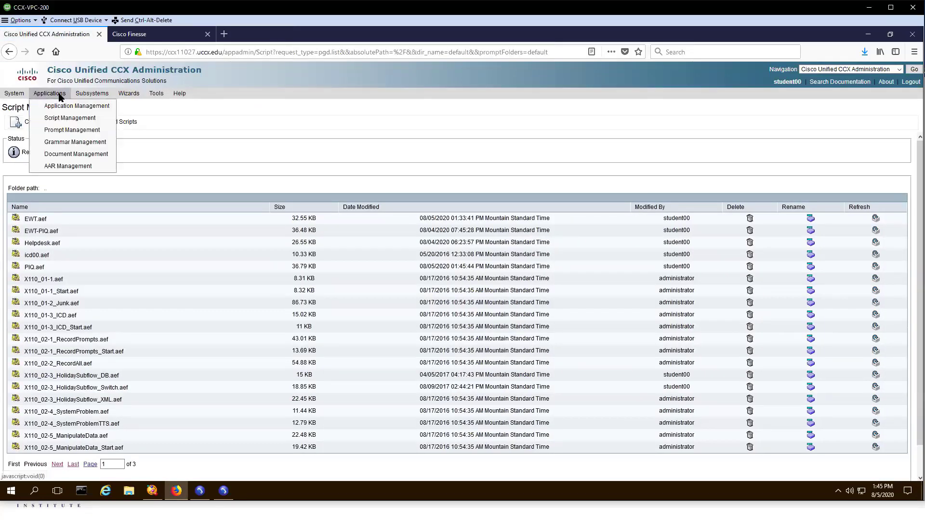
{"action": "left_click", "coordinate": [71, 106]}
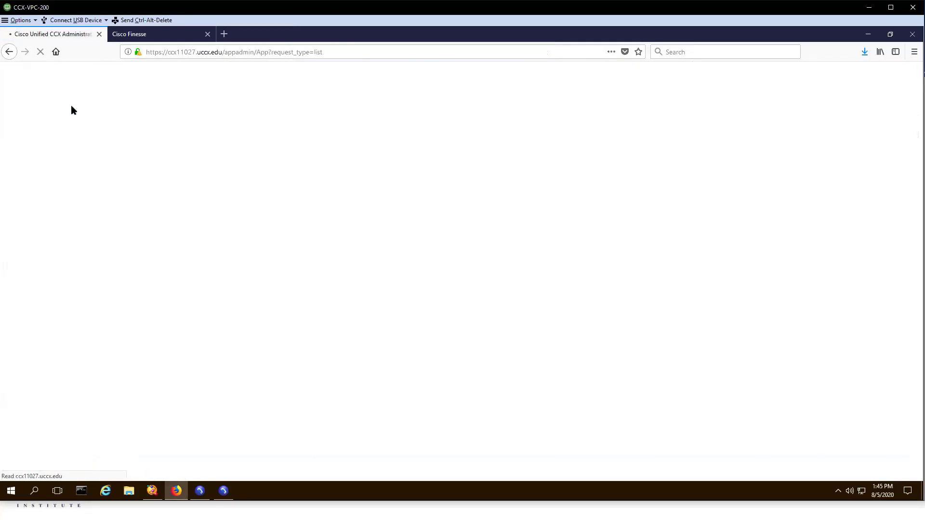
{"action": "left_click", "coordinate": [50, 313]}
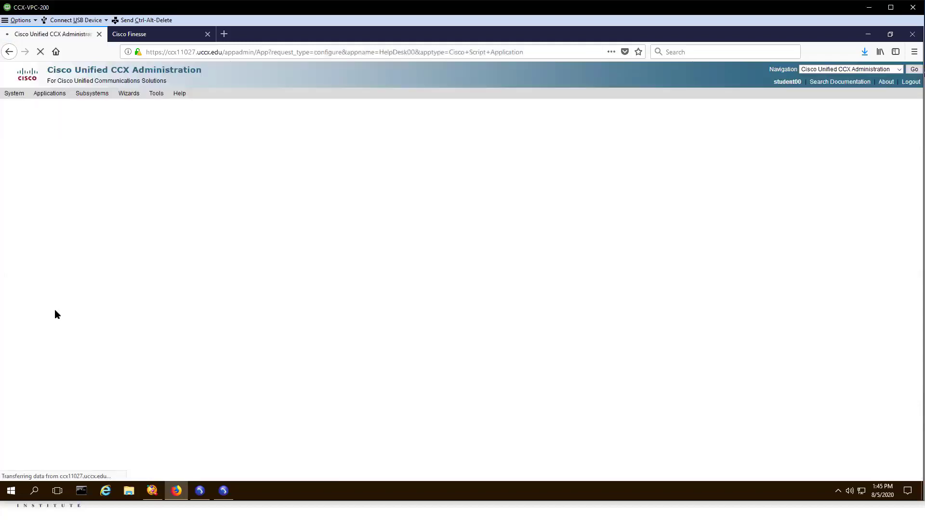
{"action": "left_click", "coordinate": [182, 267]}
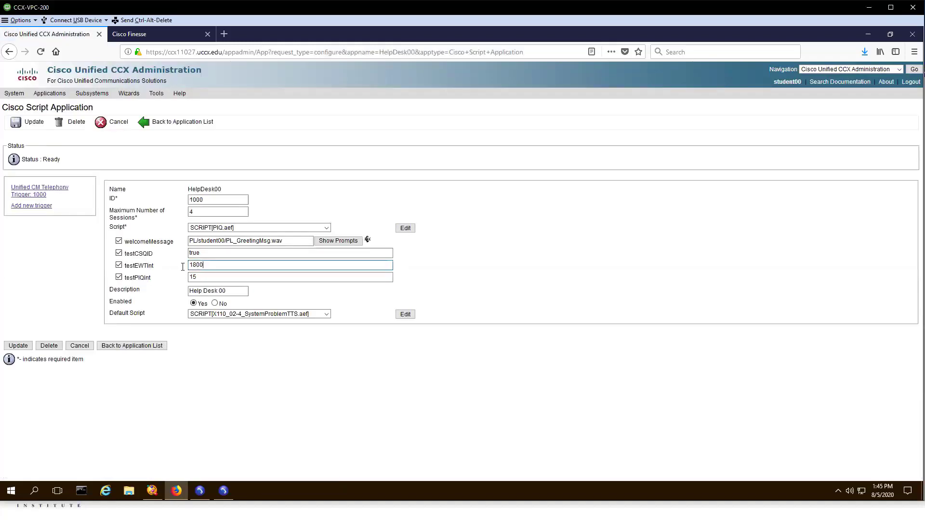
{"action": "left_click_drag", "start_coordinate": [183, 267], "coordinate": [400, 276]}
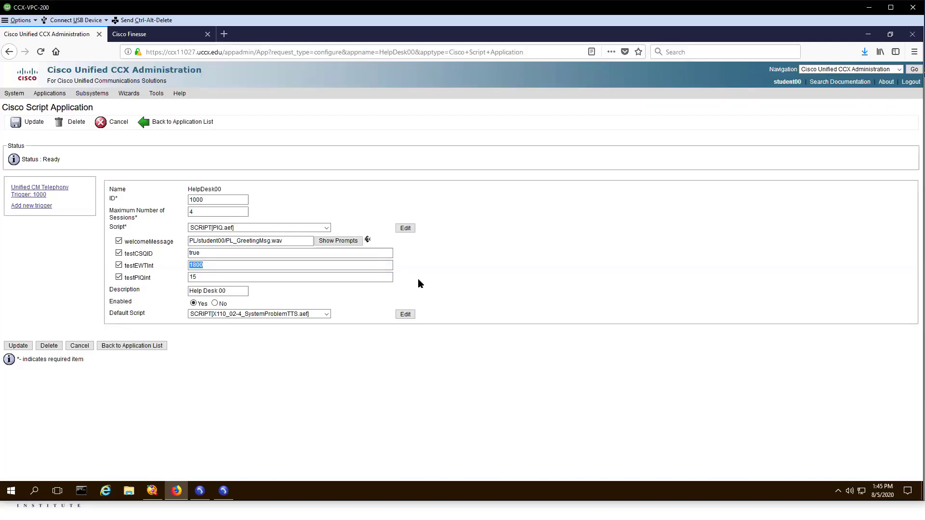
Set testEWTInt to 250 and testPIQInt to 7 for the HelpDesk00 application and update it
{"action": "type", "text": "250"}
{"action": "key", "text": "Tab"}
{"action": "type", "text": "7"}
{"action": "left_click", "coordinate": [18, 346]}
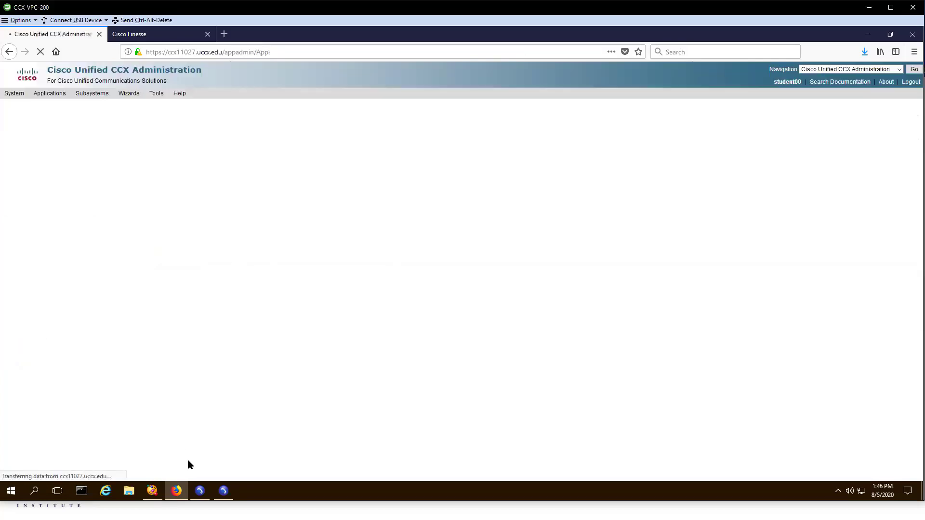
Switch to CCX Editor and start reactive debugging for SCRIPT[PIQ.aef] with a 30-second wait time
{"action": "left_click", "coordinate": [200, 490]}
{"action": "left_click", "coordinate": [152, 490]}
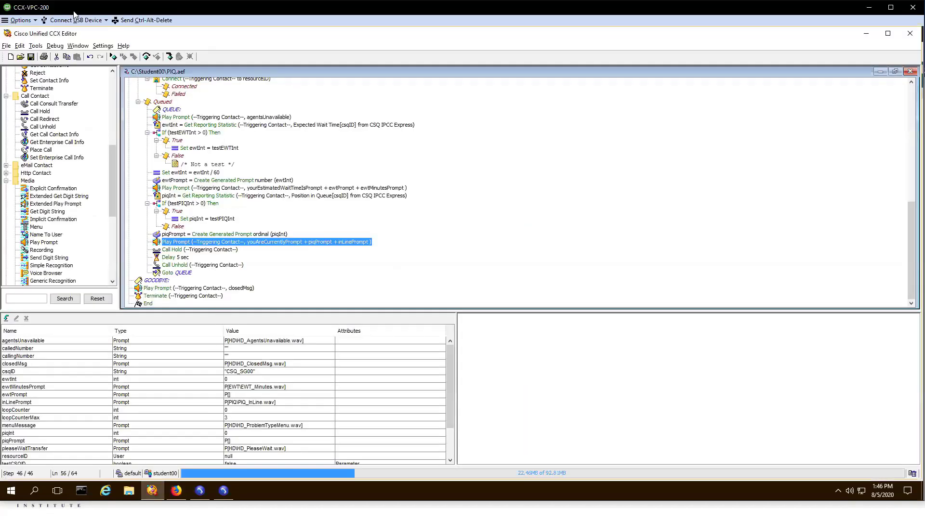
{"action": "left_click", "coordinate": [56, 46]}
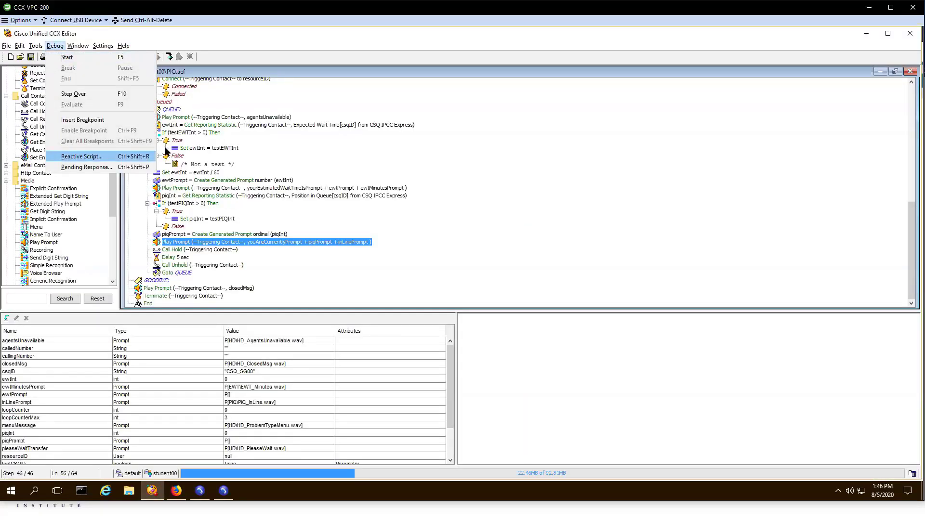
{"action": "key", "text": "Return"}
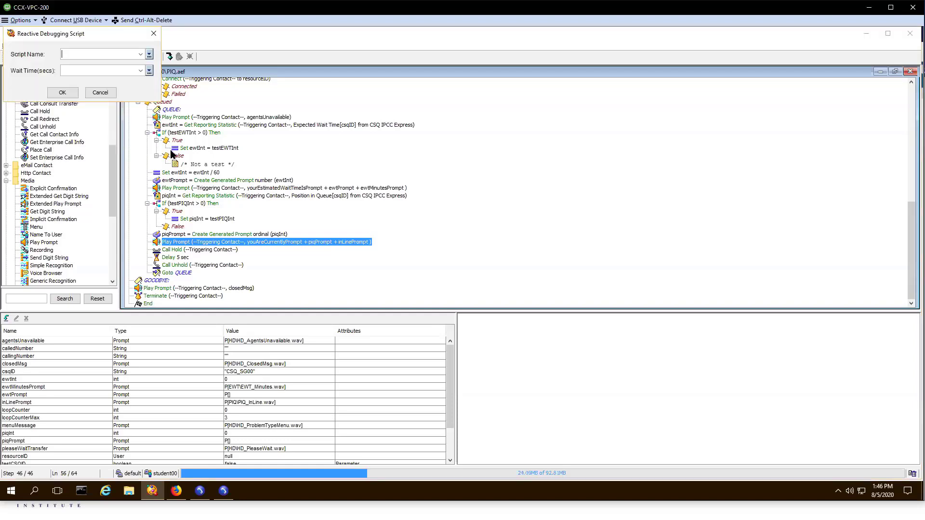
{"action": "left_click", "coordinate": [149, 54]}
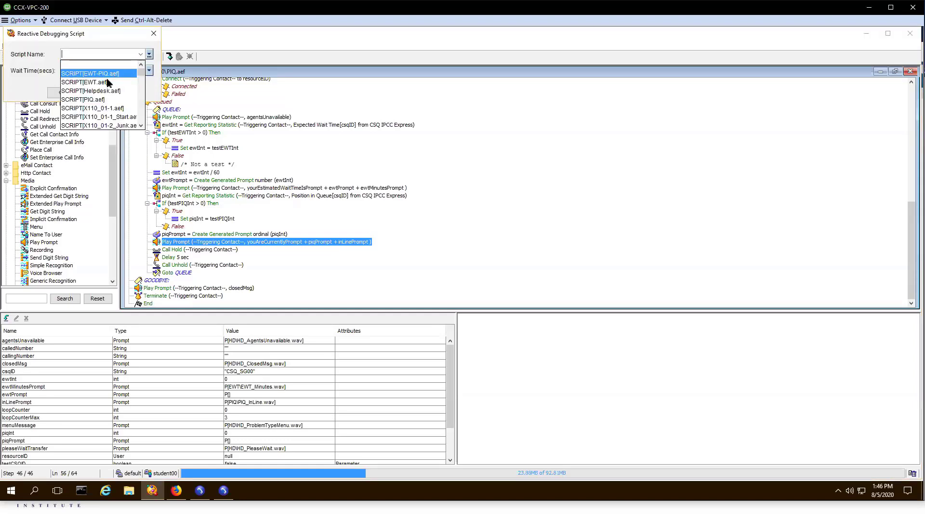
{"action": "key", "text": "Return"}
{"action": "left_click", "coordinate": [140, 70]}
{"action": "left_click", "coordinate": [72, 107]}
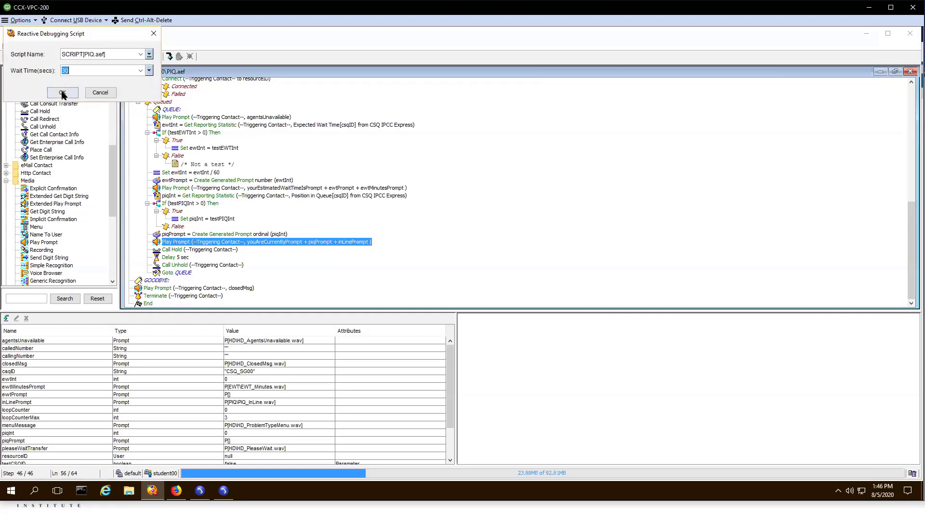
{"action": "left_click", "coordinate": [63, 94]}
Redial the help desk from the softphone and step through the debugged script, choosing menu option 1 to enter the Hardware branch
{"action": "left_click", "coordinate": [200, 490]}
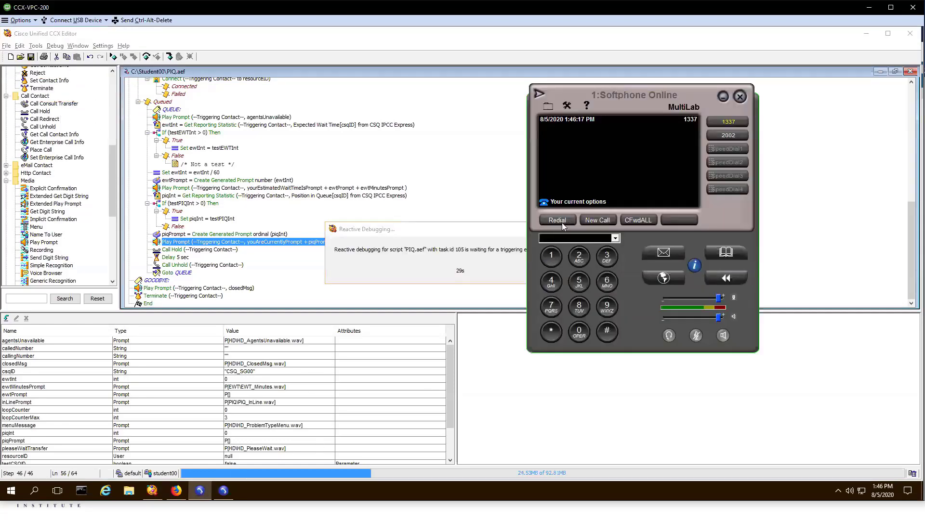
{"action": "left_click", "coordinate": [557, 220]}
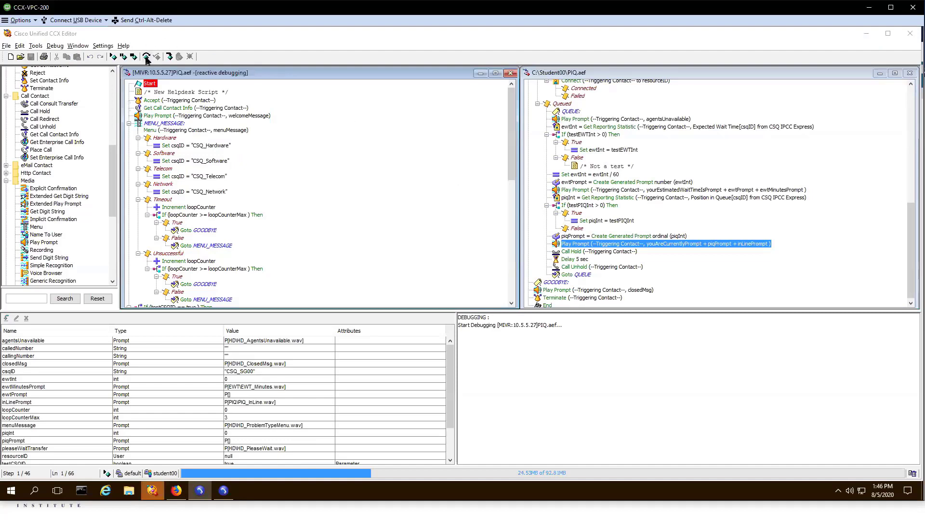
{"action": "left_click", "coordinate": [146, 57]}
{"action": "left_click", "coordinate": [147, 57]}
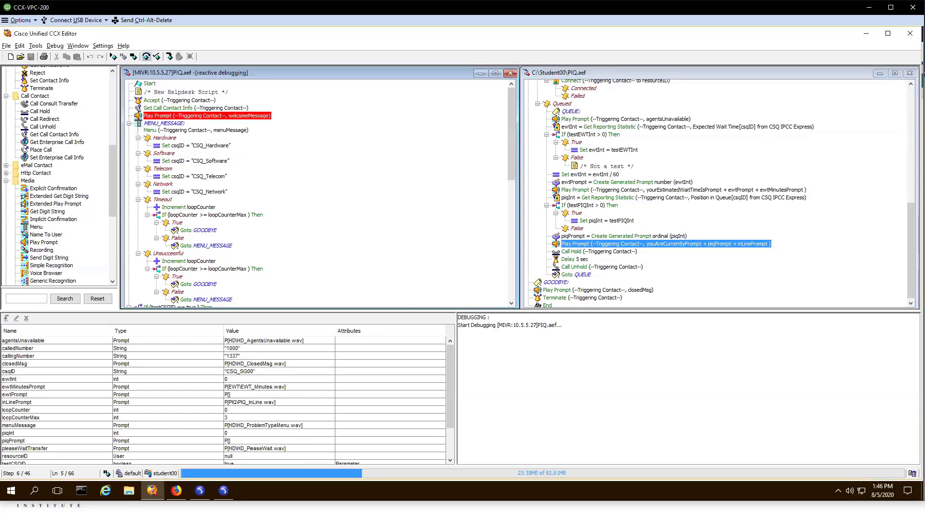
{"action": "left_click", "coordinate": [200, 490]}
{"action": "left_click", "coordinate": [553, 256]}
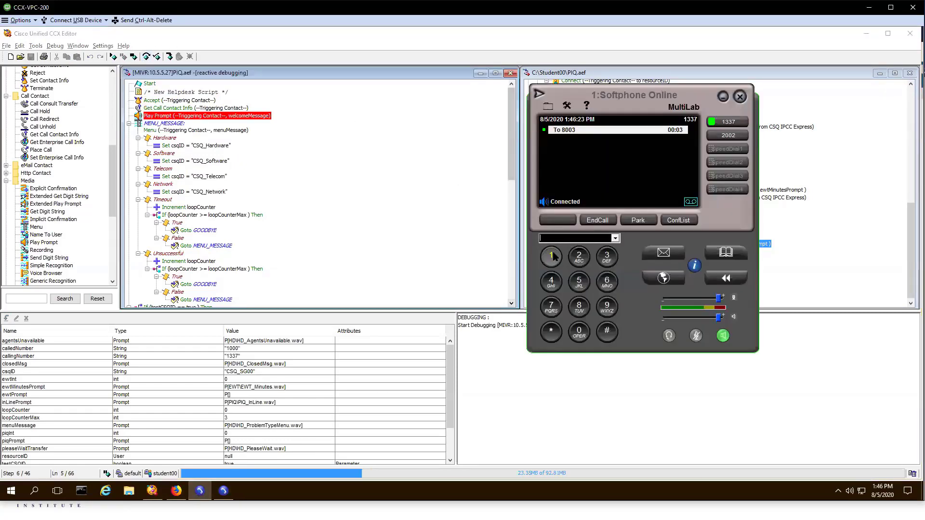
{"action": "left_click", "coordinate": [145, 57]}
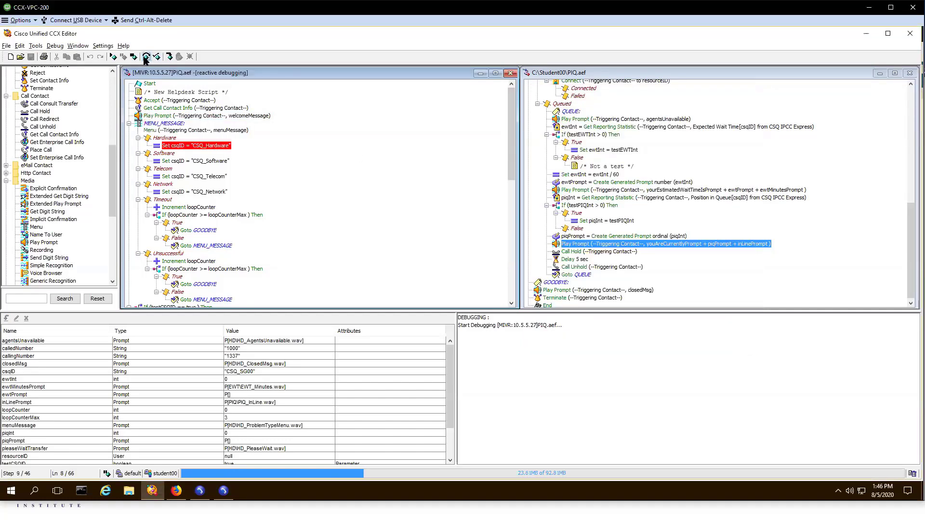
Step over the csqID assignments and the testCSQID check up to Select Resource, watching the csqID variable
{"action": "left_click", "coordinate": [247, 372]}
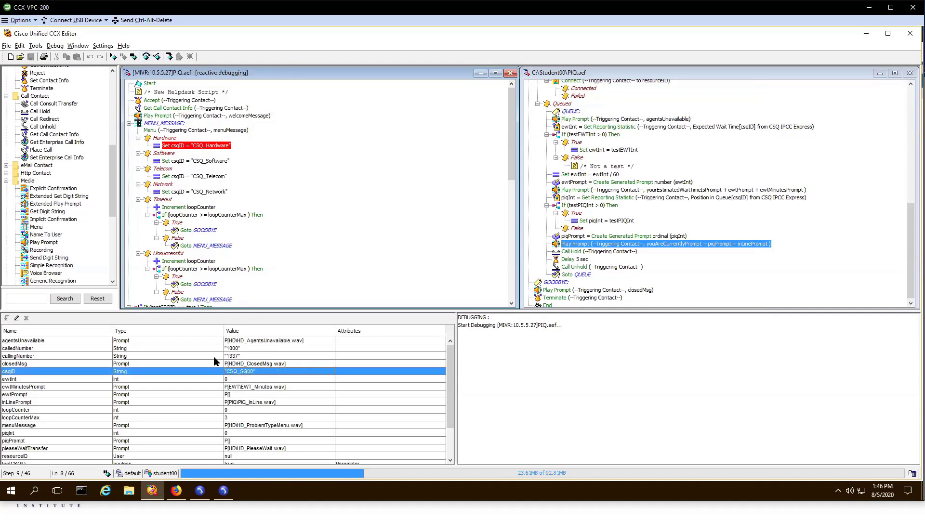
{"action": "left_click", "coordinate": [146, 57]}
{"action": "scroll", "coordinate": [138, 231], "scroll_direction": "down", "scroll_amount": 3}
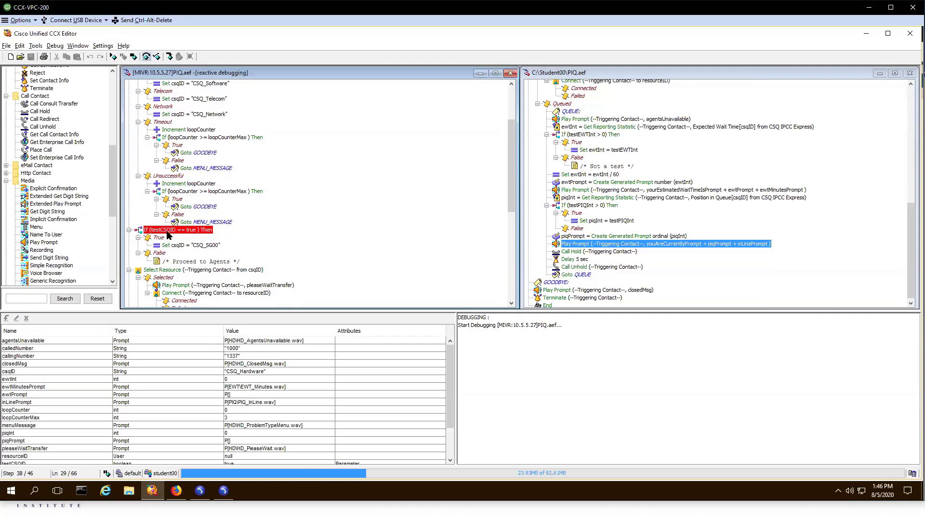
{"action": "key", "text": "F10"}
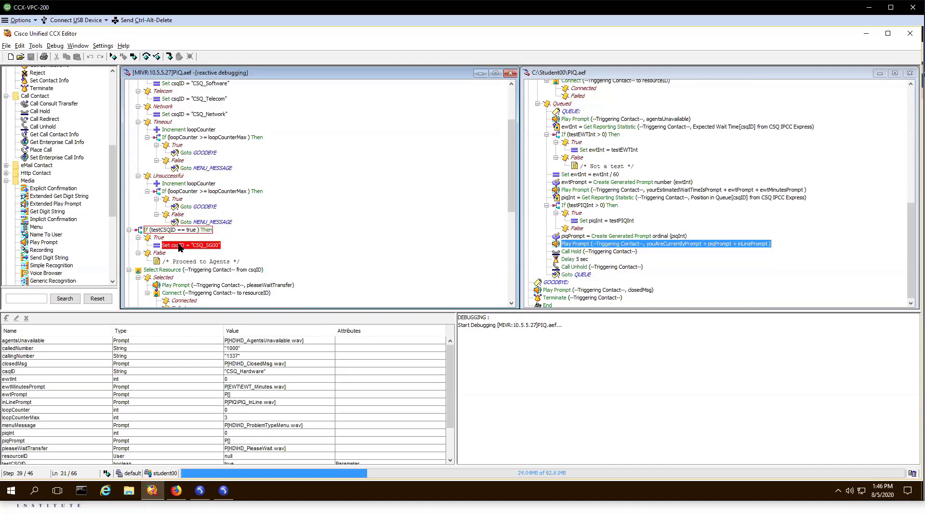
{"action": "left_click", "coordinate": [239, 372]}
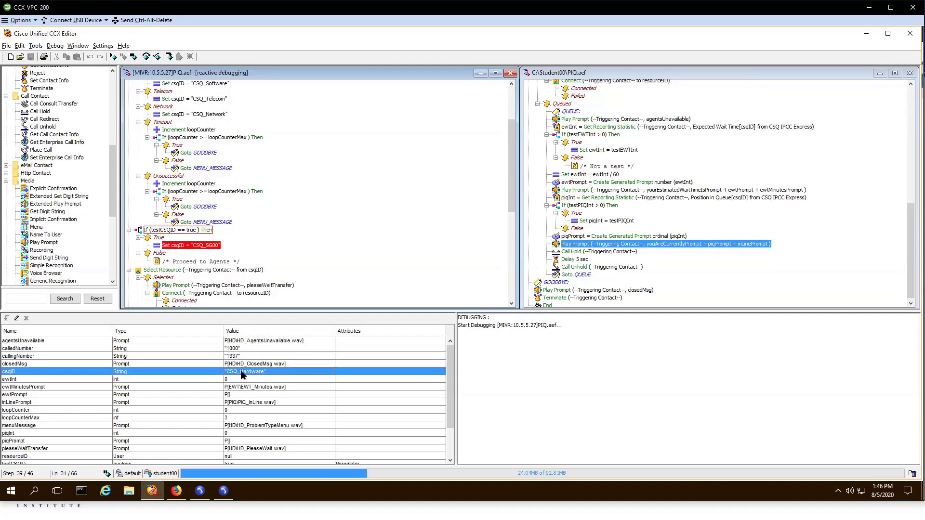
{"action": "left_click", "coordinate": [146, 57]}
{"action": "left_click", "coordinate": [146, 56]}
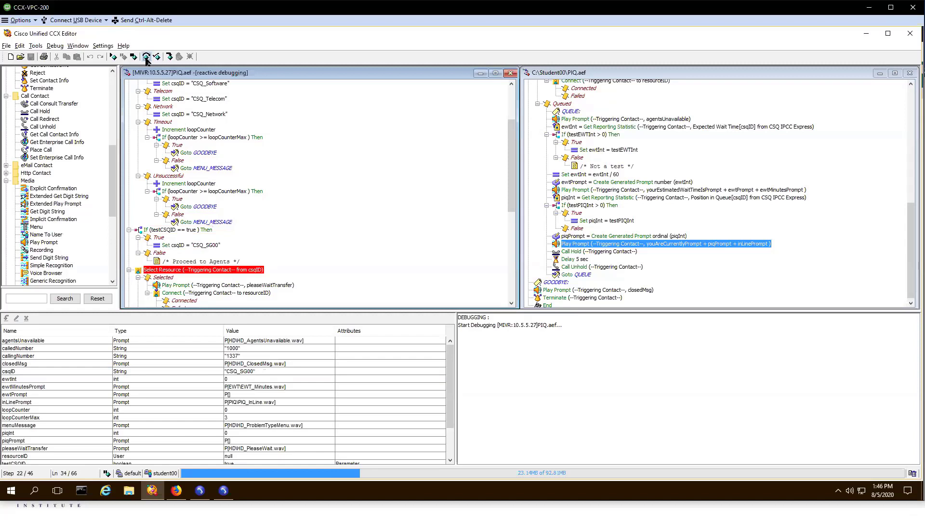
Step through the Queued branch past the agentsUnavailable prompt and the Expected Wait Time statistic, watching the ewtInt variable
{"action": "scroll", "coordinate": [207, 159], "scroll_direction": "down", "scroll_amount": 3}
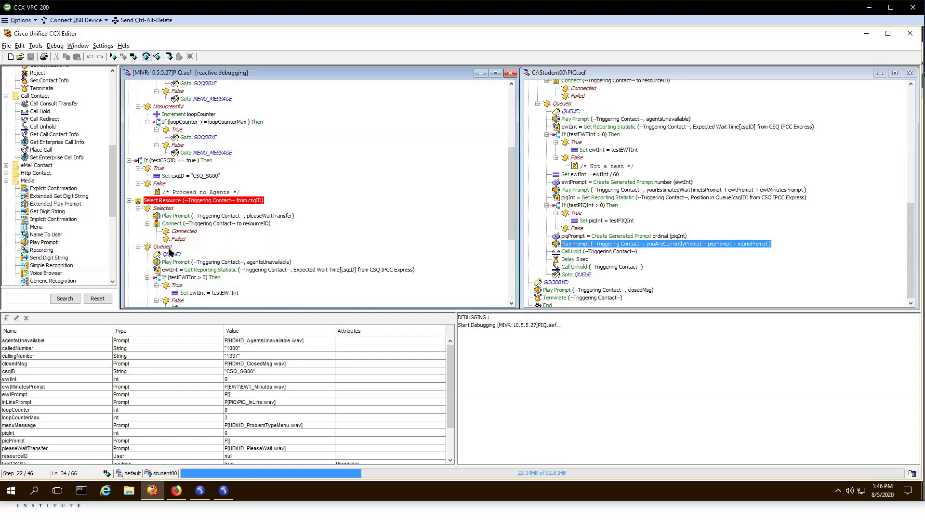
{"action": "left_click", "coordinate": [146, 57]}
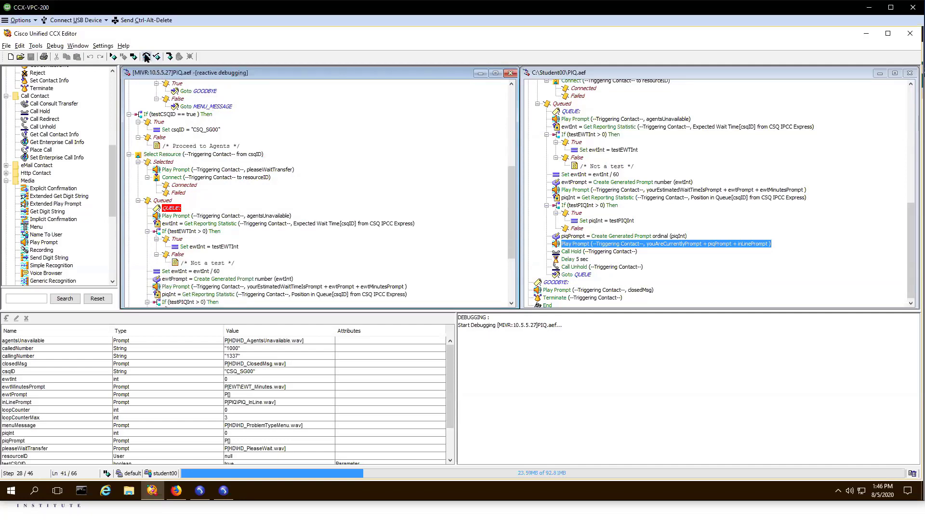
{"action": "left_click", "coordinate": [147, 57]}
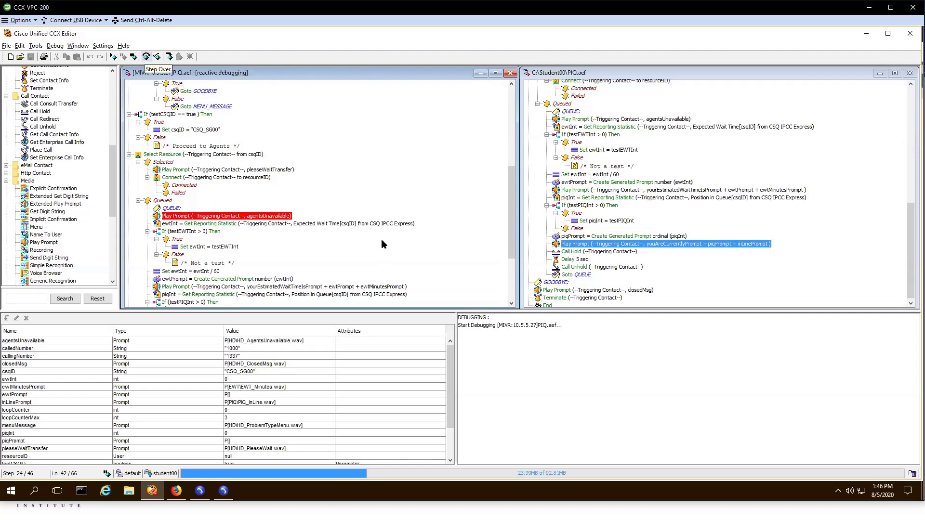
{"action": "scroll", "coordinate": [380, 243], "scroll_direction": "down", "scroll_amount": 3}
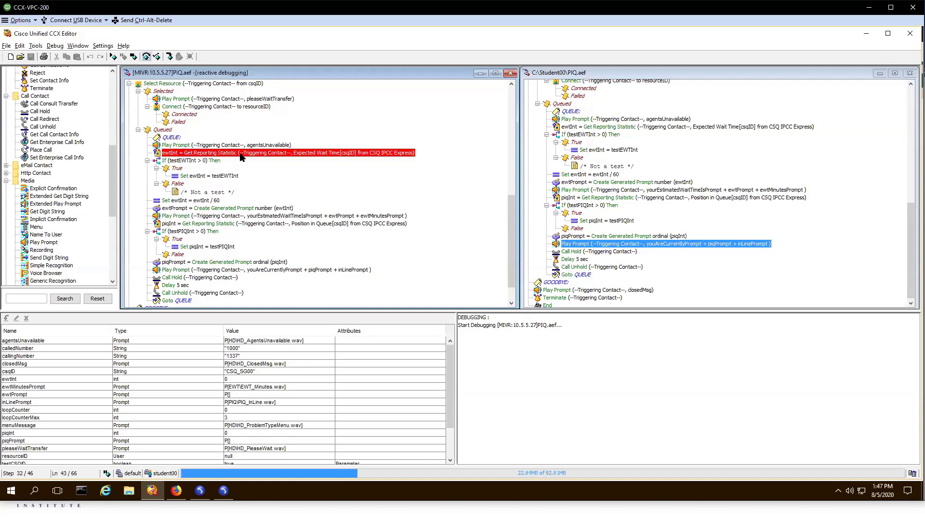
{"action": "left_click", "coordinate": [11, 380]}
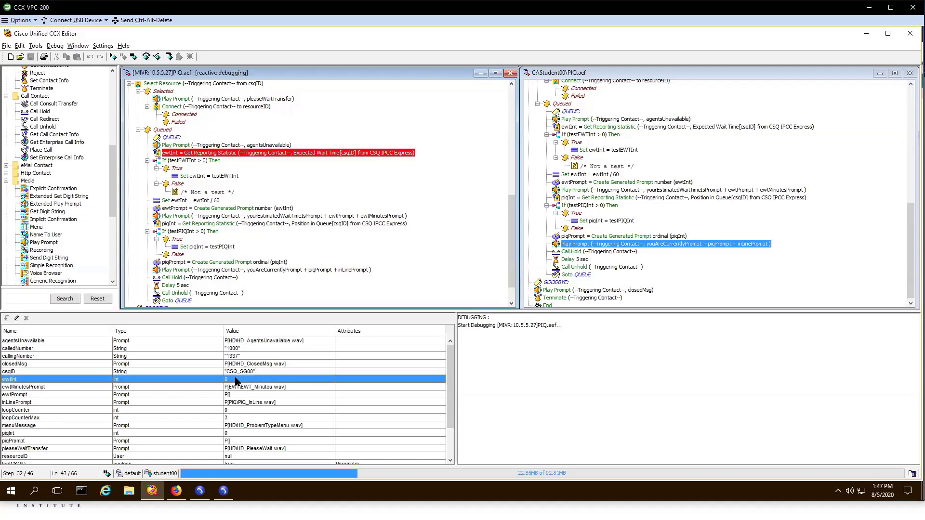
{"action": "left_click", "coordinate": [146, 57]}
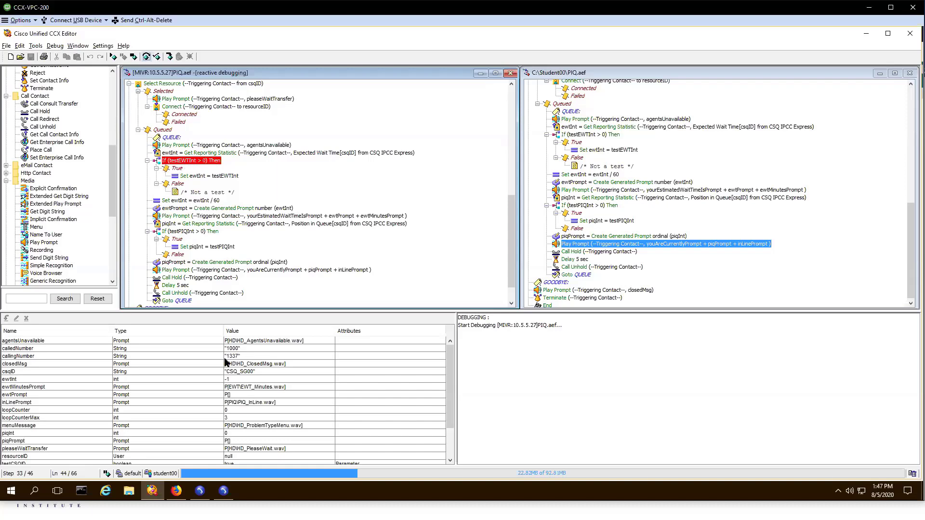
Check the testEWTInt and testPIQInt parameters of HelpDesk00 in CCX Administration, and return to the script debugger
{"action": "left_click", "coordinate": [176, 490]}
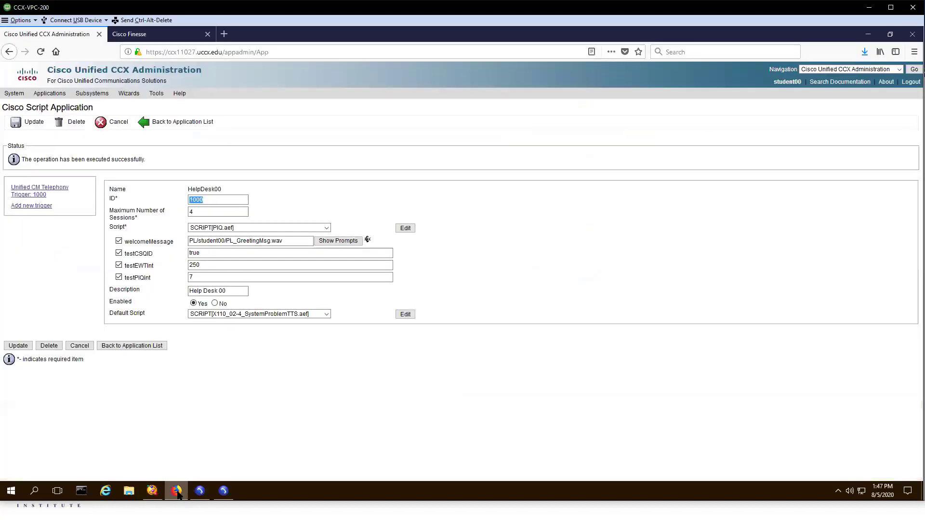
{"action": "double_click", "coordinate": [196, 266]}
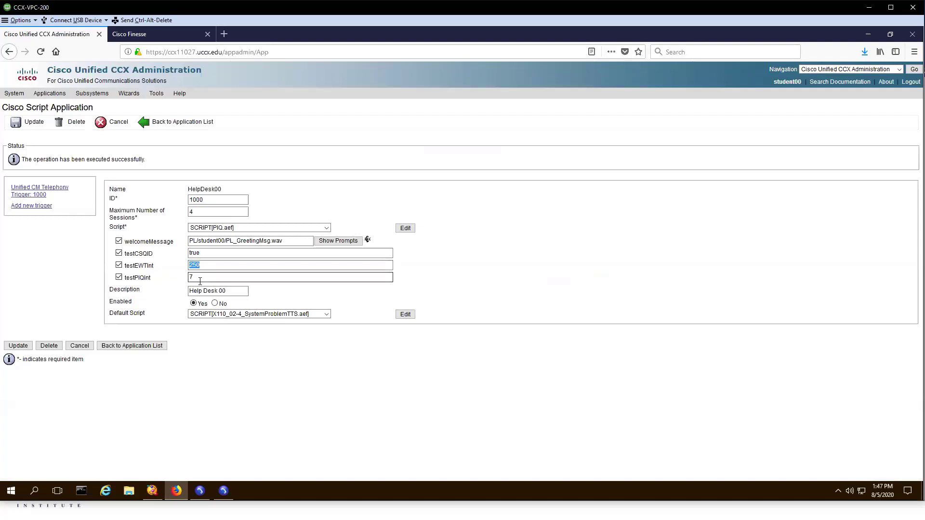
{"action": "key", "text": "alt+Tab"}
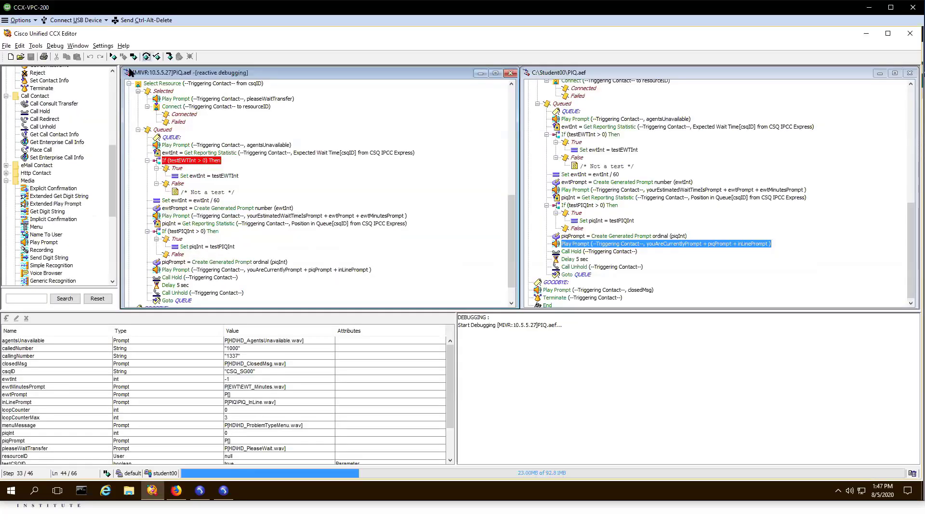
Step through the testEWTInt check, the ewtInt test assignment and the division by 60, inspecting ewtInt along the way
{"action": "left_click", "coordinate": [147, 57]}
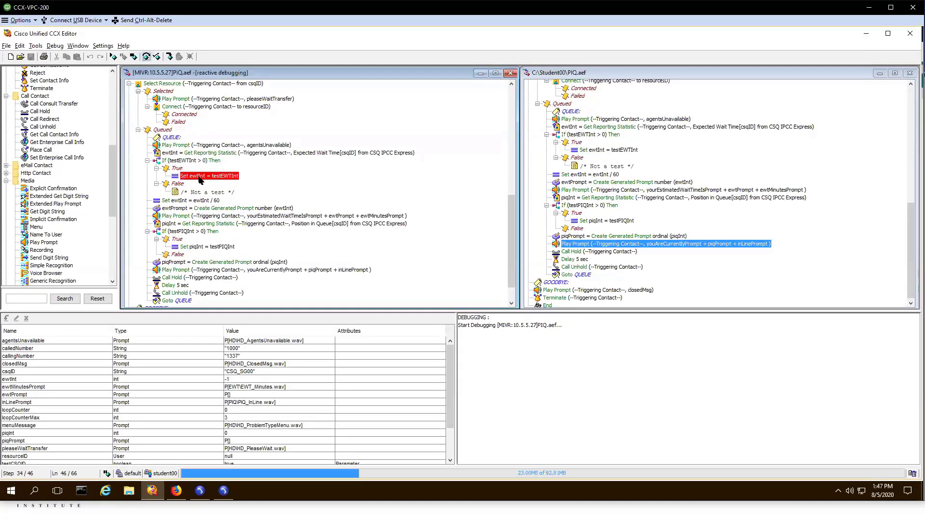
{"action": "left_click", "coordinate": [231, 381]}
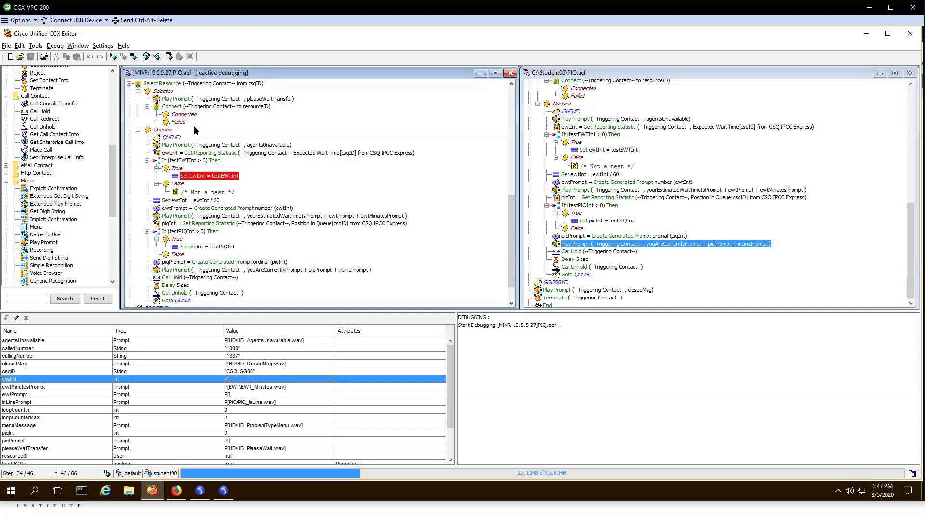
{"action": "left_click", "coordinate": [146, 56]}
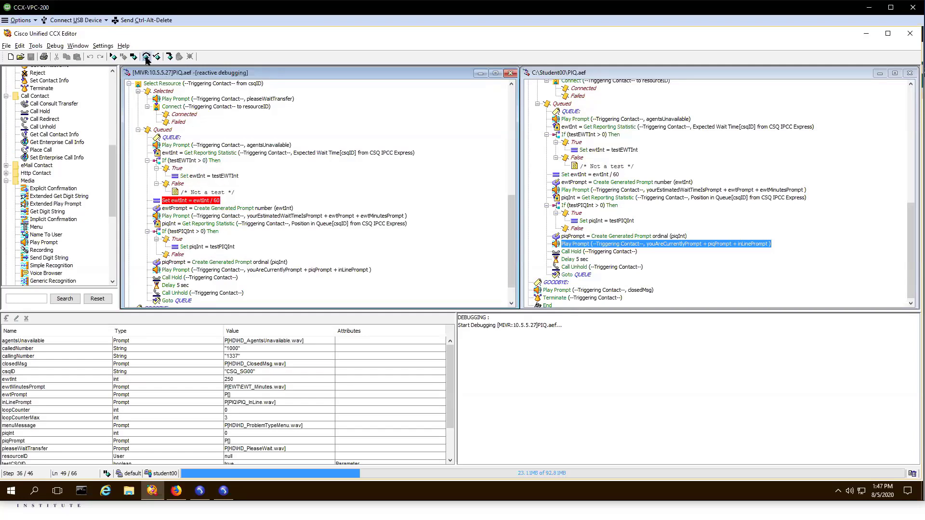
{"action": "left_click", "coordinate": [239, 381]}
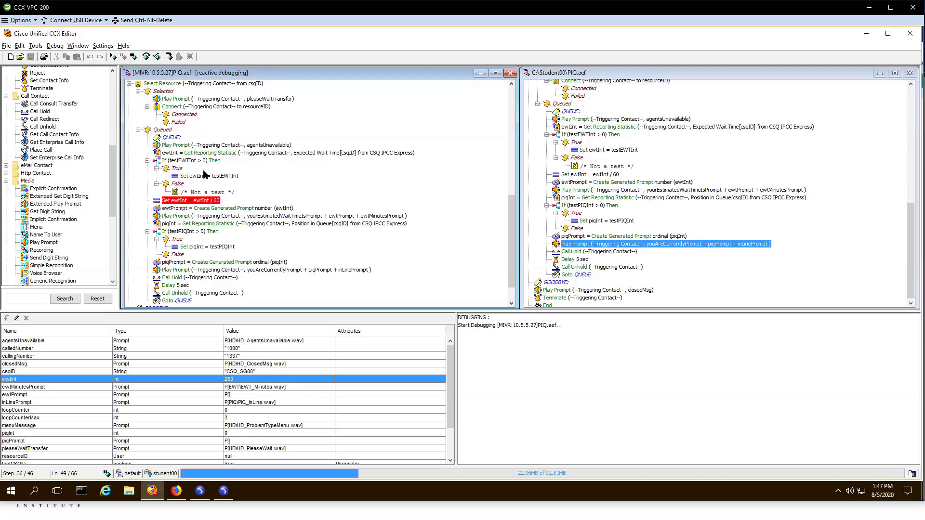
{"action": "left_click", "coordinate": [147, 56]}
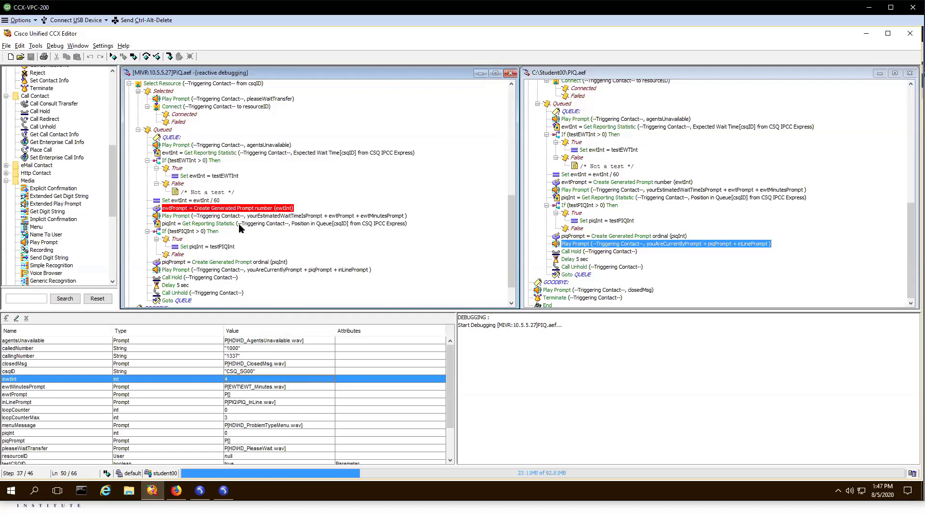
Step over the estimated wait time prompts and the Position in Queue statistic, and inspect the piqInt variable
{"action": "key", "text": "F10"}
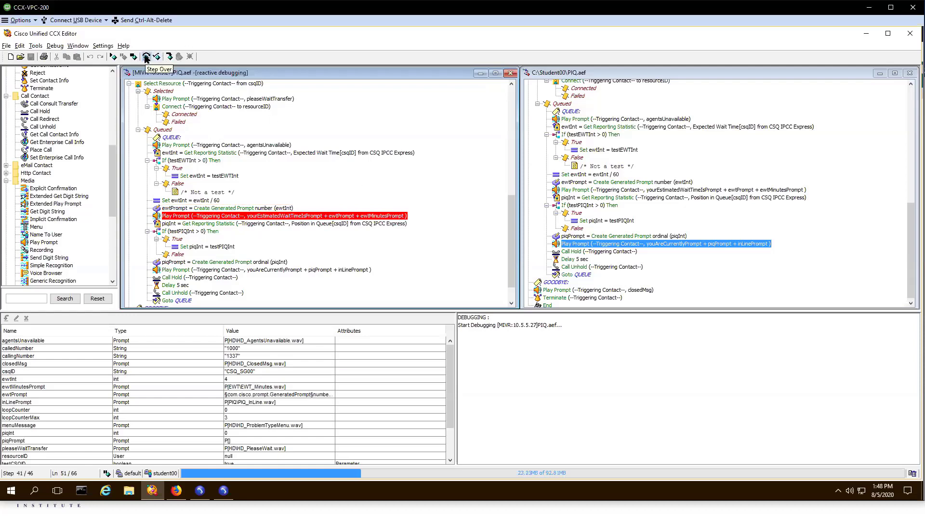
{"action": "left_click", "coordinate": [147, 57]}
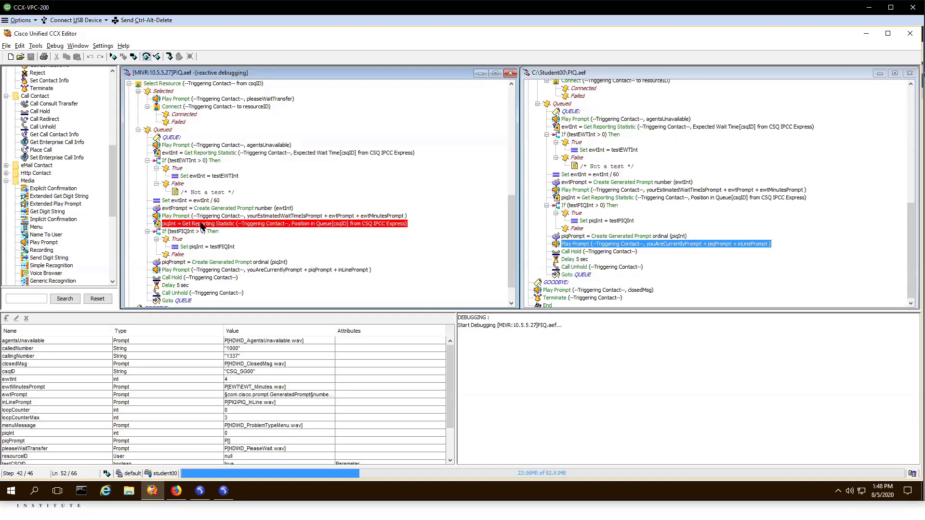
{"action": "left_click", "coordinate": [146, 57]}
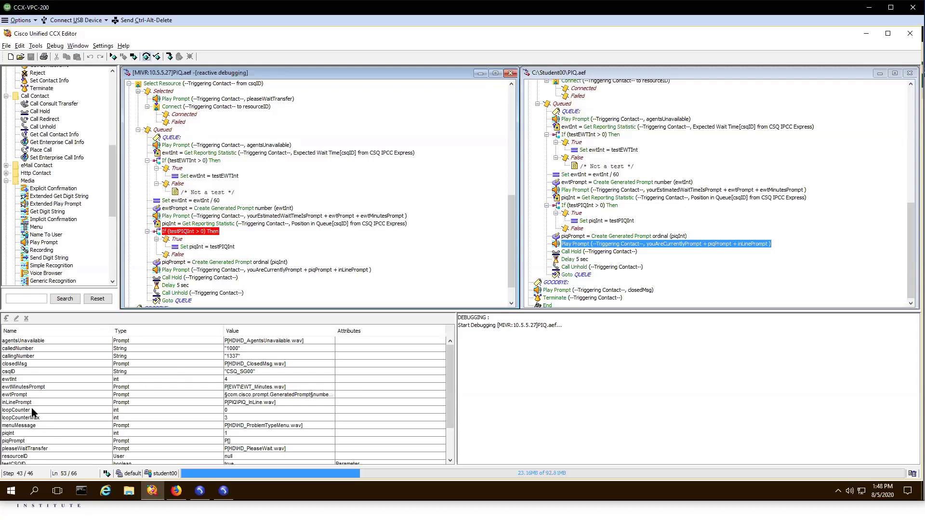
{"action": "scroll", "coordinate": [20, 419], "scroll_direction": "down", "scroll_amount": 3}
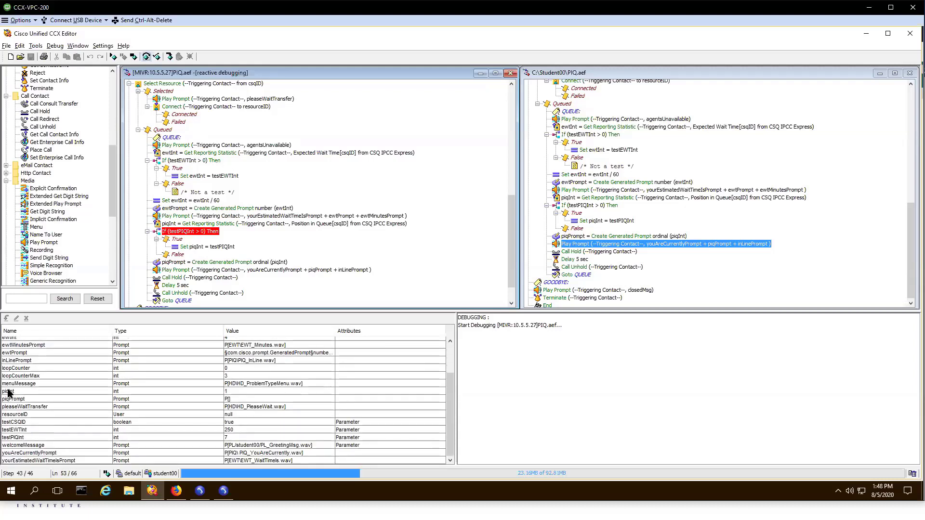
{"action": "left_click", "coordinate": [29, 392]}
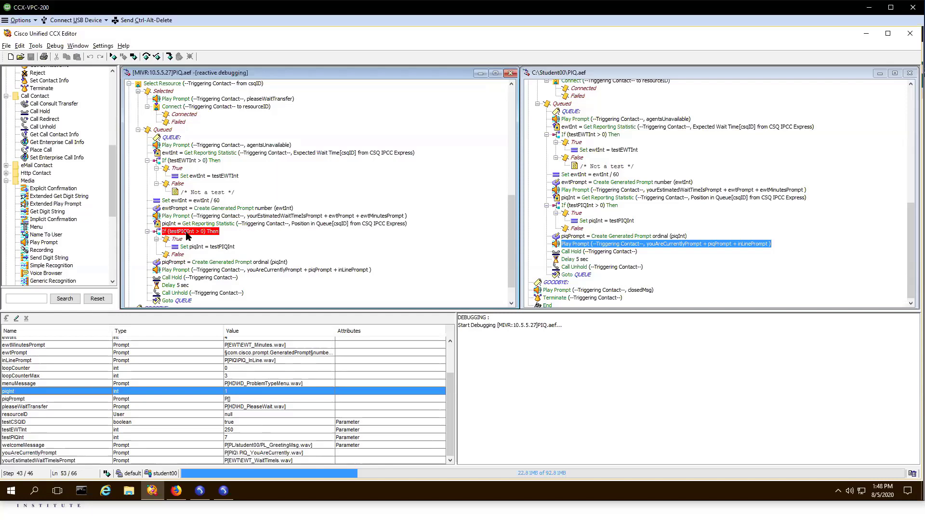
Check the testPIQInt parameter of HelpDesk00 in CCX Administration, and return to the script debugger
{"action": "left_click", "coordinate": [176, 490]}
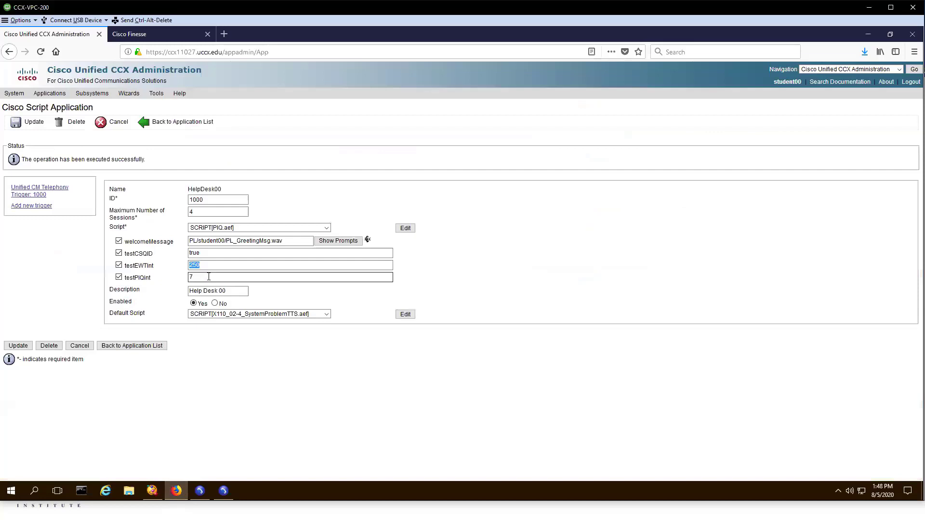
{"action": "left_click_drag", "start_coordinate": [209, 277], "coordinate": [179, 278]}
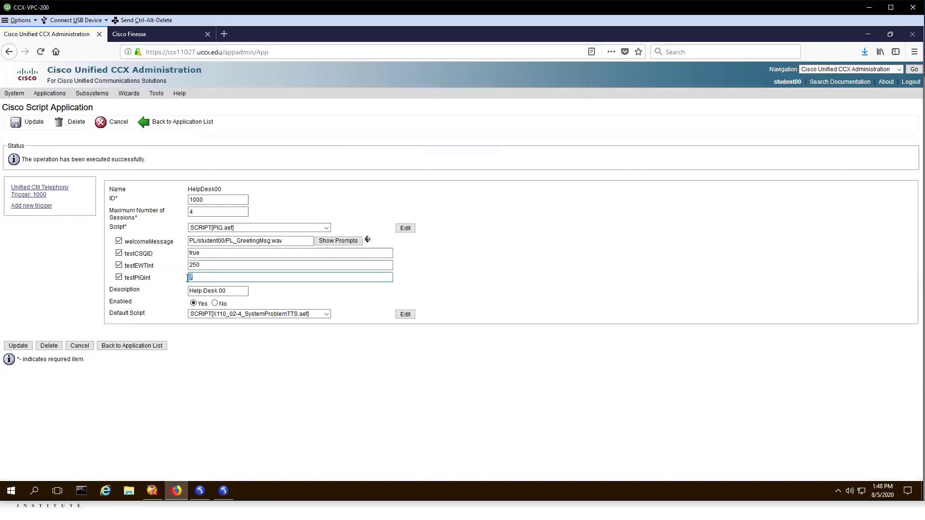
{"action": "type", "text": "1"}
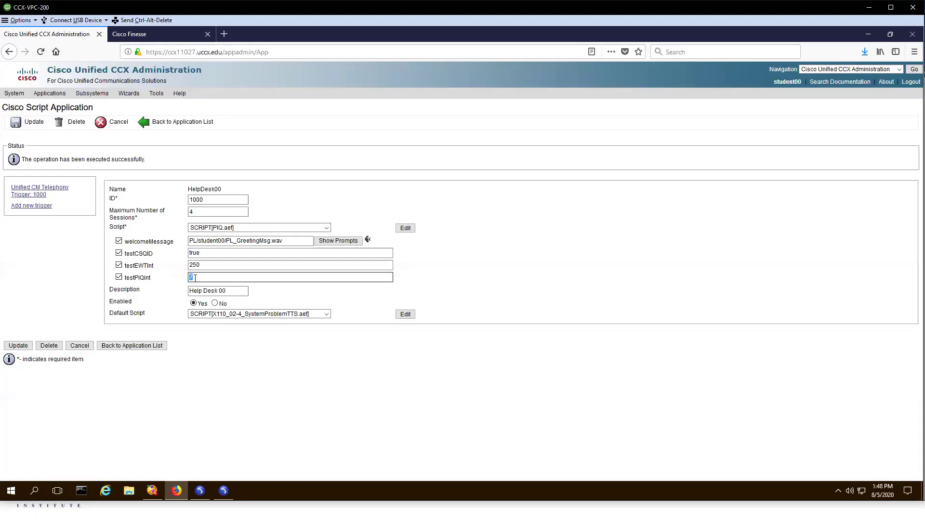
{"action": "left_click", "coordinate": [152, 491]}
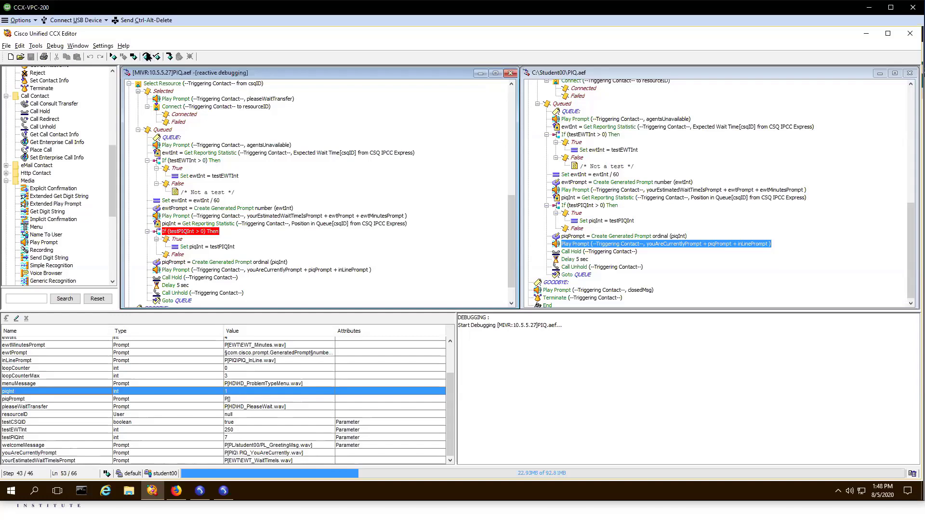
Step over the testPIQInt check, the piqInt test assignment and the ordinal piqPrompt creation, inspecting the piqInt variable
{"action": "left_click", "coordinate": [147, 57]}
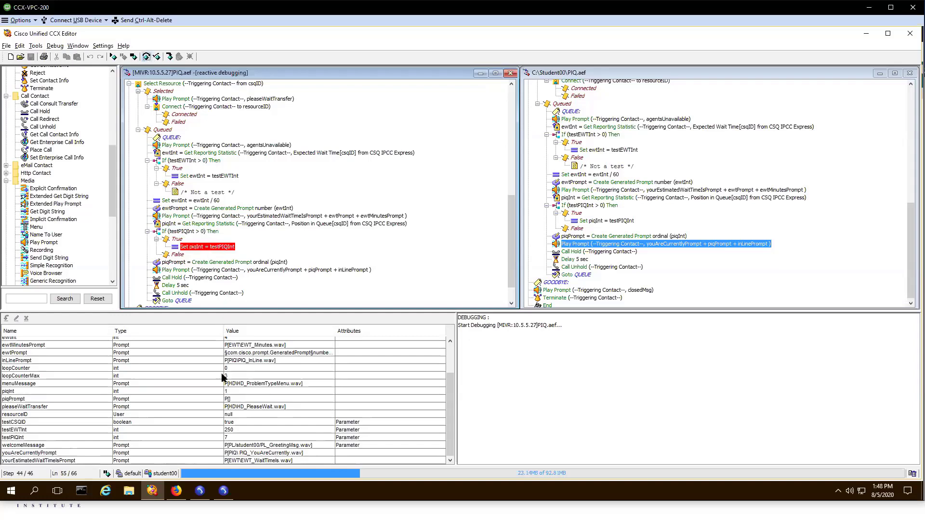
{"action": "left_click", "coordinate": [227, 391]}
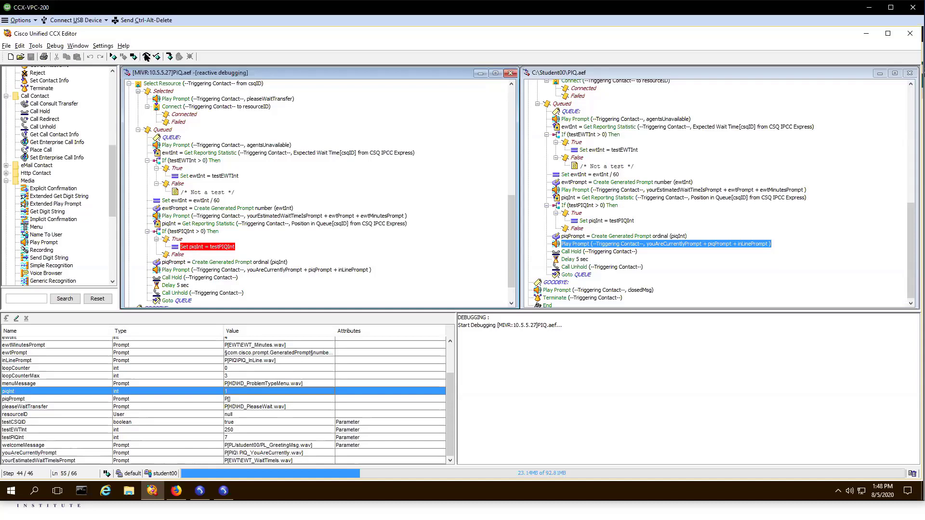
{"action": "left_click", "coordinate": [146, 56]}
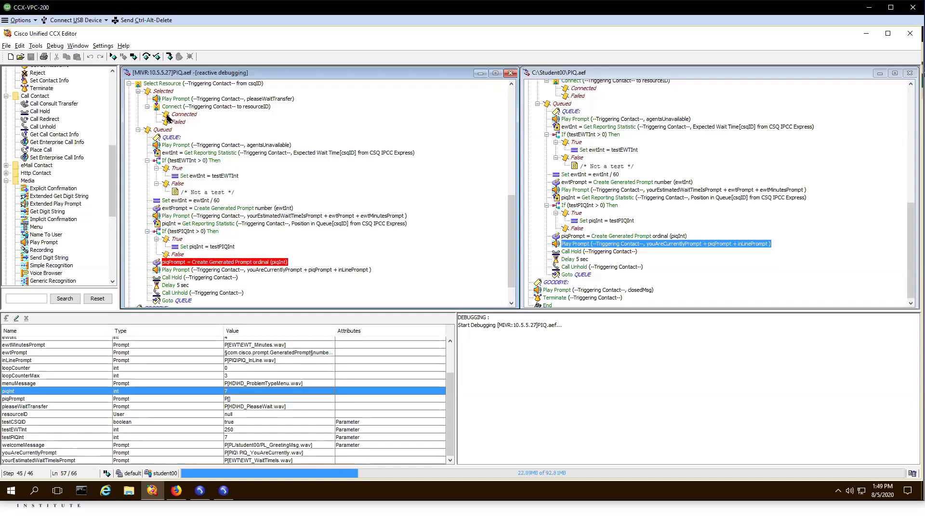
{"action": "left_click", "coordinate": [146, 57]}
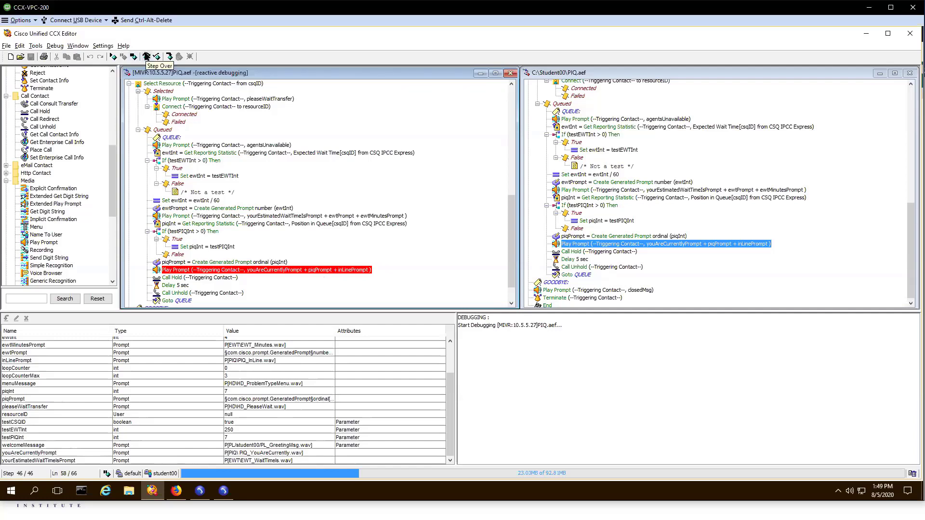
Step over the queue position Play Prompt, inspect youAreCurrentlyPrompt, and close the debugged copy of PIQ.aef
{"action": "left_click", "coordinate": [147, 57]}
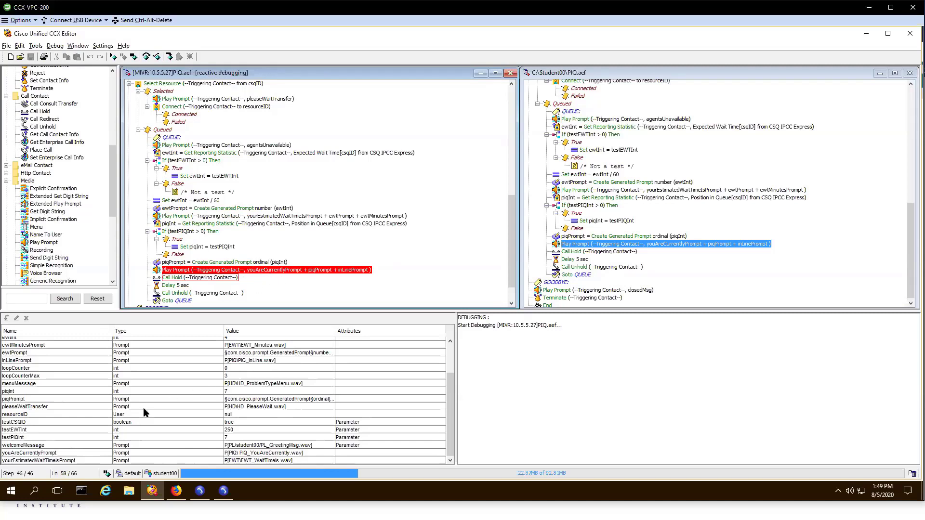
{"action": "left_click", "coordinate": [252, 453]}
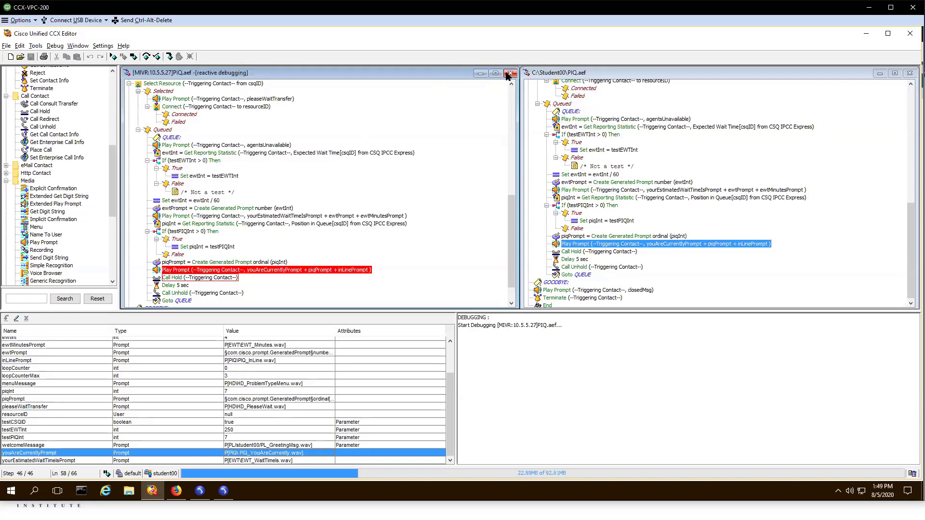
{"action": "left_click", "coordinate": [146, 56]}
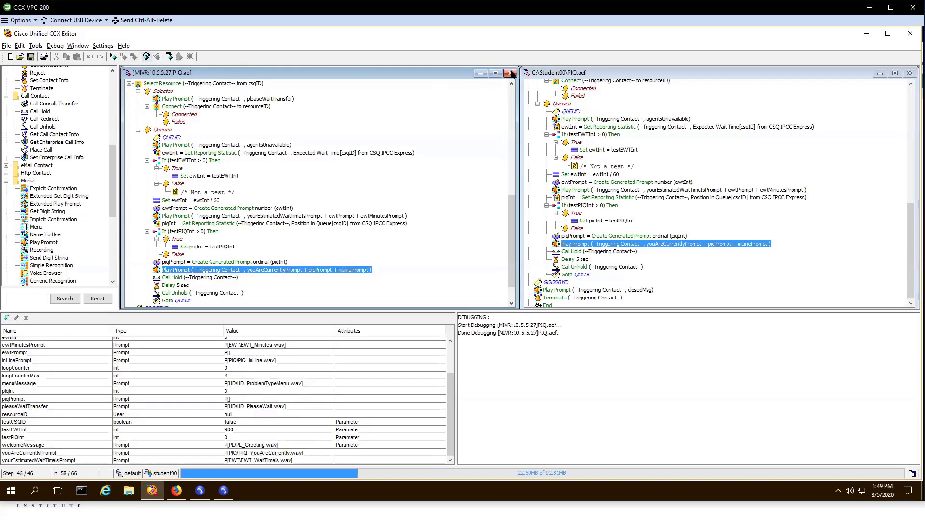
{"action": "left_click", "coordinate": [510, 73]}
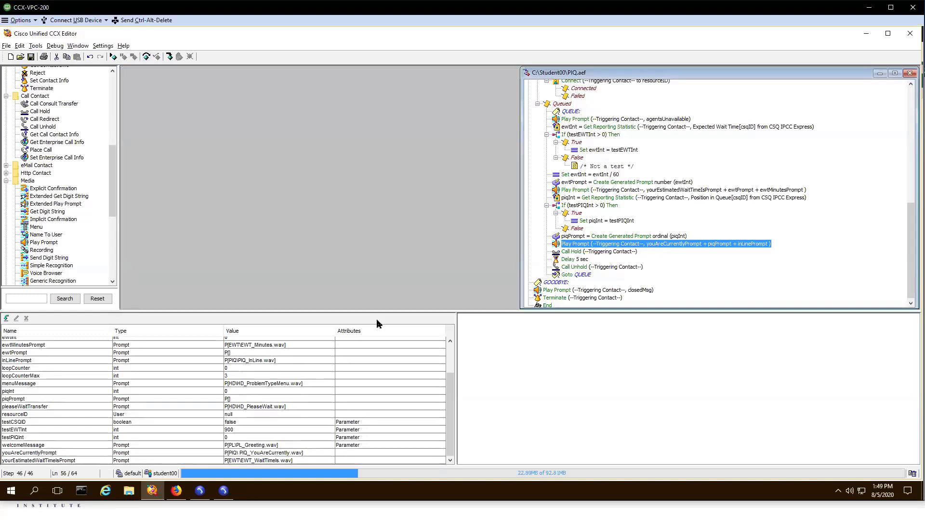
Correct the youAreCurrentlyPrompt value to P[PIQ\PIQ_YouAreCurrently.wav] by removing the stray space, and save the local PIQ.aef script
{"action": "double_click", "coordinate": [260, 455]}
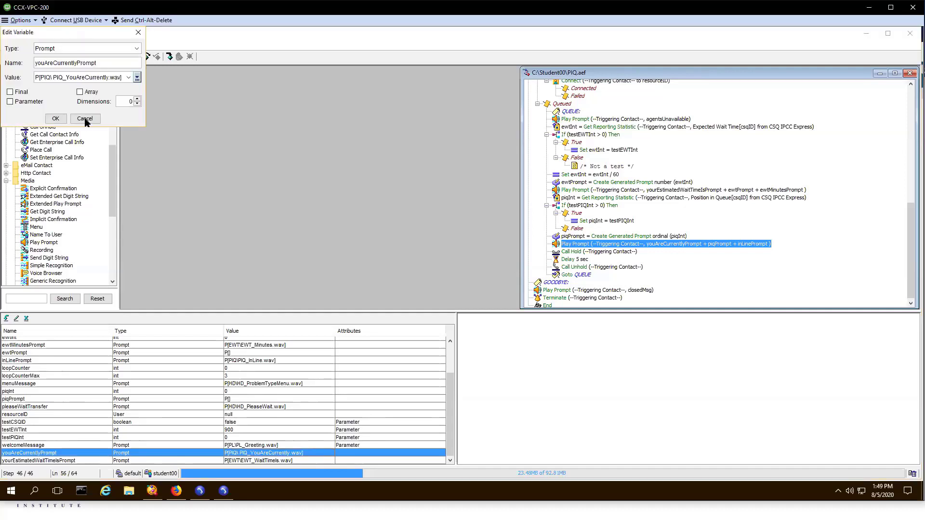
{"action": "triple_click", "coordinate": [55, 76]}
{"action": "left_click", "coordinate": [54, 77]}
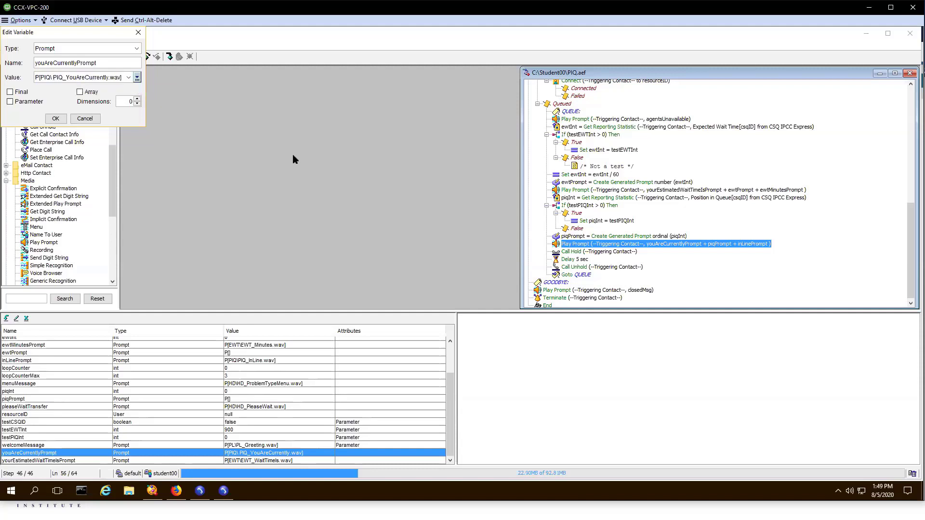
{"action": "key", "text": "BackSpace"}
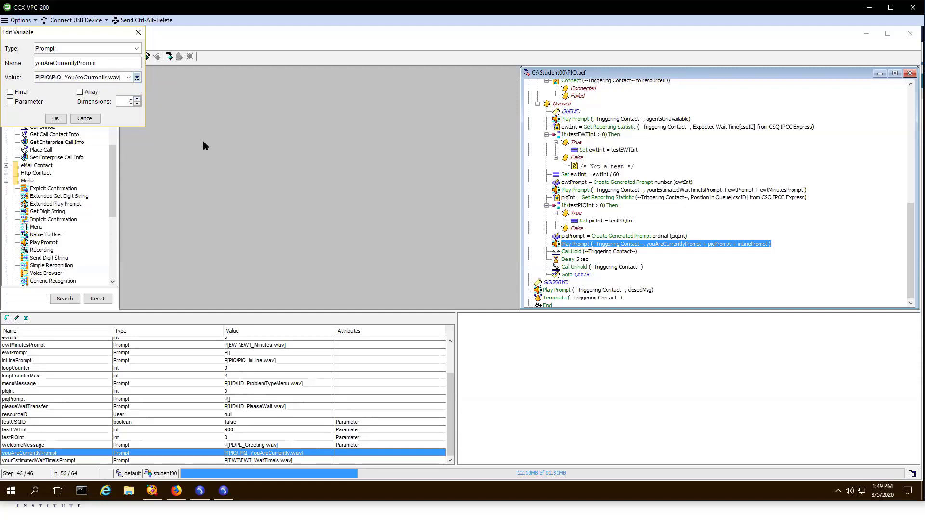
{"action": "left_click", "coordinate": [55, 118]}
{"action": "left_click", "coordinate": [6, 46]}
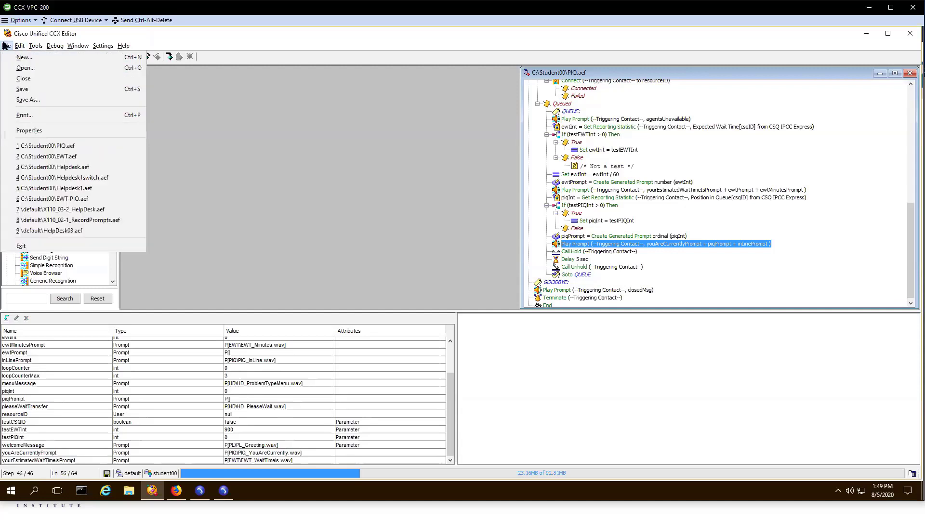
{"action": "left_click", "coordinate": [34, 88]}
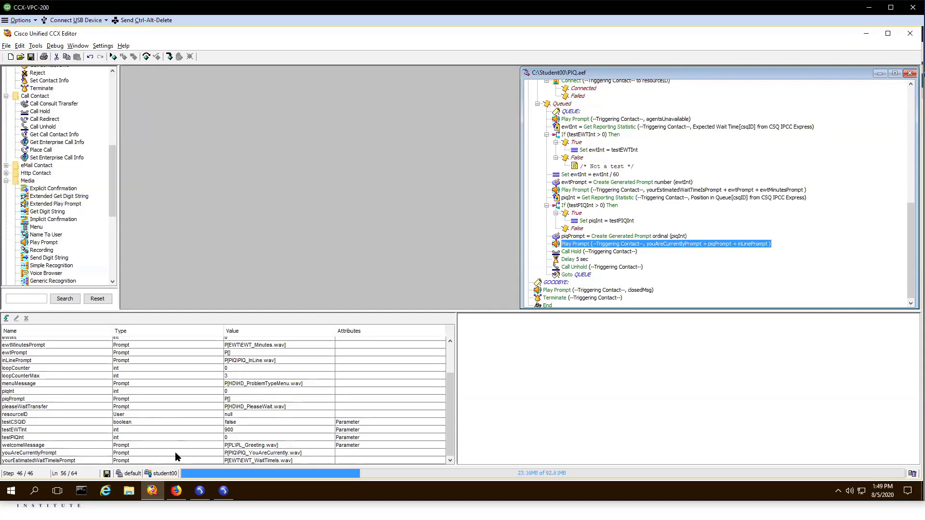
Upload the corrected PIQ.aef in CCX Administration's Script Management, refreshing both the script and the applications that use it
{"action": "left_click", "coordinate": [176, 490]}
{"action": "mouse_move", "coordinate": [56, 95]}
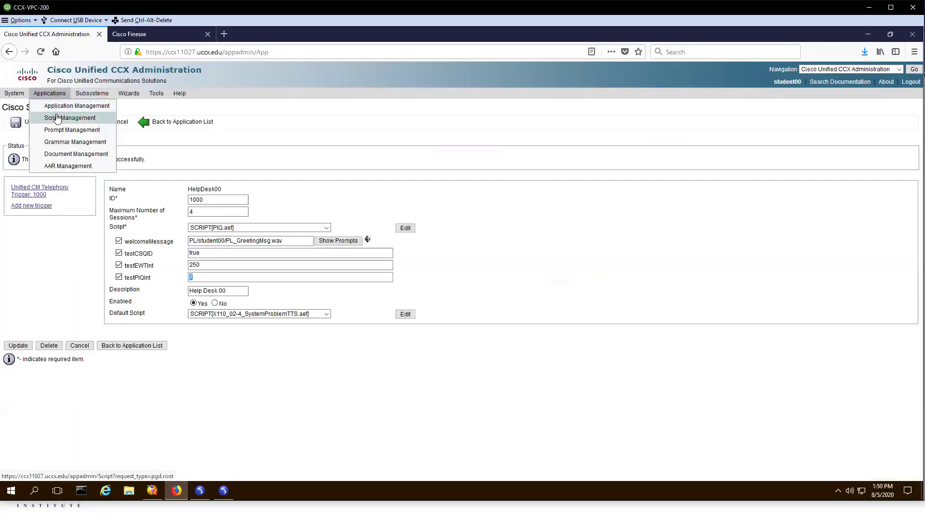
{"action": "left_click", "coordinate": [59, 118]}
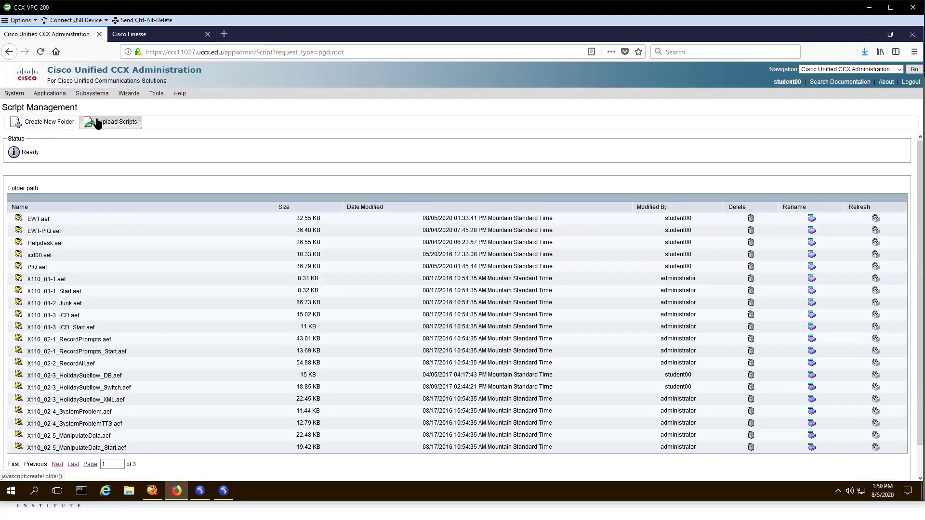
{"action": "left_click", "coordinate": [94, 123]}
{"action": "left_click", "coordinate": [57, 140]}
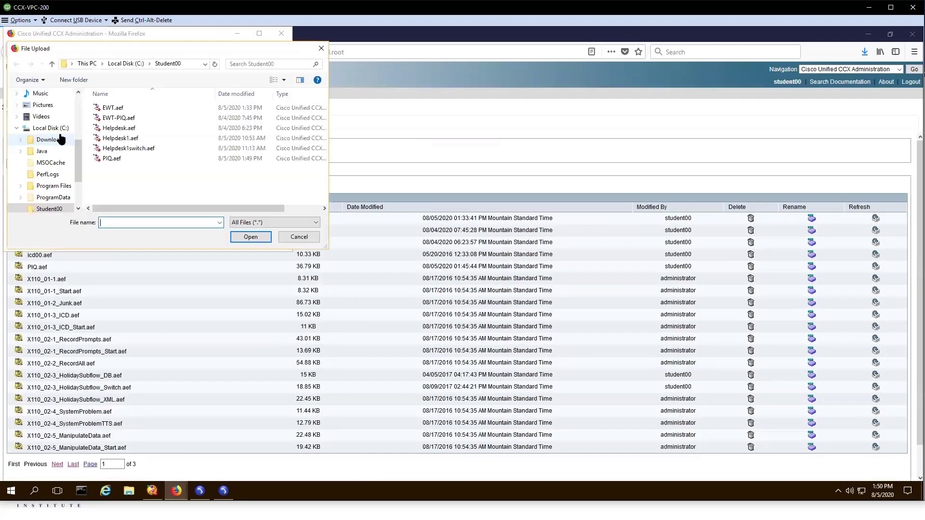
{"action": "double_click", "coordinate": [105, 159]}
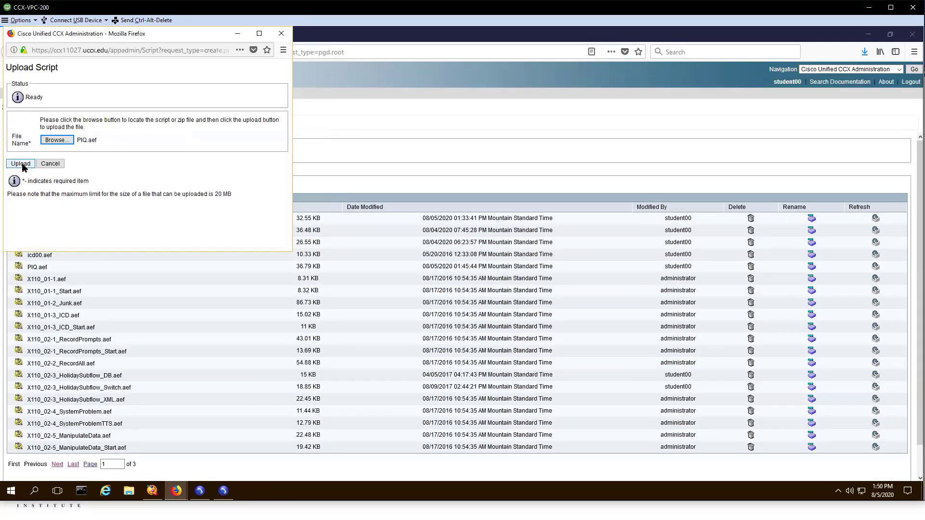
{"action": "left_click", "coordinate": [22, 164]}
{"action": "left_click", "coordinate": [154, 154]}
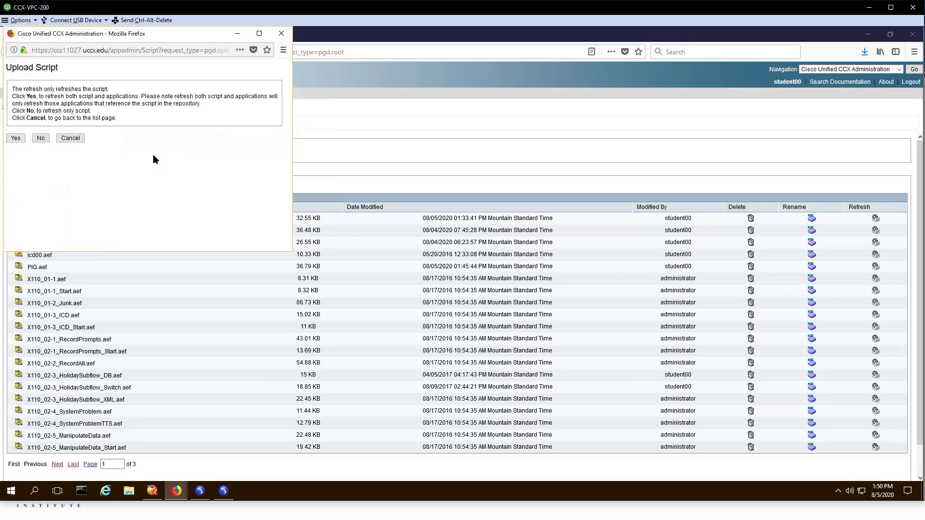
{"action": "left_click", "coordinate": [15, 137]}
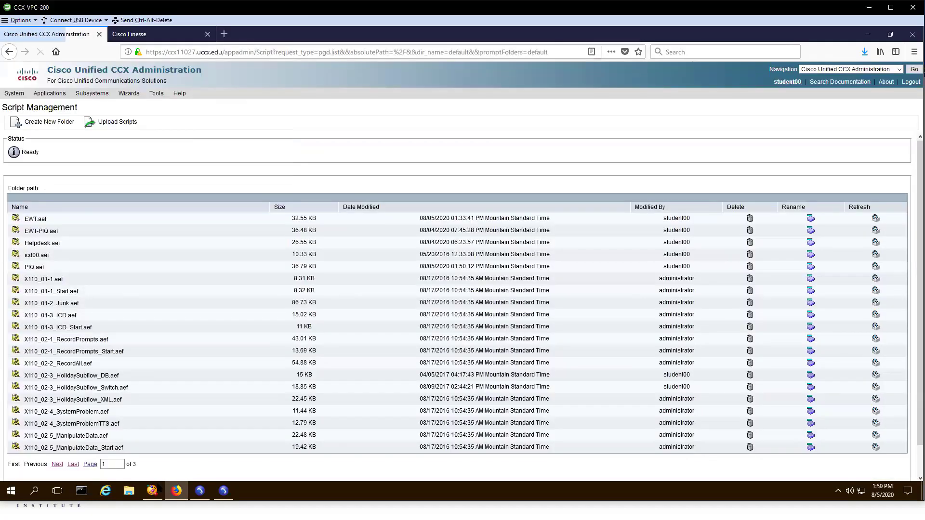
Place a test call to 1000 from the first softphone and choose option 1 once connected
{"action": "left_click", "coordinate": [200, 490]}
{"action": "left_click", "coordinate": [551, 256]}
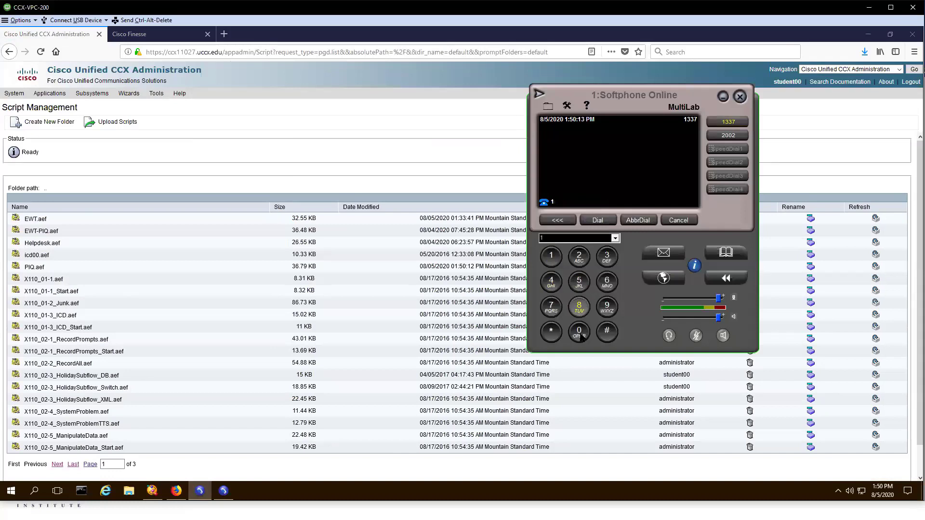
{"action": "left_click", "coordinate": [579, 331]}
{"action": "left_click", "coordinate": [579, 332]}
{"action": "left_click", "coordinate": [579, 331]}
{"action": "left_click", "coordinate": [591, 223]}
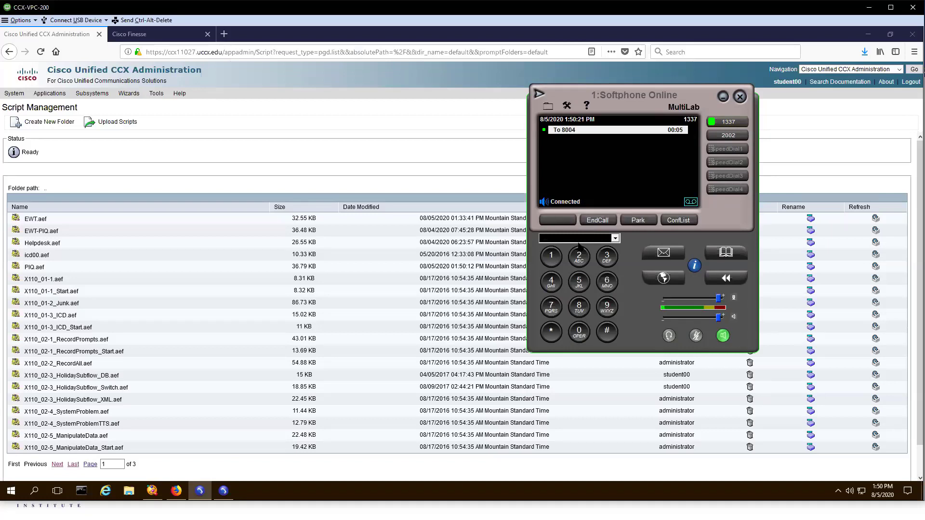
{"action": "left_click", "coordinate": [551, 256]}
Set the agent's state to Ready in Cisco Finesse and answer the incoming queued call
{"action": "left_click", "coordinate": [164, 38]}
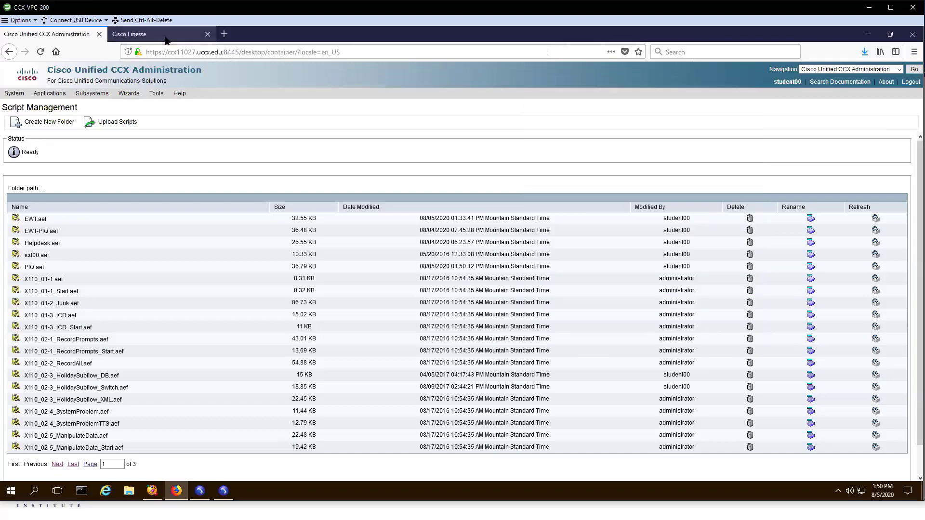
{"action": "left_click", "coordinate": [102, 81]}
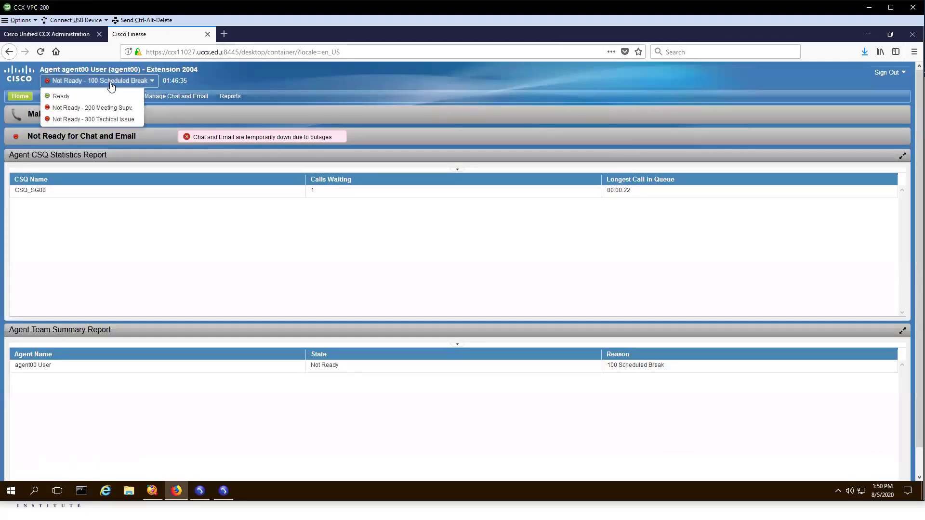
{"action": "left_click", "coordinate": [77, 97]}
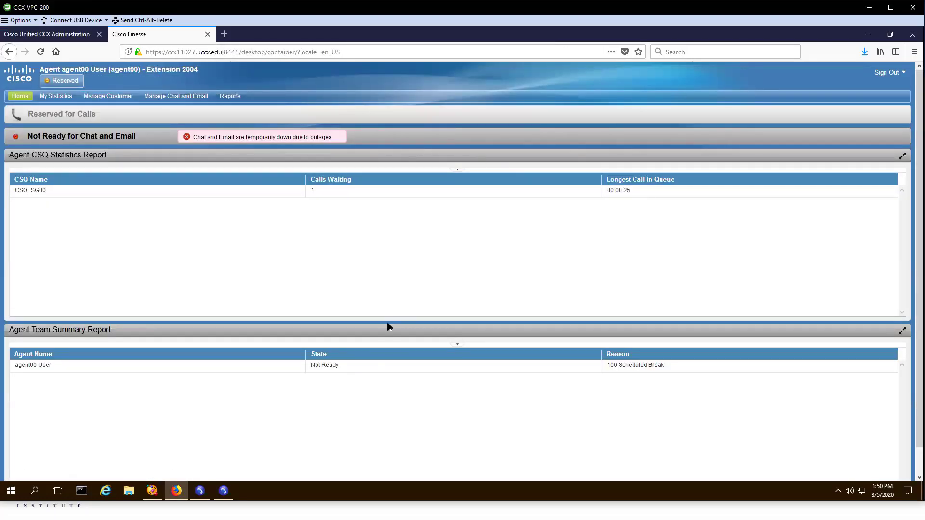
{"action": "left_click", "coordinate": [152, 490]}
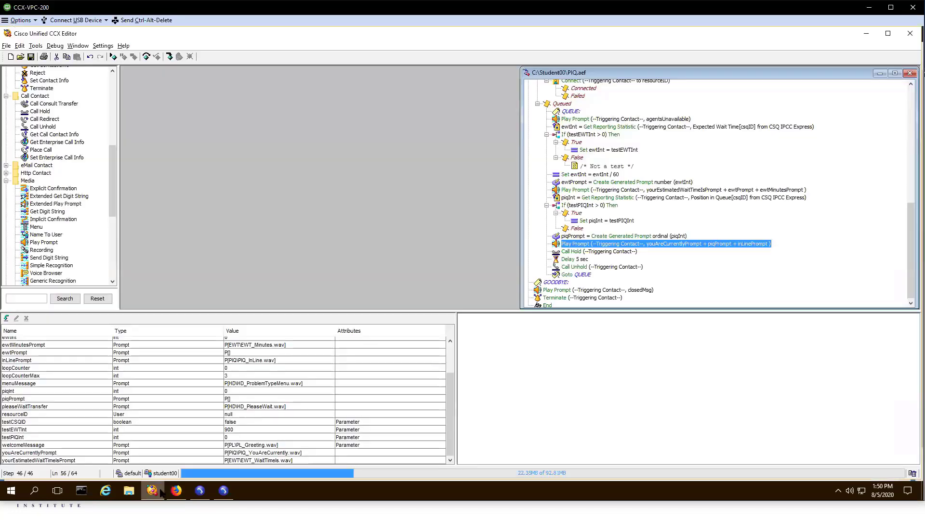
{"action": "left_click", "coordinate": [199, 490]}
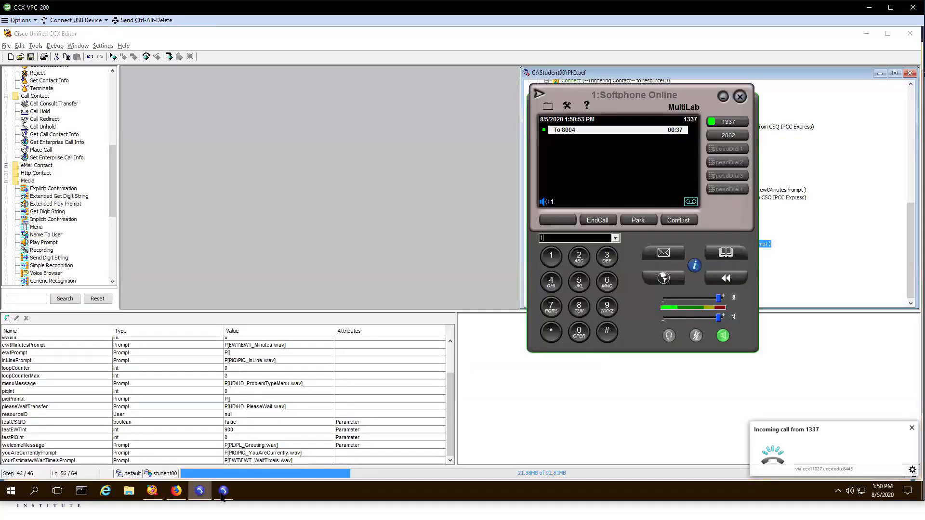
{"action": "left_click", "coordinate": [176, 491]}
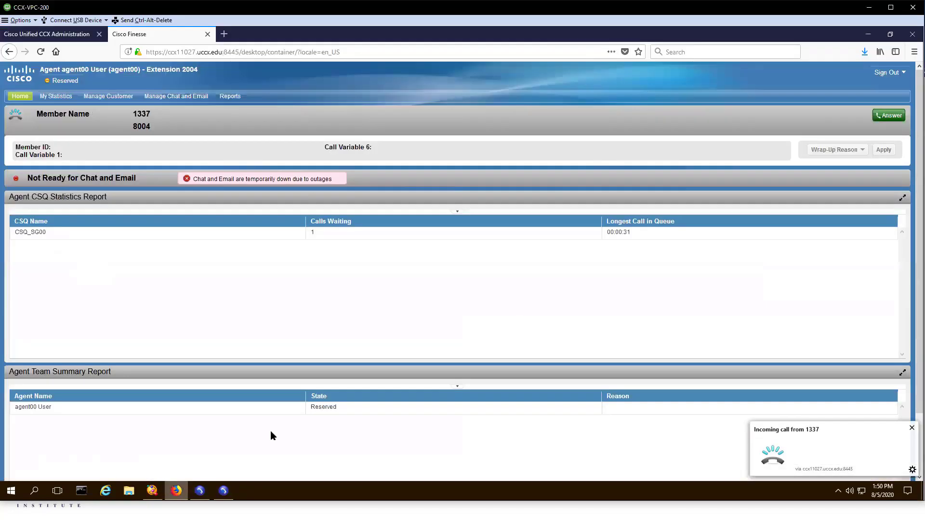
{"action": "left_click", "coordinate": [888, 115]}
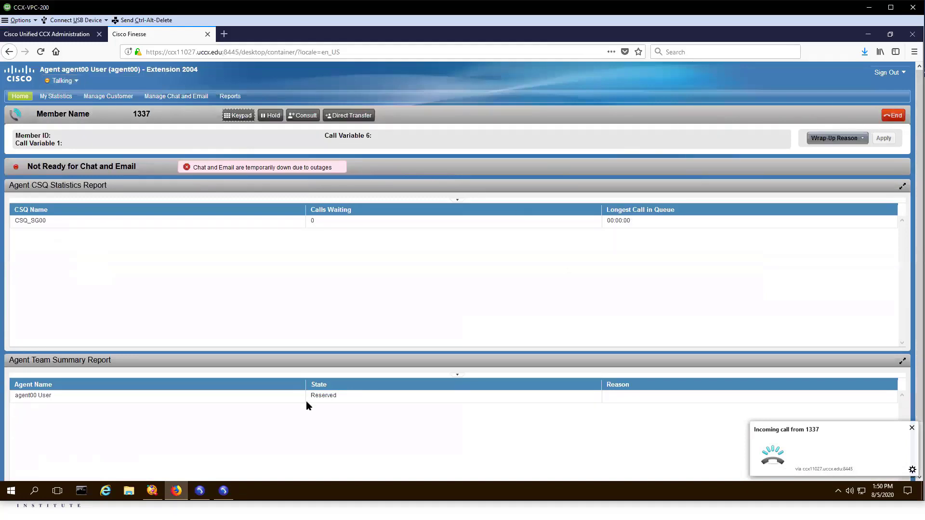
Lower the second softphone's speaker volume to 0% and end the test call
{"action": "left_click", "coordinate": [229, 494]}
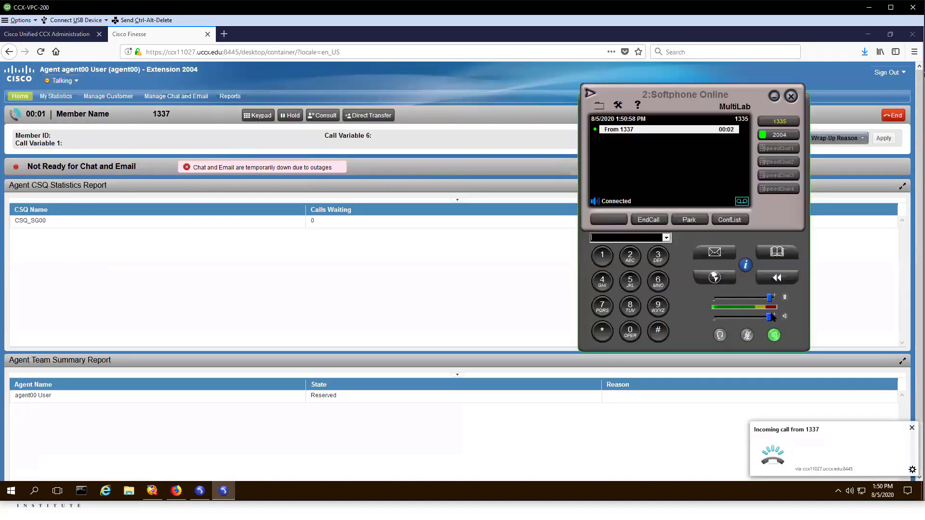
{"action": "left_click_drag", "start_coordinate": [753, 321], "coordinate": [686, 321]}
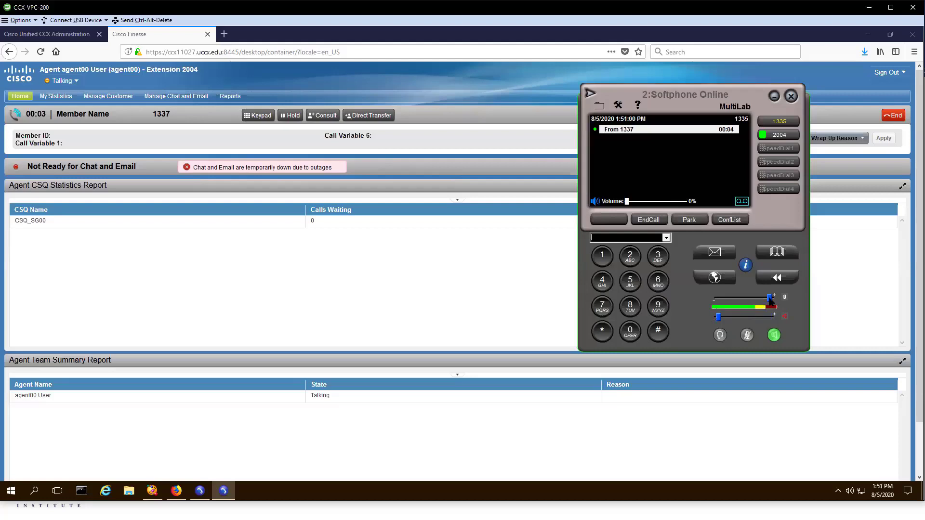
{"action": "left_click", "coordinate": [774, 336]}
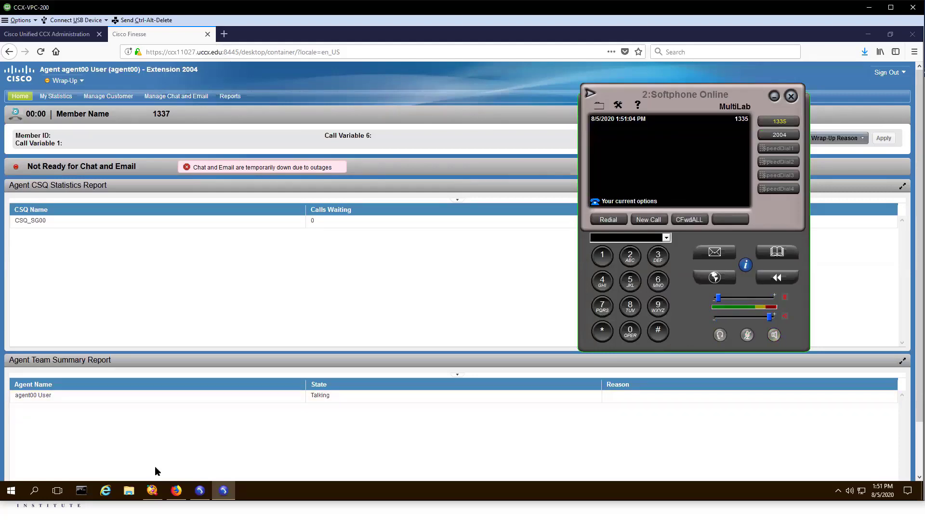
Switch to the Unified CCX Editor and maximize the PIQ.aef script window to review its queue steps
{"action": "left_click", "coordinate": [151, 489]}
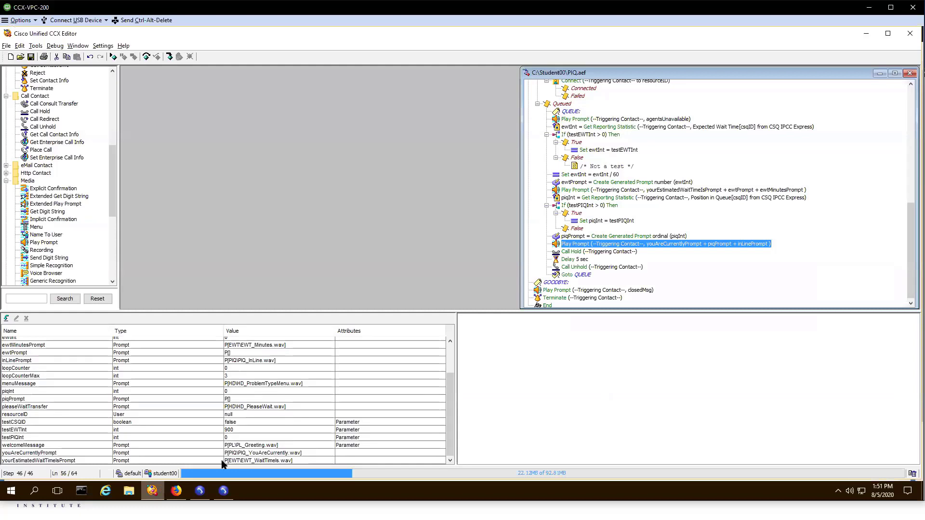
{"action": "double_click", "coordinate": [655, 73]}
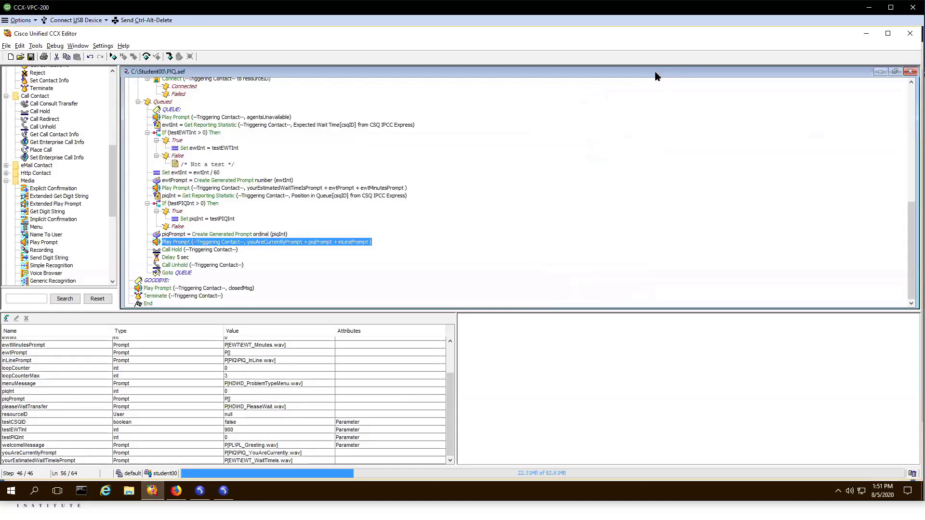
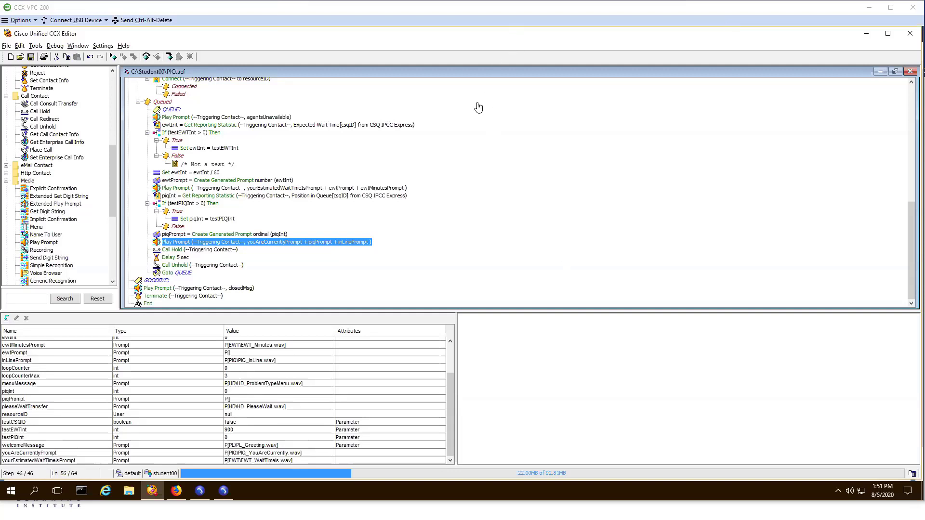
{"action": "left_click", "coordinate": [446, 118]}
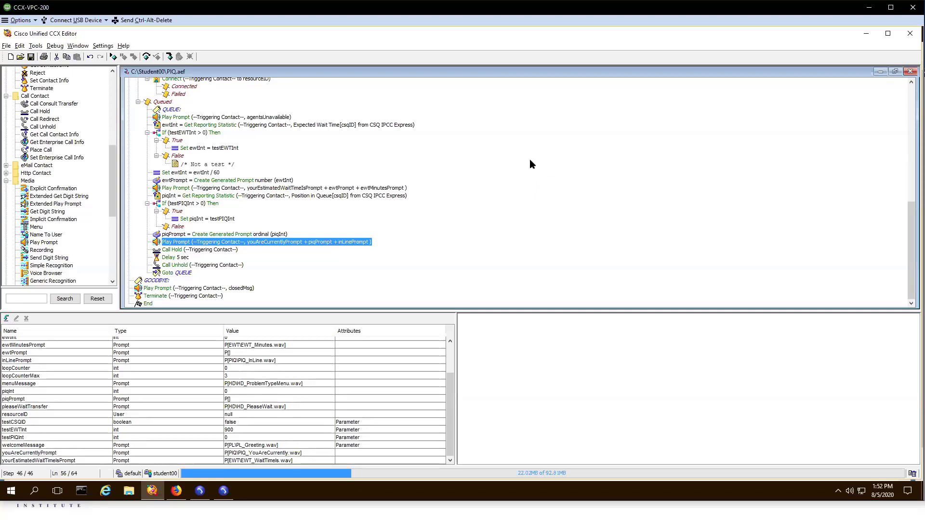
Open the Test00 application in CCX Administration's Application Management and assign SCRIPT[PIQ.aef] as its script
{"action": "left_click", "coordinate": [176, 490]}
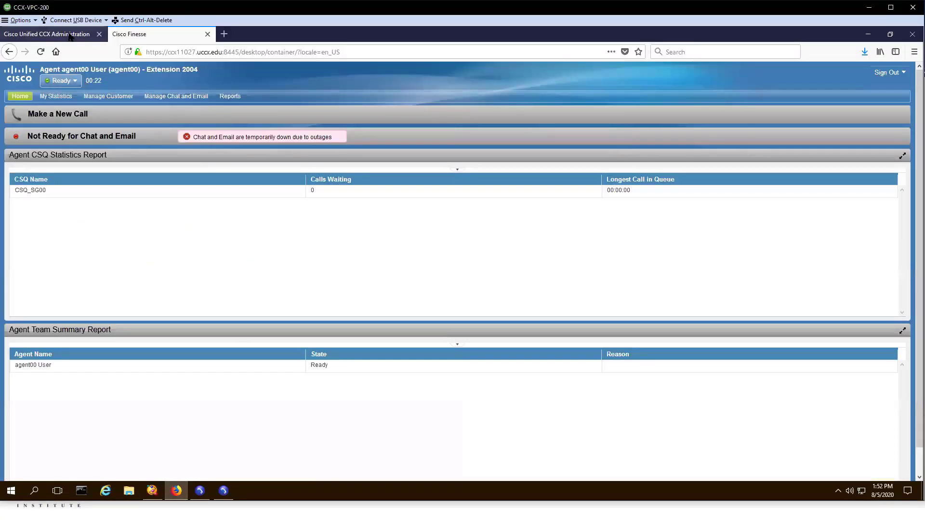
{"action": "left_click", "coordinate": [47, 33]}
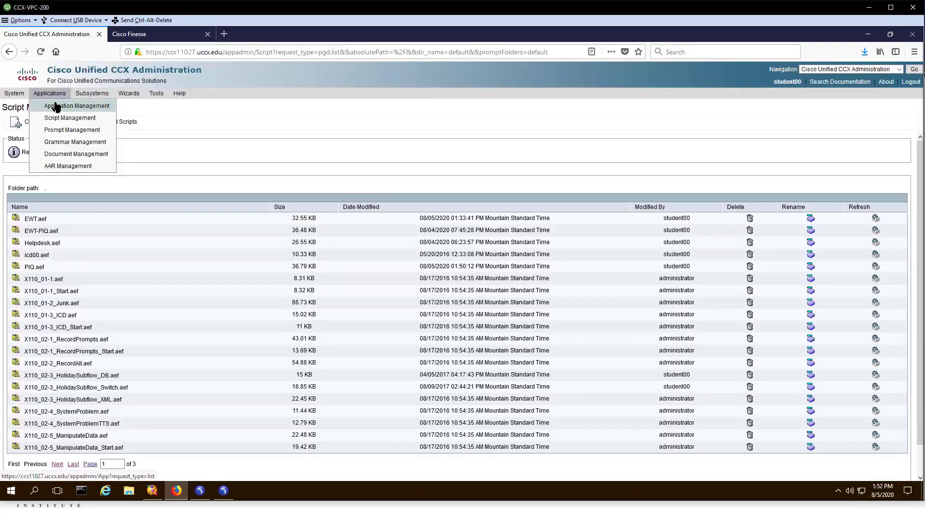
{"action": "left_click", "coordinate": [54, 106]}
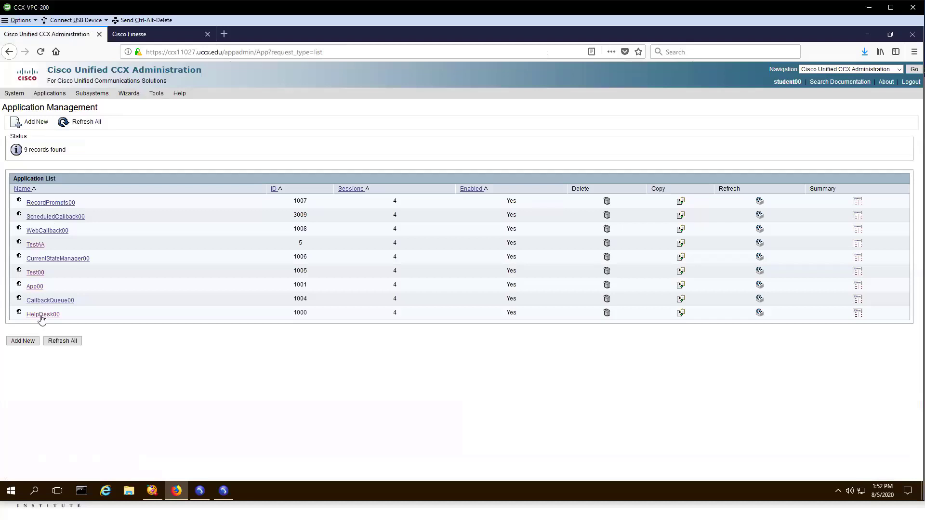
{"action": "left_click_drag", "start_coordinate": [76, 316], "coordinate": [19, 313]}
{"action": "left_click", "coordinate": [63, 274]}
{"action": "left_click_drag", "start_coordinate": [62, 274], "coordinate": [27, 274]}
{"action": "left_click", "coordinate": [38, 275]}
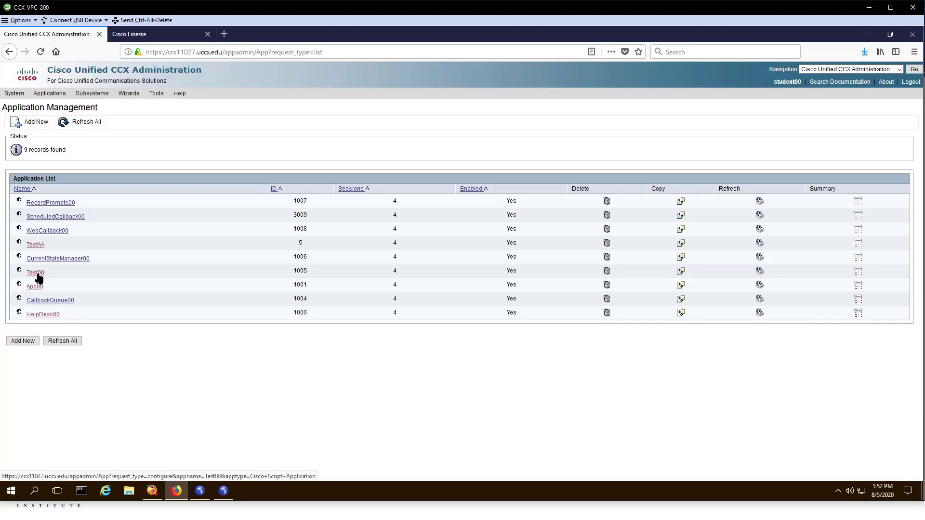
{"action": "left_click", "coordinate": [39, 276]}
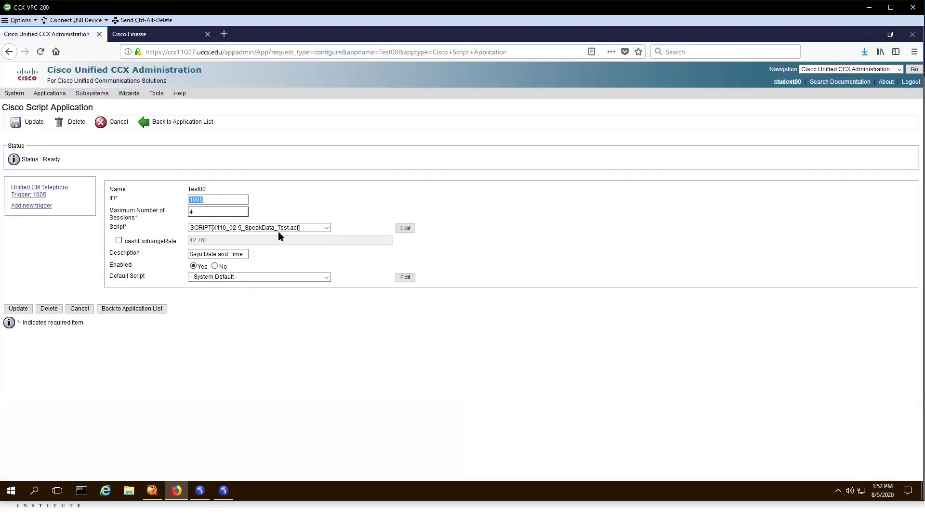
{"action": "left_click", "coordinate": [326, 228]}
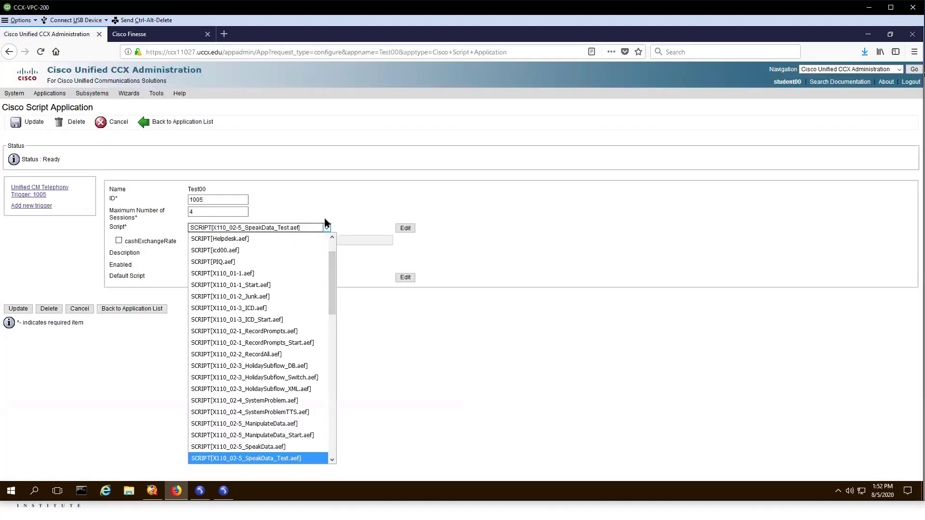
{"action": "scroll", "coordinate": [334, 246], "scroll_direction": "up", "scroll_amount": 1}
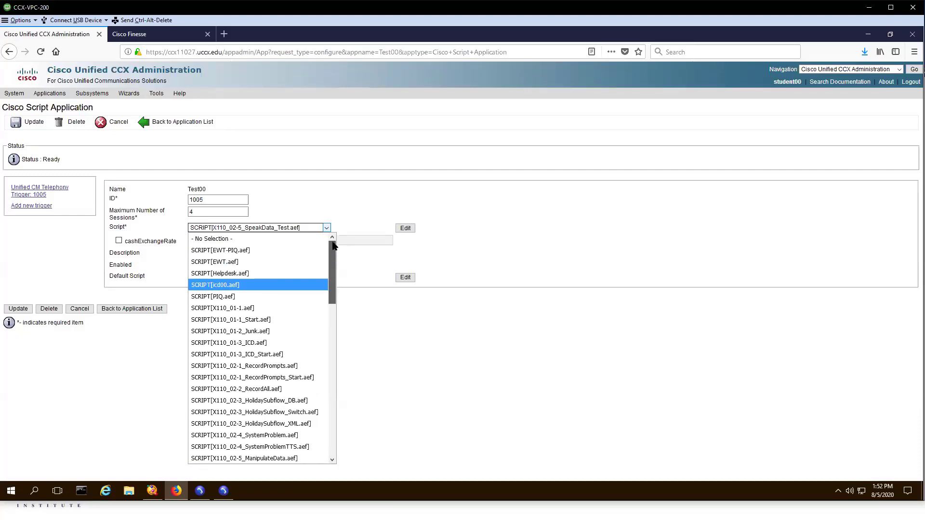
{"action": "left_click", "coordinate": [219, 297]}
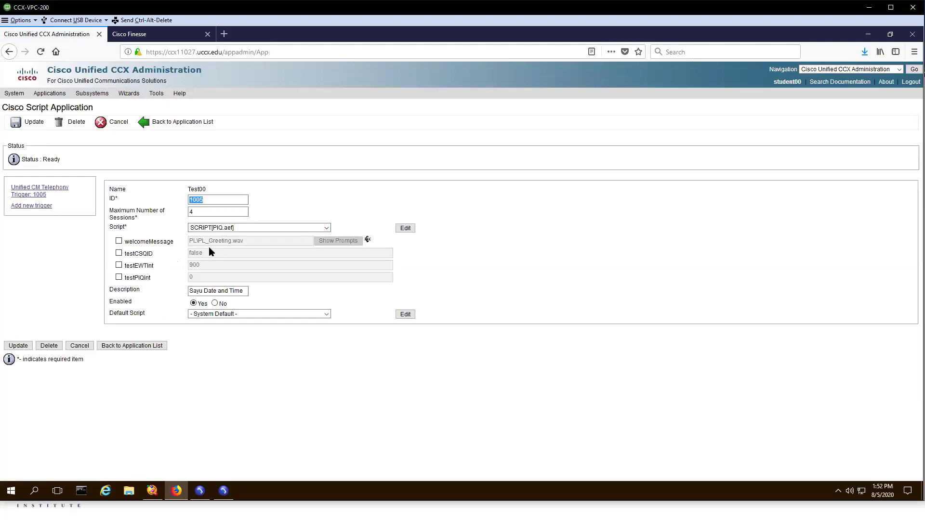
Override the Test00 parameters testCSQID with true, testEWTInt with 200 and testPIQInt with 4, and update the application
{"action": "left_click", "coordinate": [119, 253]}
{"action": "left_click", "coordinate": [135, 254]}
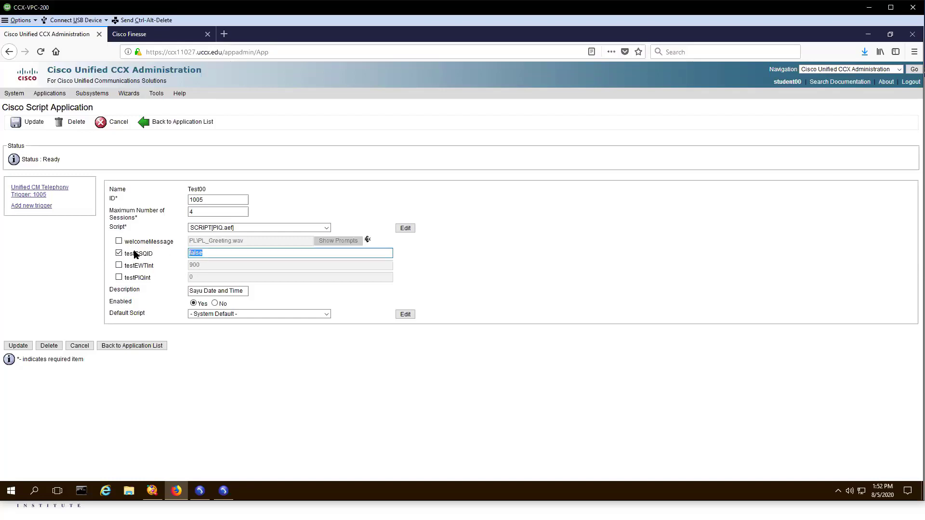
{"action": "type", "text": "true"}
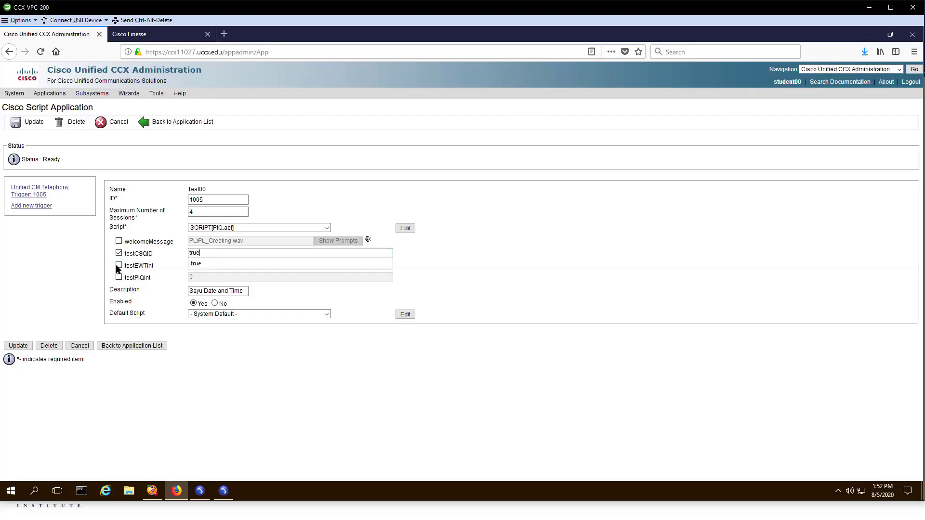
{"action": "left_click", "coordinate": [118, 266]}
{"action": "left_click", "coordinate": [118, 277]}
{"action": "left_click", "coordinate": [150, 265]}
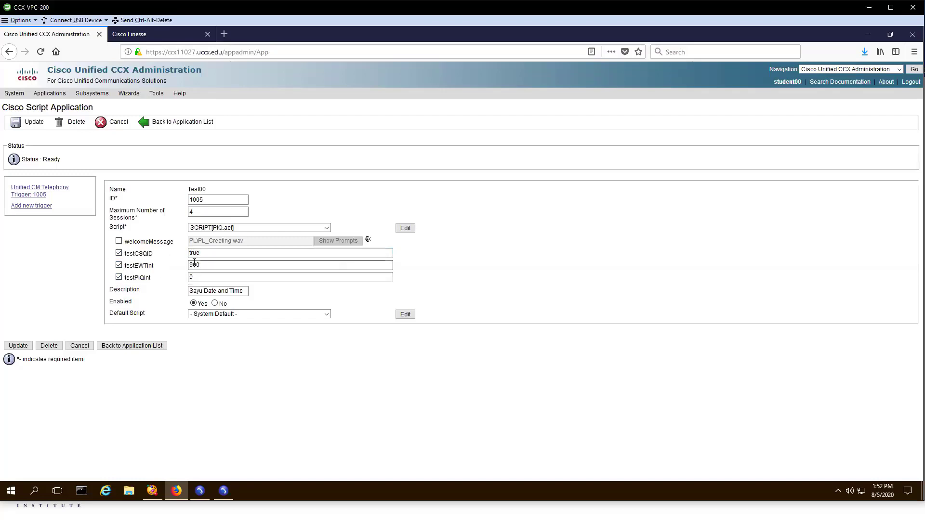
{"action": "type", "text": "200"}
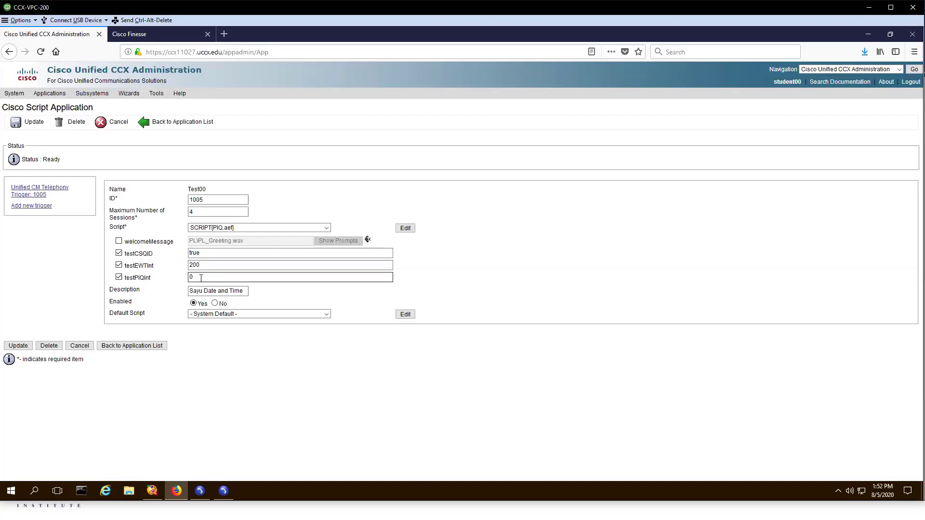
{"action": "left_click", "coordinate": [123, 272]}
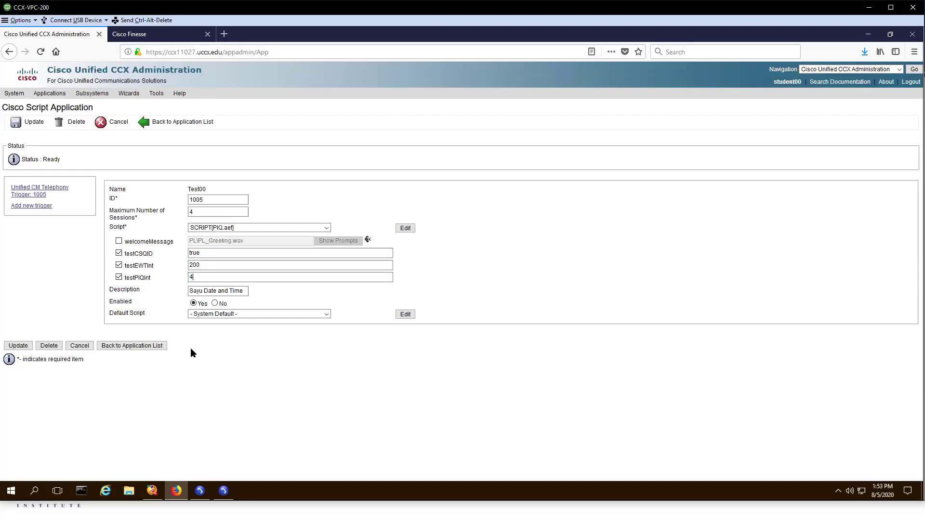
{"action": "left_click", "coordinate": [18, 345]}
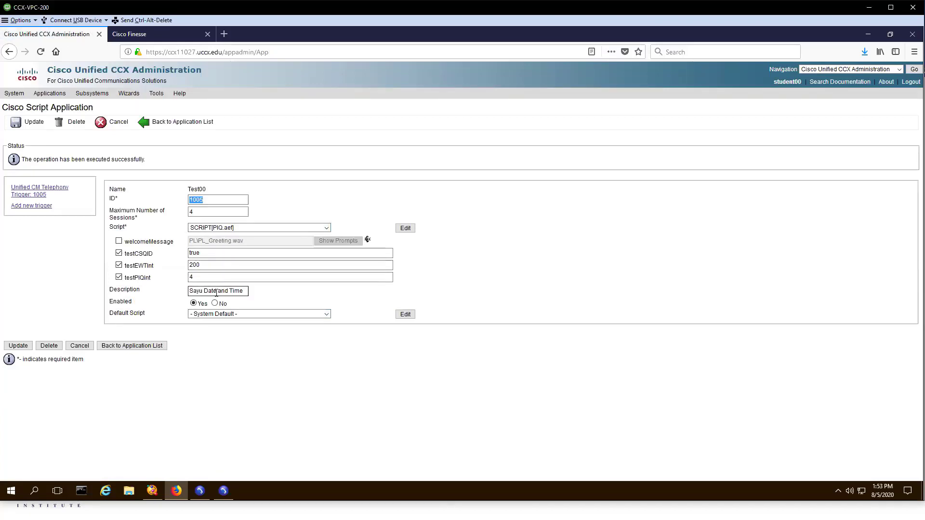
Close PIQ.aef in the Unified CCX Editor and choose SCRIPT[PIQ.aef] for a new reactive debugging session
{"action": "left_click", "coordinate": [152, 491]}
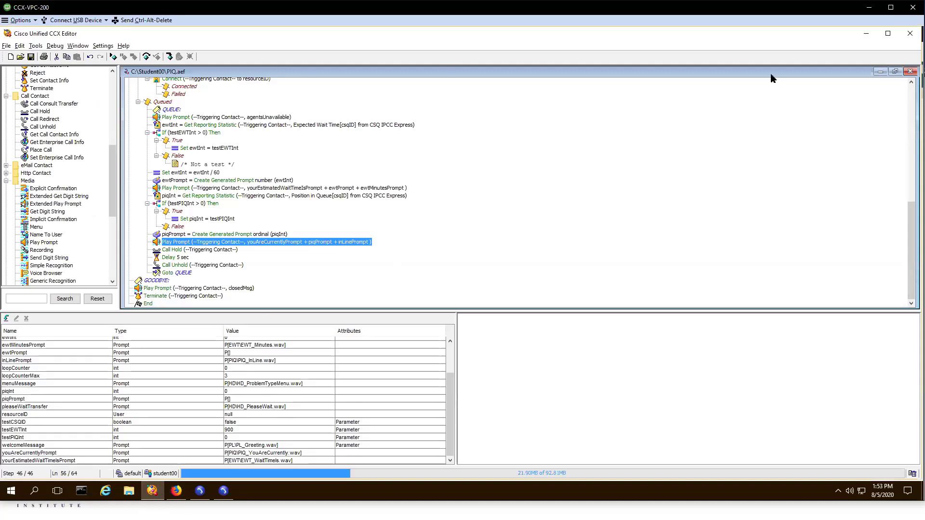
{"action": "left_click", "coordinate": [910, 71]}
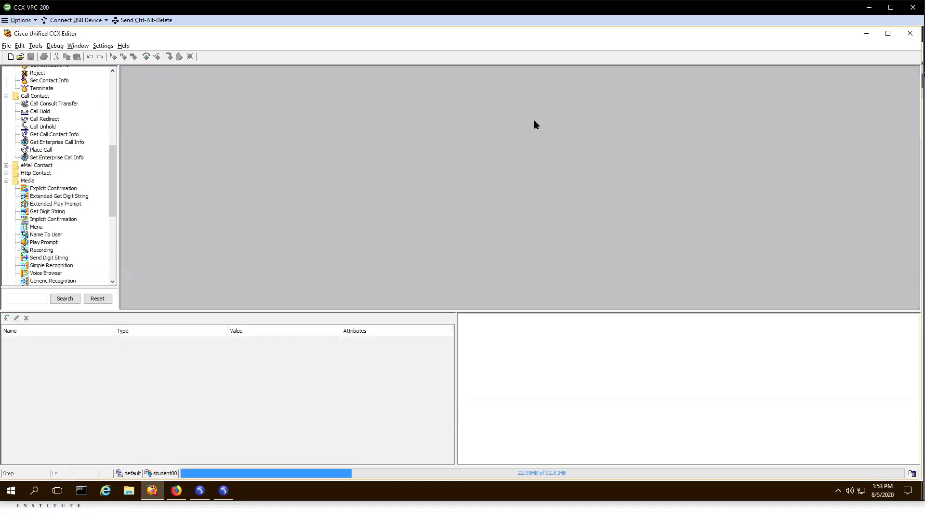
{"action": "left_click", "coordinate": [55, 46]}
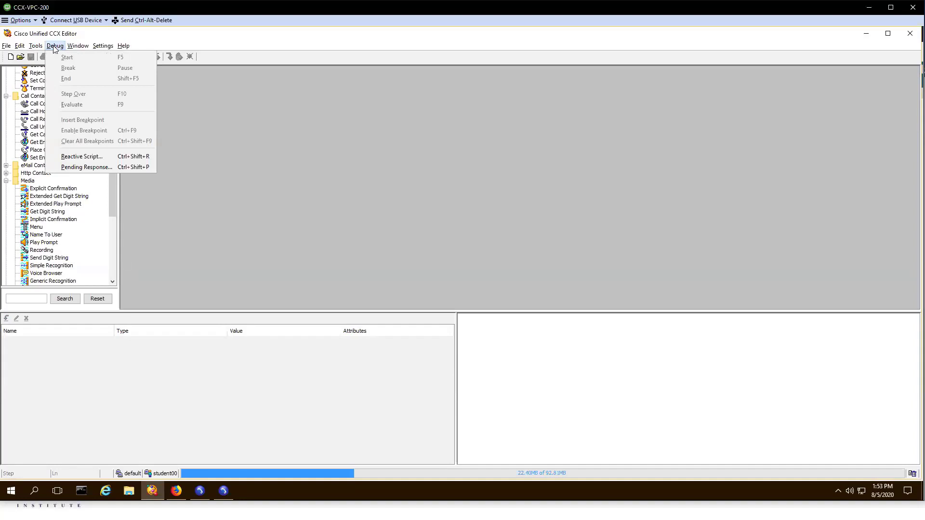
{"action": "left_click", "coordinate": [100, 160]}
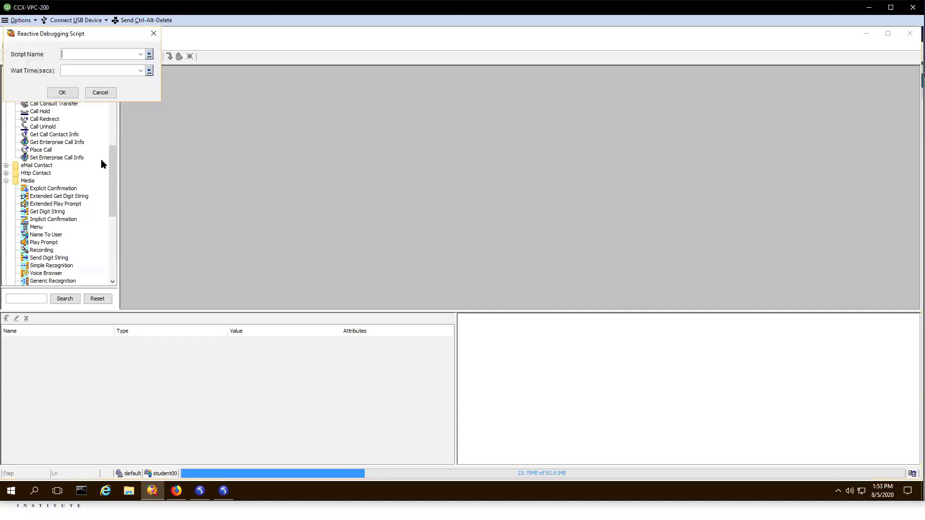
{"action": "left_click", "coordinate": [140, 55]}
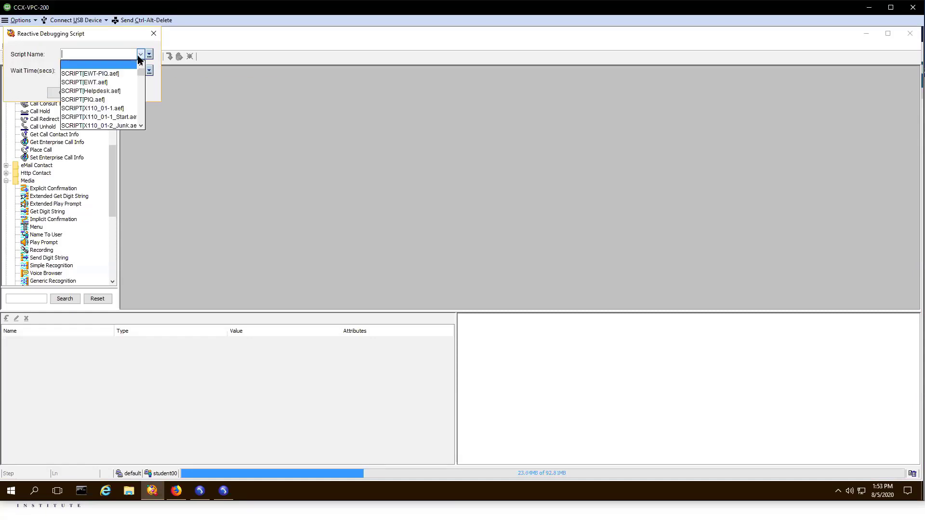
{"action": "left_click", "coordinate": [103, 100]}
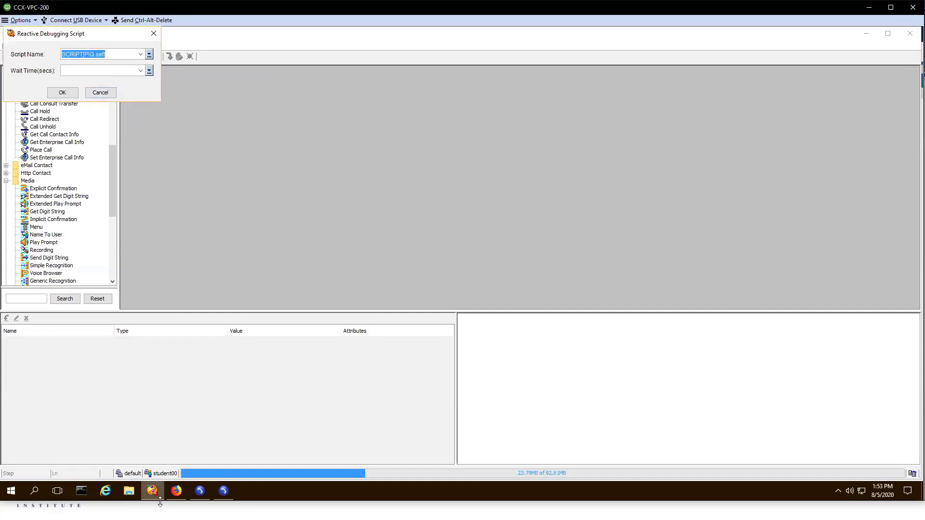
Recheck Test00's assigned script in CCX Administration and start the reactive debugging session with a 45-second wait time
{"action": "left_click", "coordinate": [176, 490]}
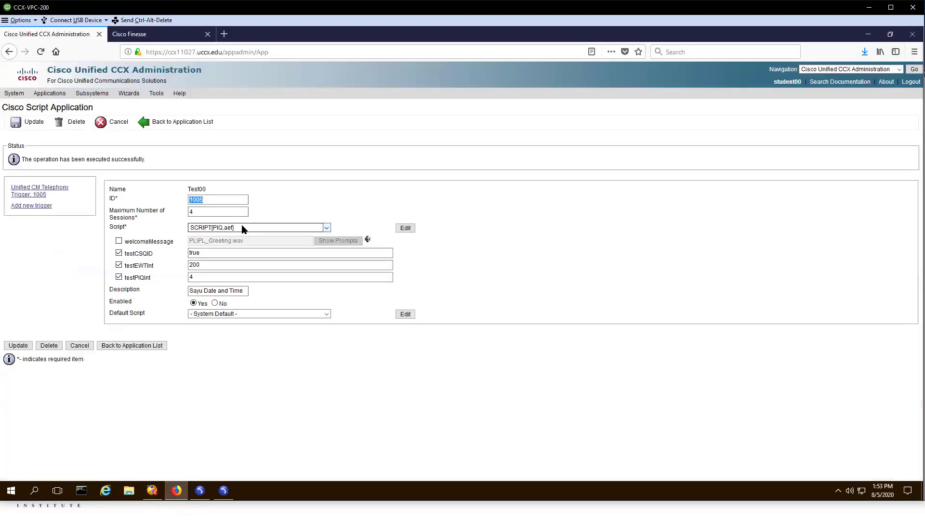
{"action": "left_click", "coordinate": [239, 228]}
{"action": "left_click", "coordinate": [99, 234]}
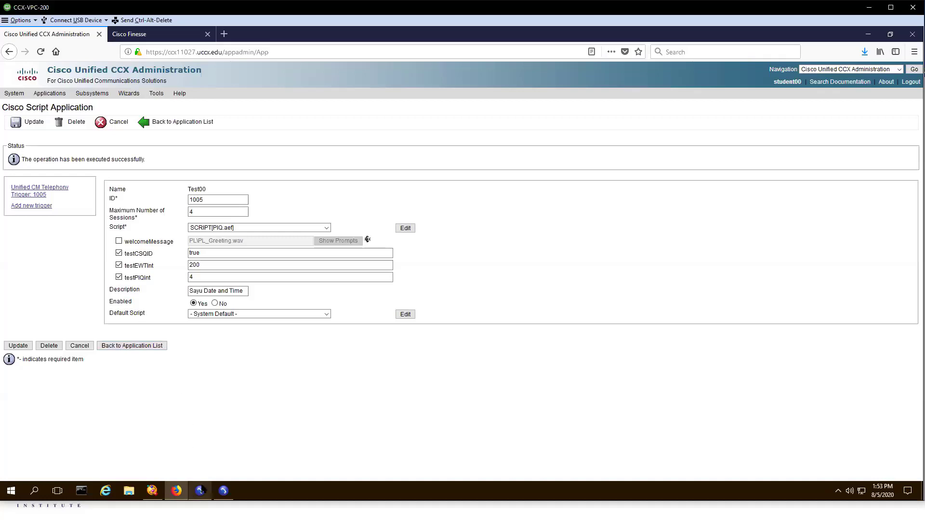
{"action": "left_click", "coordinate": [156, 492]}
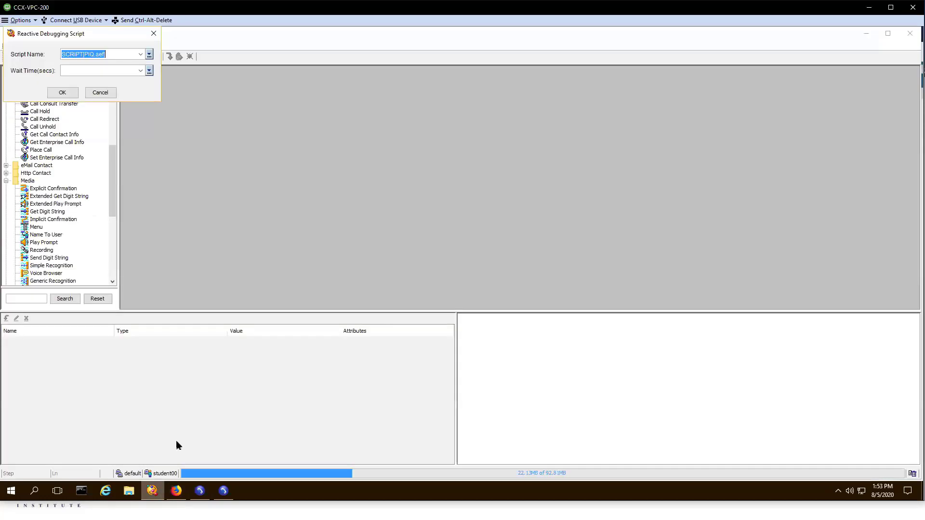
{"action": "left_click", "coordinate": [140, 71]}
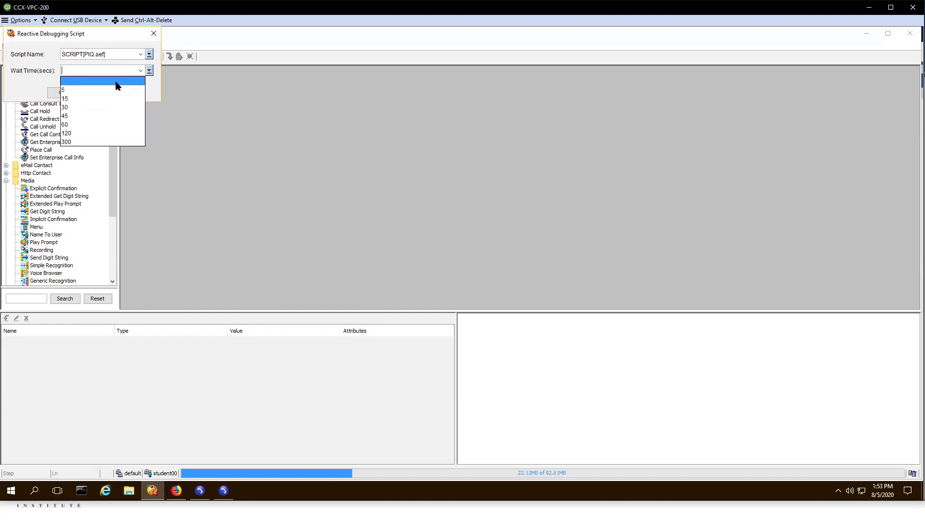
{"action": "left_click", "coordinate": [87, 116]}
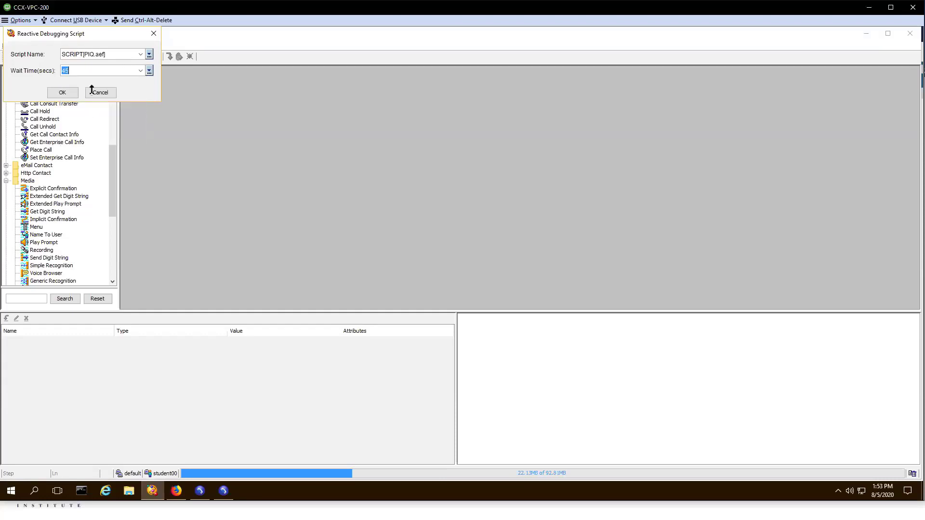
{"action": "left_click", "coordinate": [63, 92]}
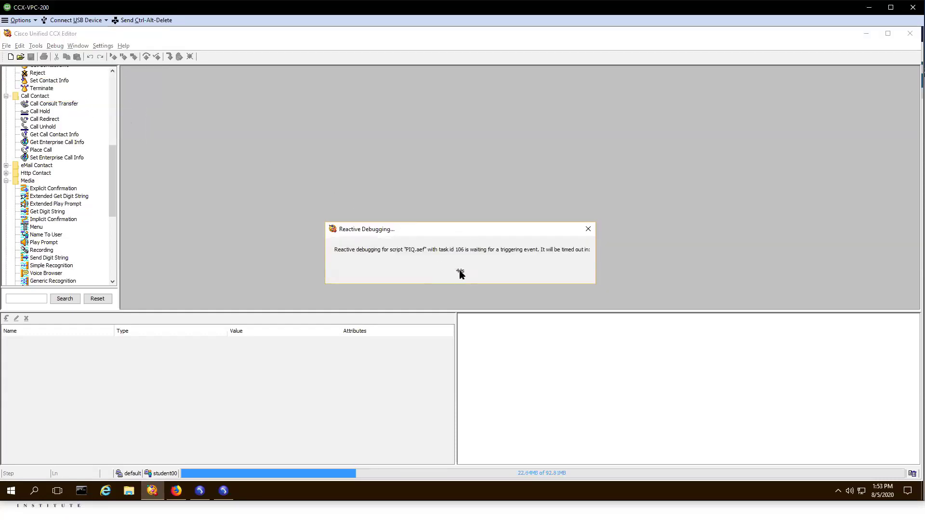
Call the Test00 trigger 1005 from the first softphone and try to step over the Start step in the debugger
{"action": "left_click", "coordinate": [175, 490]}
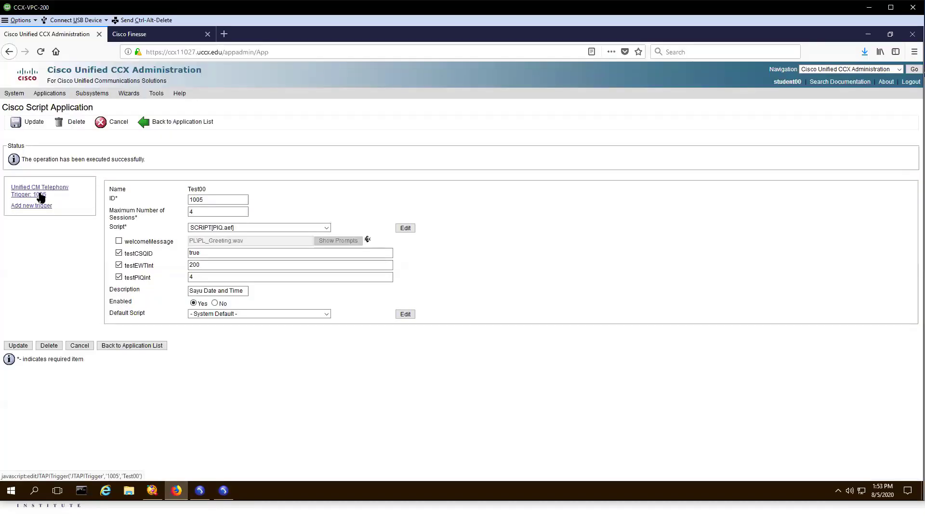
{"action": "left_click", "coordinate": [200, 490]}
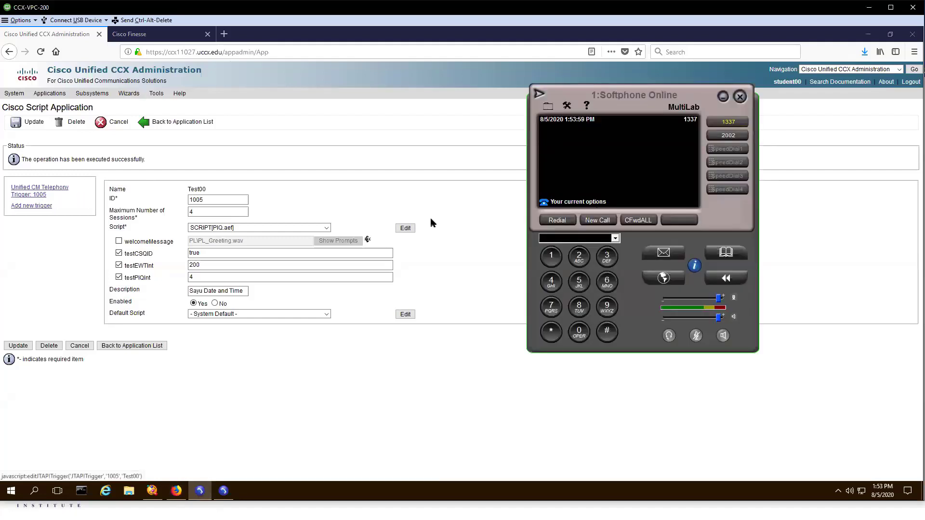
{"action": "left_click", "coordinate": [552, 256]}
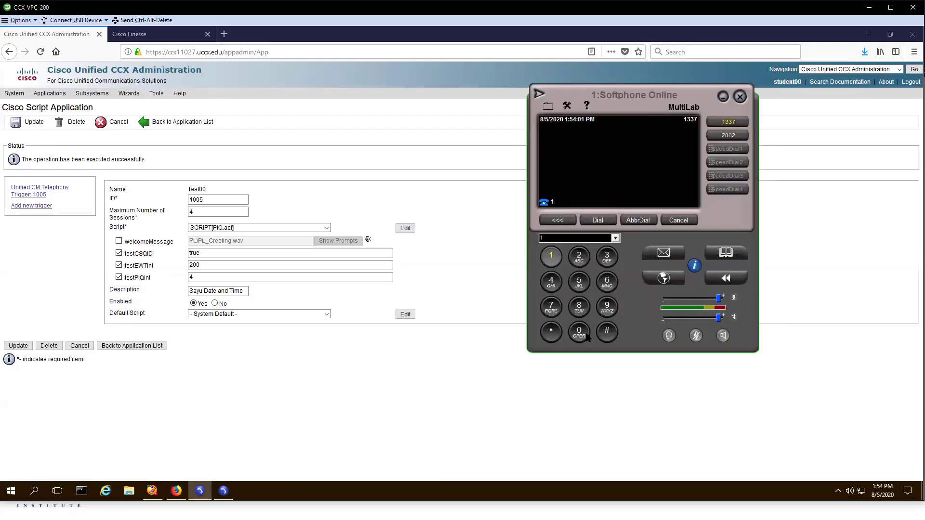
{"action": "left_click", "coordinate": [579, 331]}
{"action": "left_click", "coordinate": [579, 331]}
{"action": "left_click", "coordinate": [579, 281]}
{"action": "left_click", "coordinate": [602, 220]}
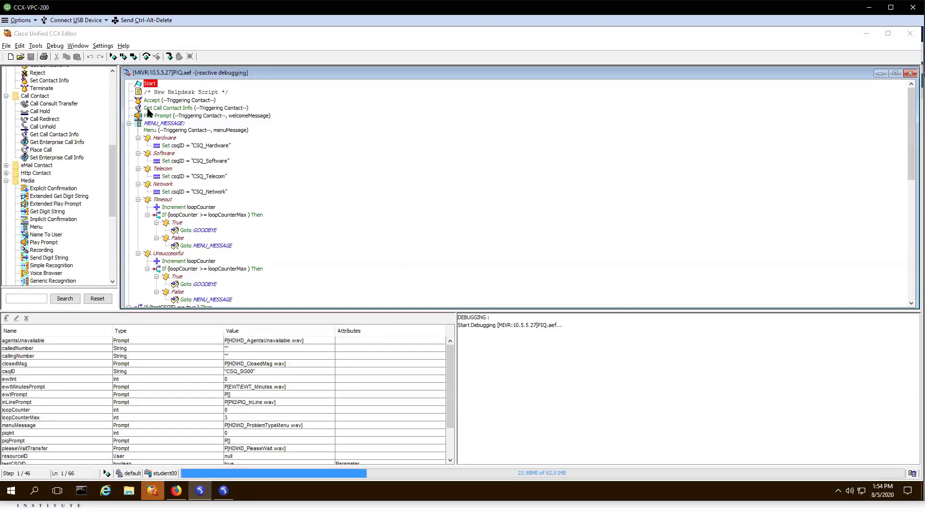
{"action": "left_click", "coordinate": [147, 59]}
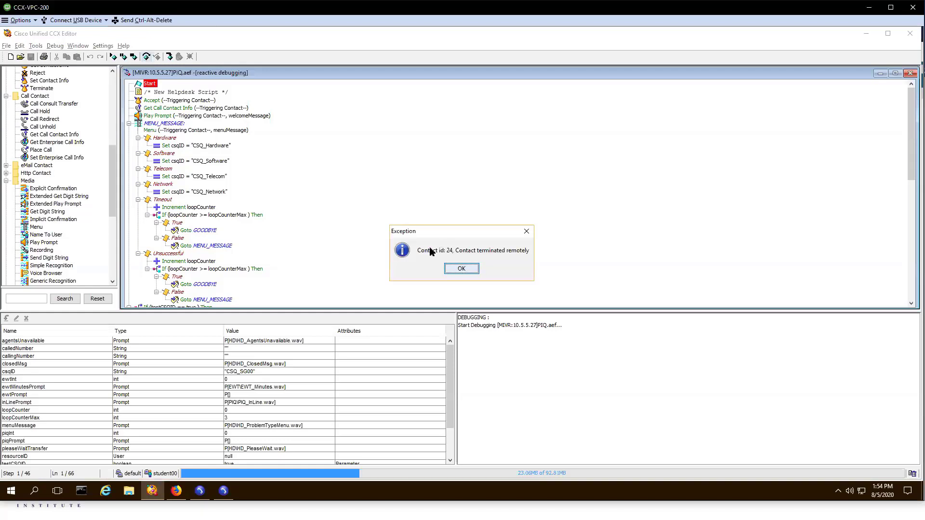
Start a new reactive debugging session for SCRIPT[PIQ.aef] with a 30-second wait time
{"action": "key", "text": "Return"}
{"action": "left_click", "coordinate": [80, 47]}
{"action": "mouse_move", "coordinate": [55, 46]}
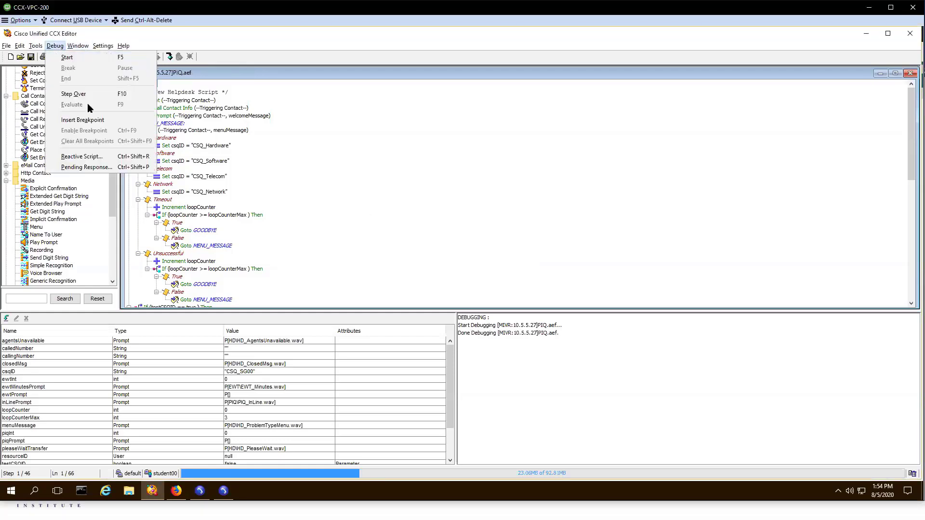
{"action": "left_click", "coordinate": [130, 157]}
{"action": "left_click", "coordinate": [139, 54]}
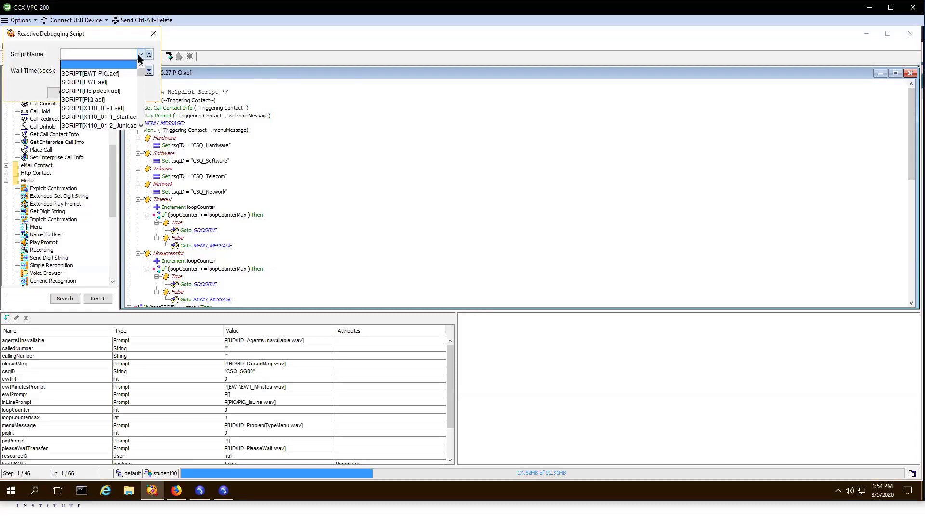
{"action": "left_click", "coordinate": [101, 100]}
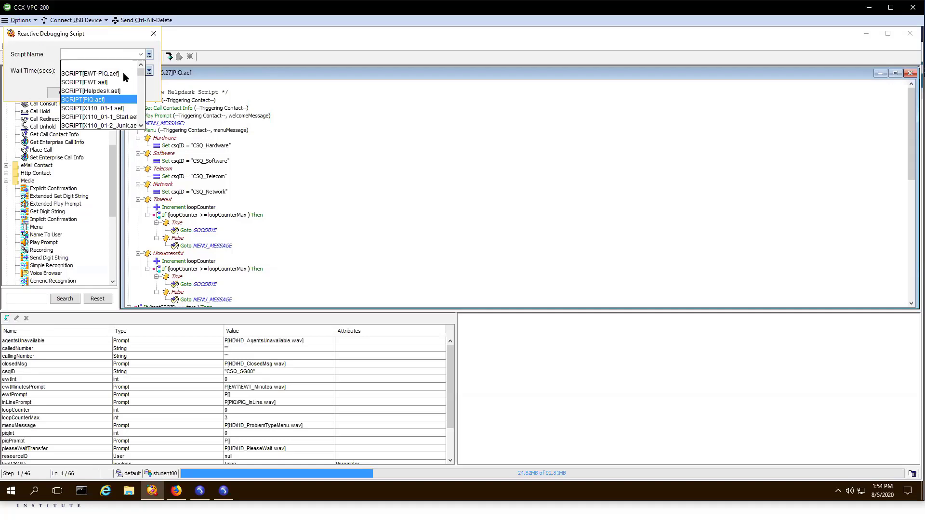
{"action": "left_click", "coordinate": [140, 70]}
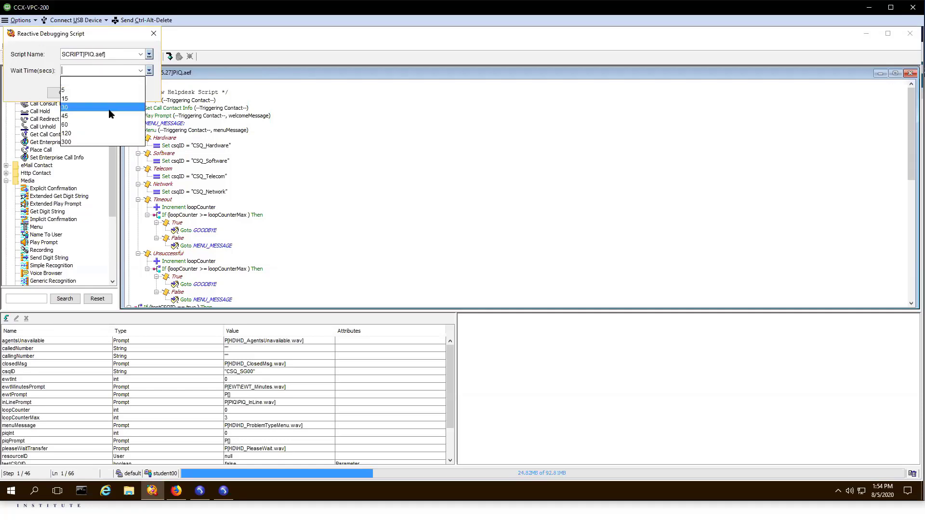
{"action": "left_click", "coordinate": [73, 107]}
{"action": "left_click", "coordinate": [62, 92]}
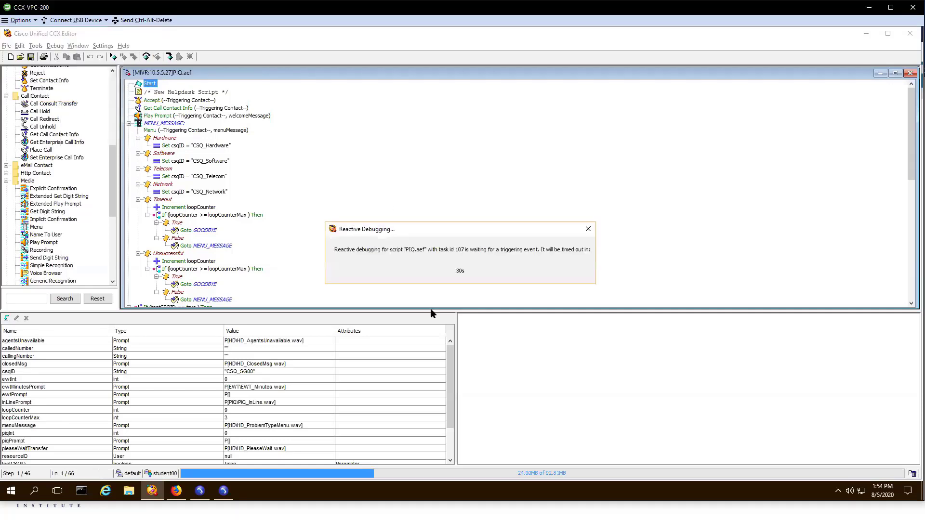
Redial the trigger from the first softphone and step through PIQ.aef from Start past the welcome Play Prompt
{"action": "left_click", "coordinate": [200, 490]}
{"action": "left_click", "coordinate": [545, 220]}
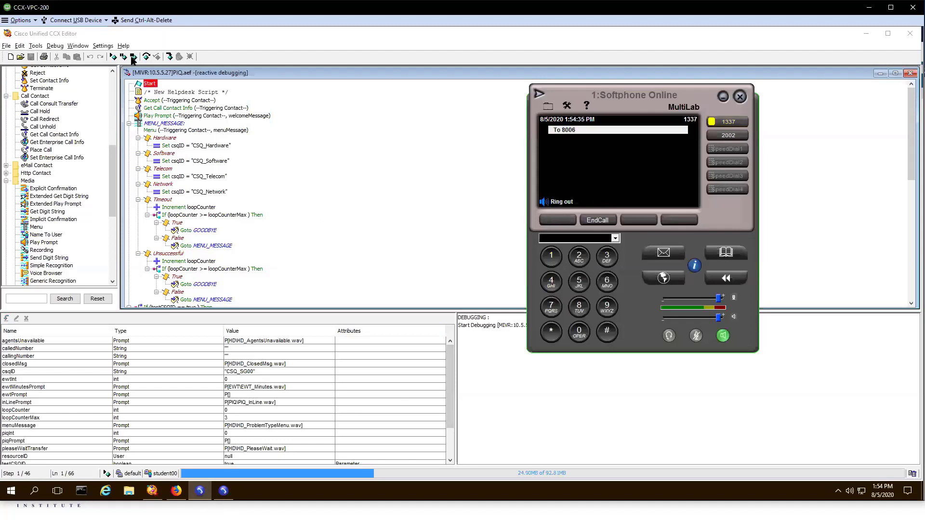
{"action": "left_click", "coordinate": [146, 57]}
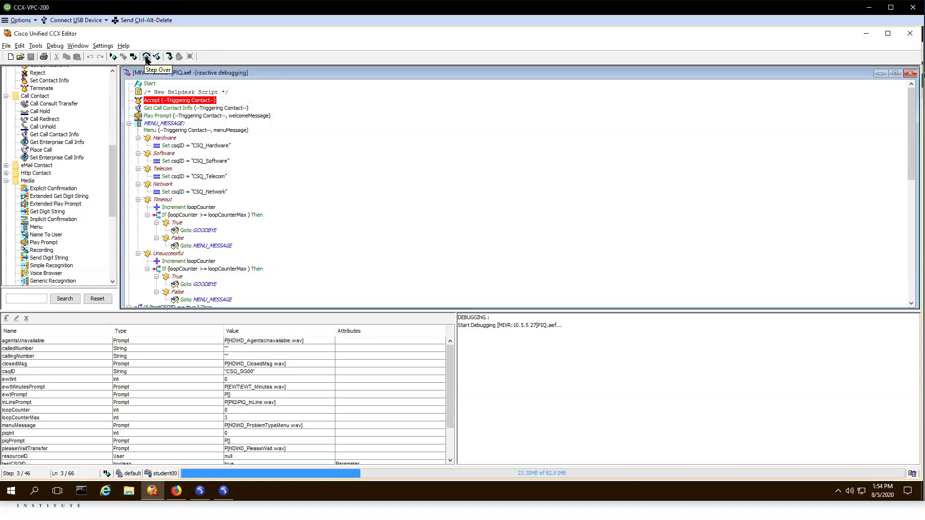
{"action": "left_click", "coordinate": [146, 57]}
{"action": "left_click", "coordinate": [146, 57]}
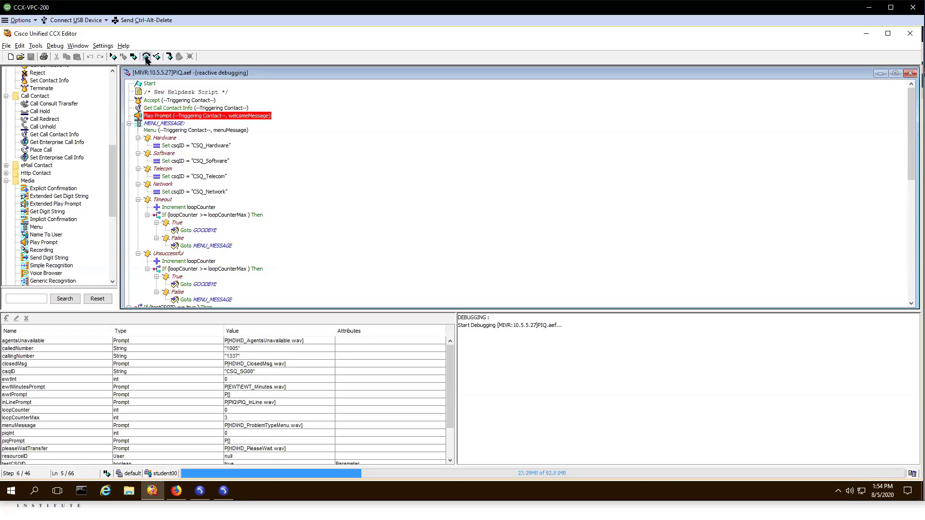
Run the MENU_MESSAGE menu, choose option 4 on the softphone, and step over the Network Set step to check the csqID variable
{"action": "left_click", "coordinate": [200, 490]}
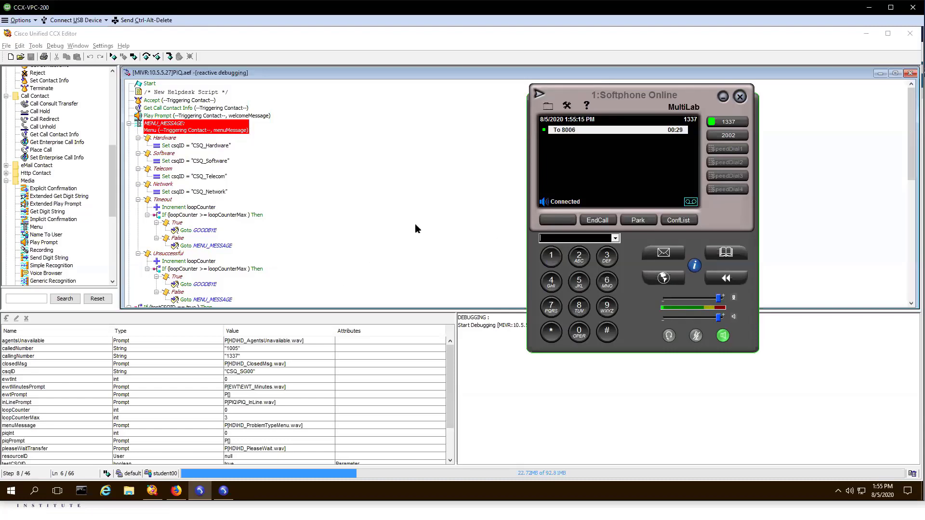
{"action": "left_click", "coordinate": [150, 57]}
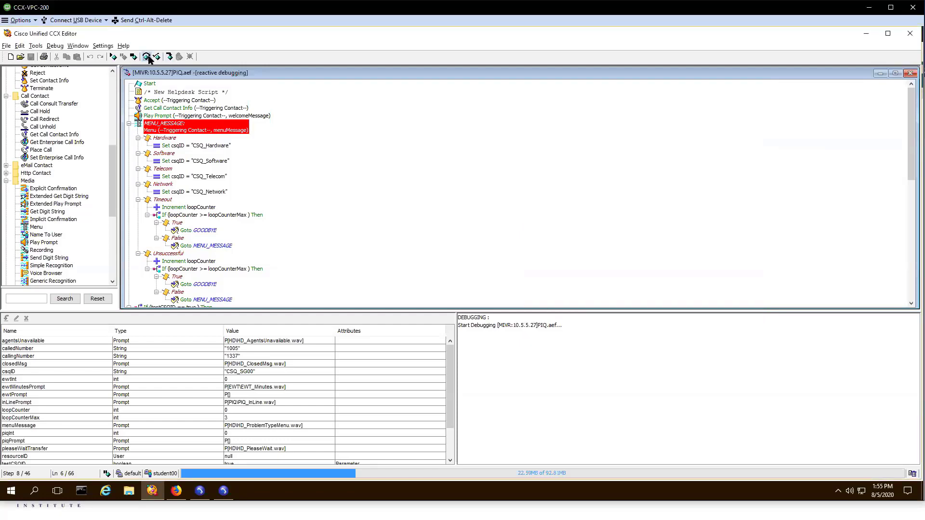
{"action": "left_click", "coordinate": [200, 490]}
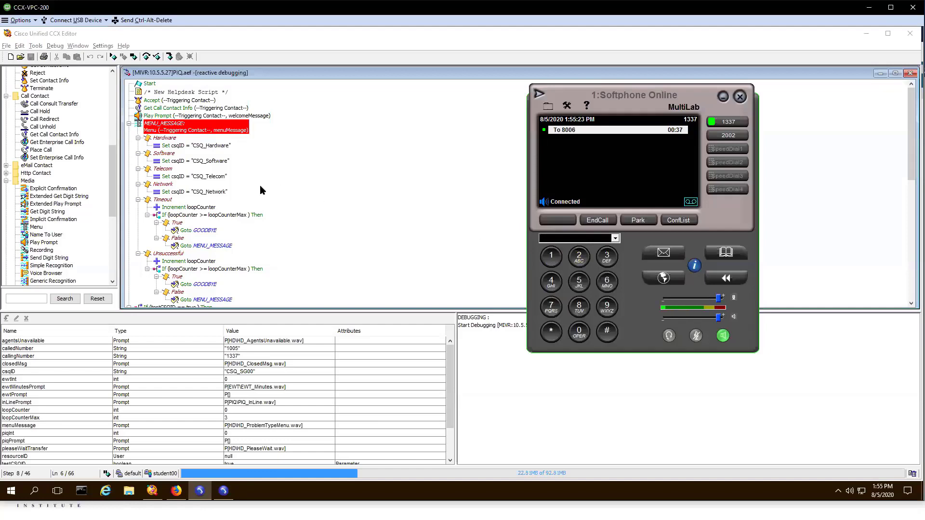
{"action": "left_click", "coordinate": [553, 284]}
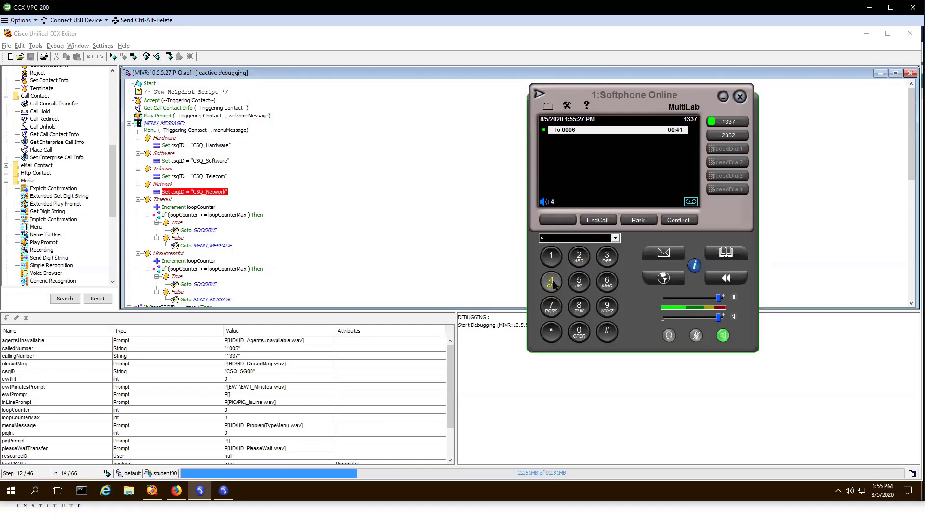
{"action": "left_click", "coordinate": [236, 372]}
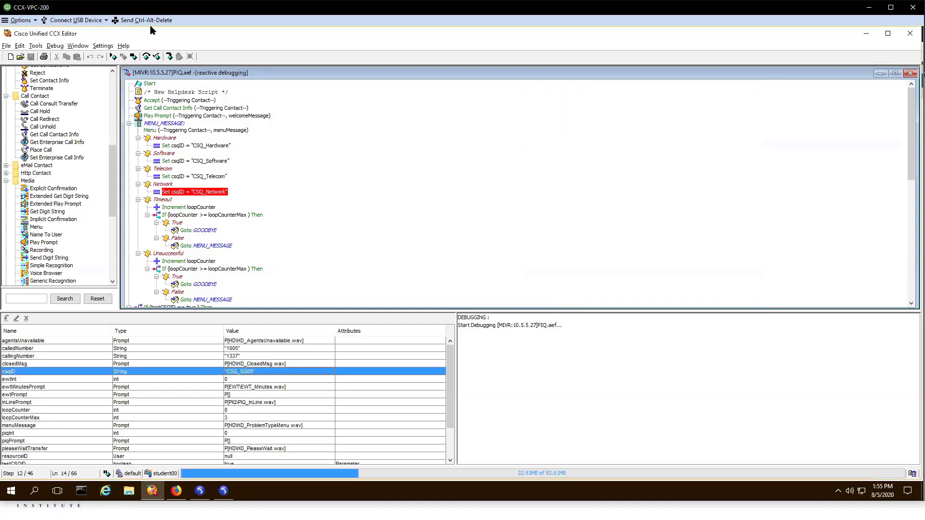
{"action": "left_click", "coordinate": [147, 56]}
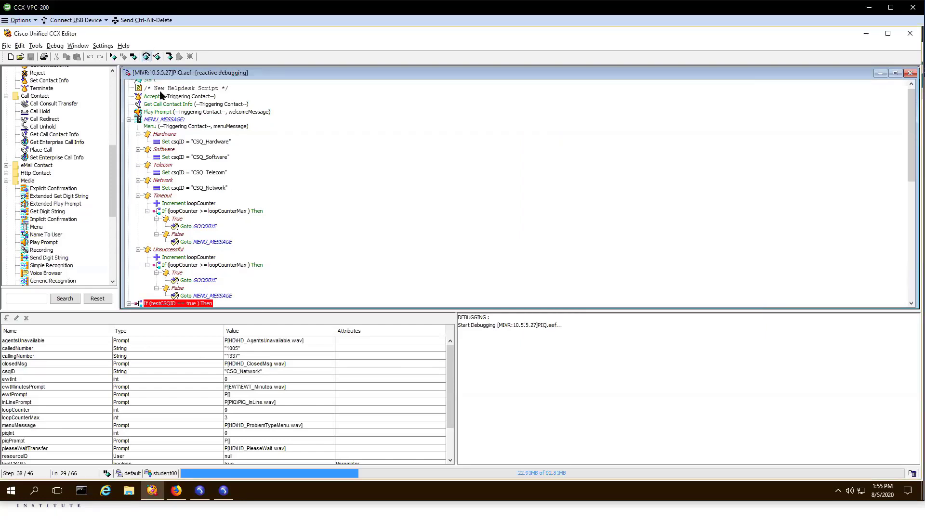
{"action": "left_click", "coordinate": [252, 374]}
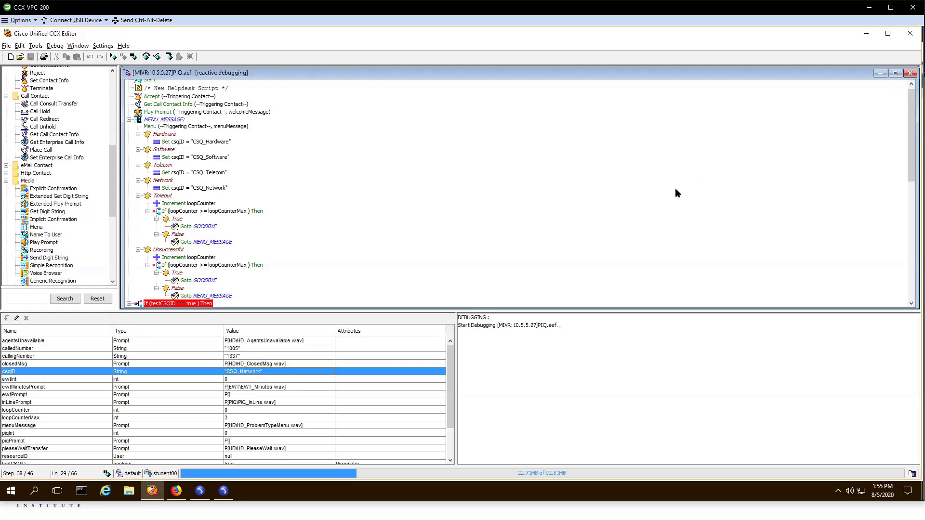
Close the Unified CCX Editor, ending the current debug session, and minimize the CCX Administration browser window
{"action": "left_click", "coordinate": [910, 33]}
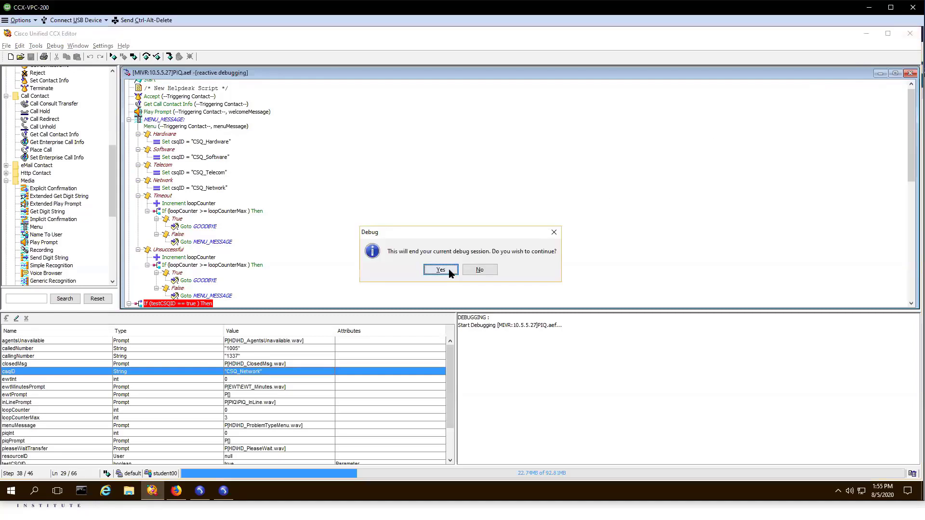
{"action": "left_click", "coordinate": [449, 271]}
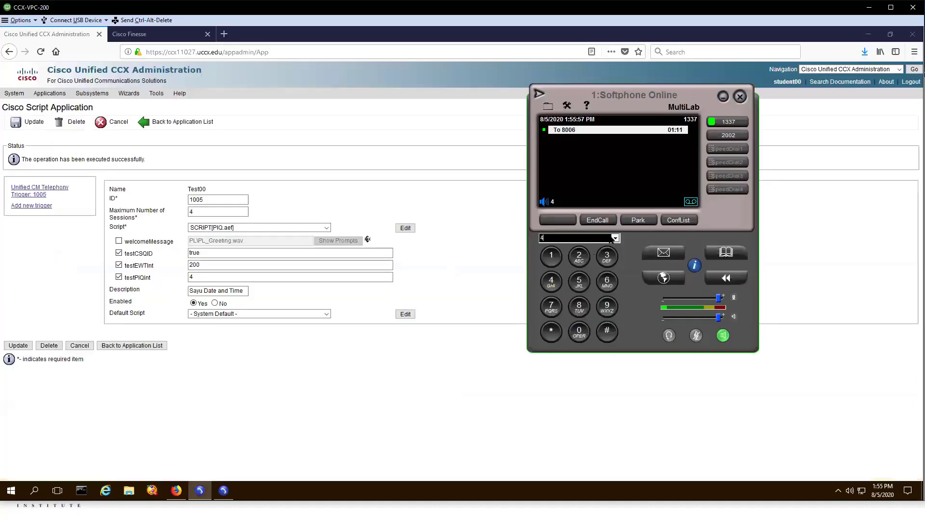
{"action": "left_click", "coordinate": [499, 227]}
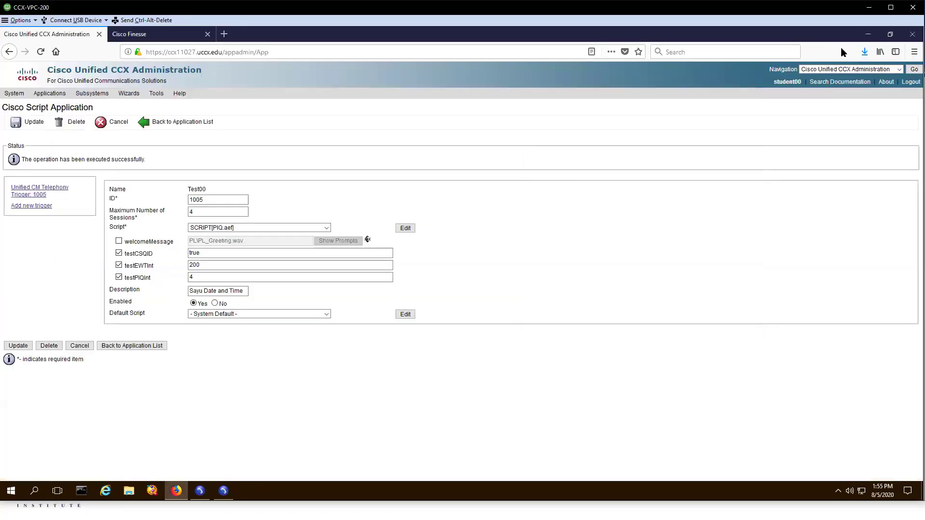
{"action": "left_click", "coordinate": [868, 34]}
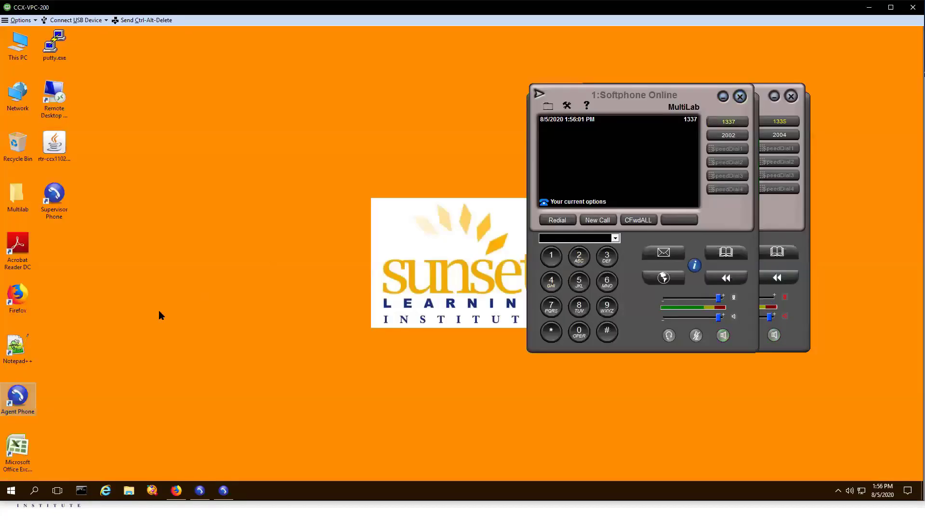
Relaunch the Unified CCX Editor and log on to the CCX server by entering the account password
{"action": "left_click", "coordinate": [162, 493]}
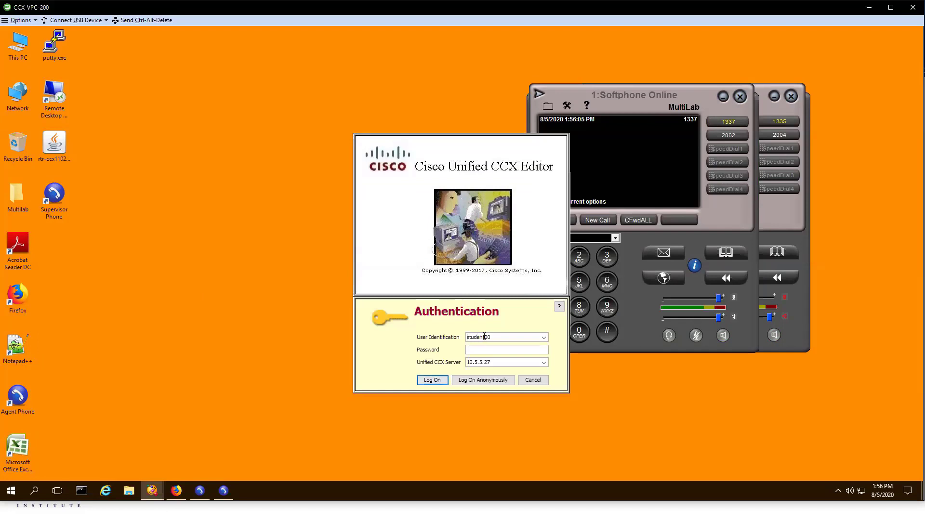
{"action": "double_click", "coordinate": [487, 337]}
{"action": "key", "text": "Tab"}
{"action": "key", "text": "Tab"}
{"action": "left_click", "coordinate": [482, 351]}
{"action": "type", "text": "******"}
{"action": "key", "text": "Return"}
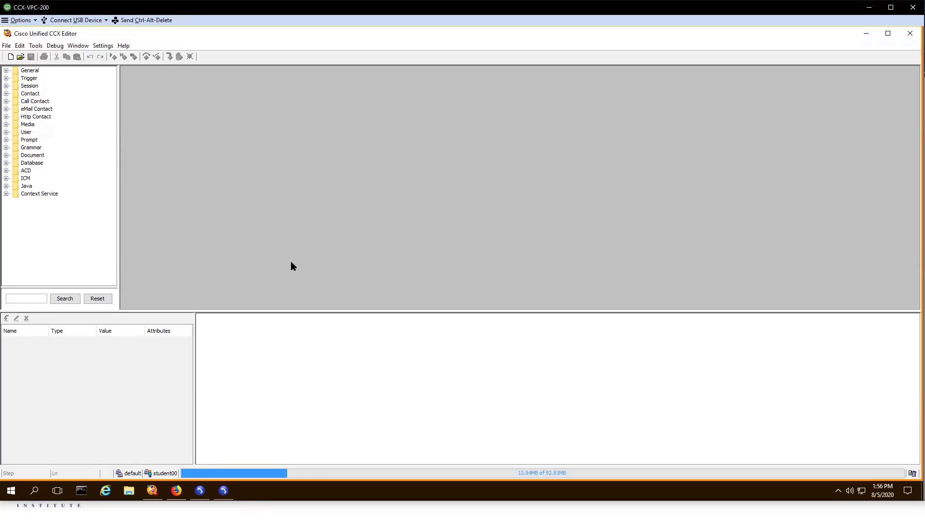
Bring up both softphones, place the second beside the first, and return from the Helpdesk Script slide to the CCX-VPC-200 window
{"action": "left_click", "coordinate": [55, 46]}
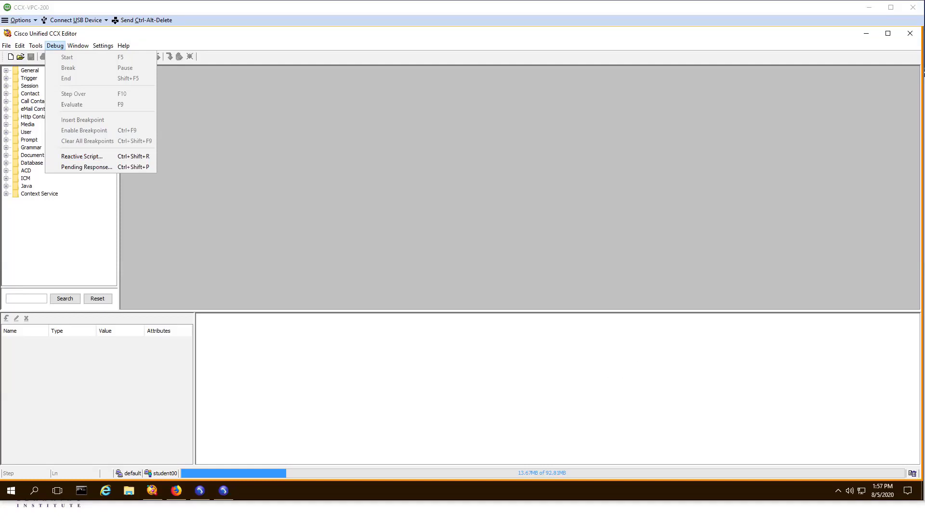
{"action": "left_click", "coordinate": [200, 491]}
{"action": "left_click", "coordinate": [224, 491]}
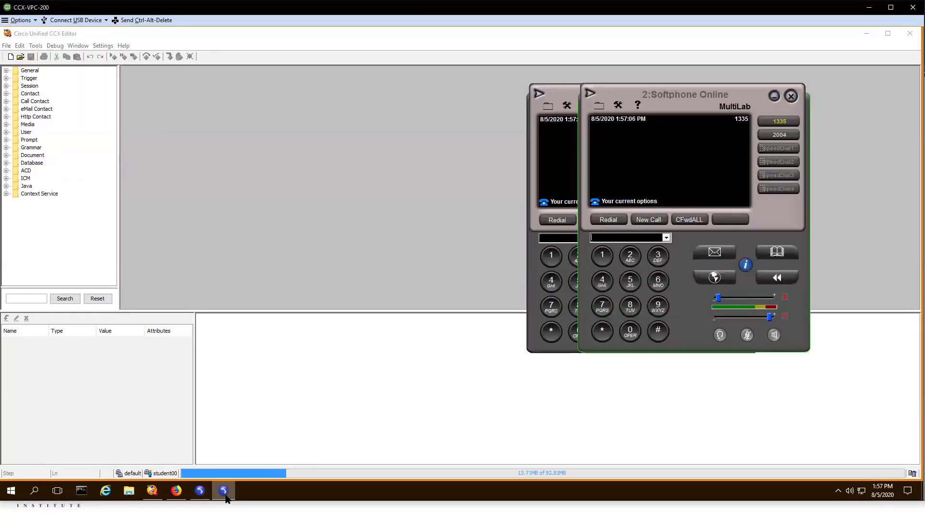
{"action": "left_click_drag", "start_coordinate": [664, 95], "coordinate": [377, 97]}
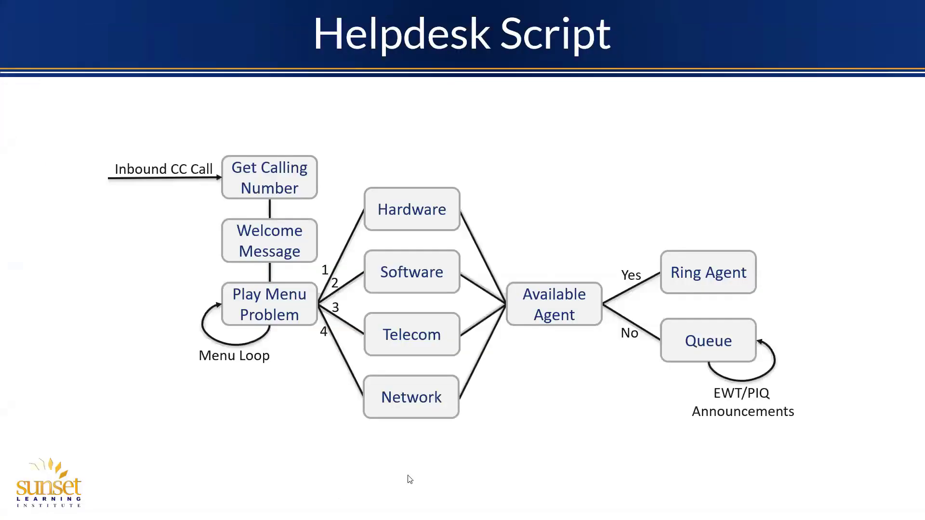
{"action": "key", "text": "alt+Tab"}
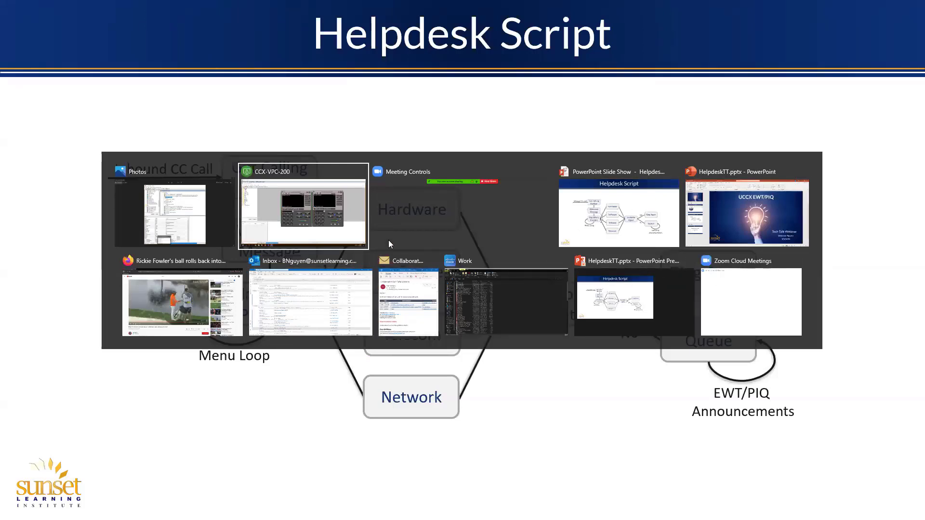
{"action": "left_click", "coordinate": [340, 219]}
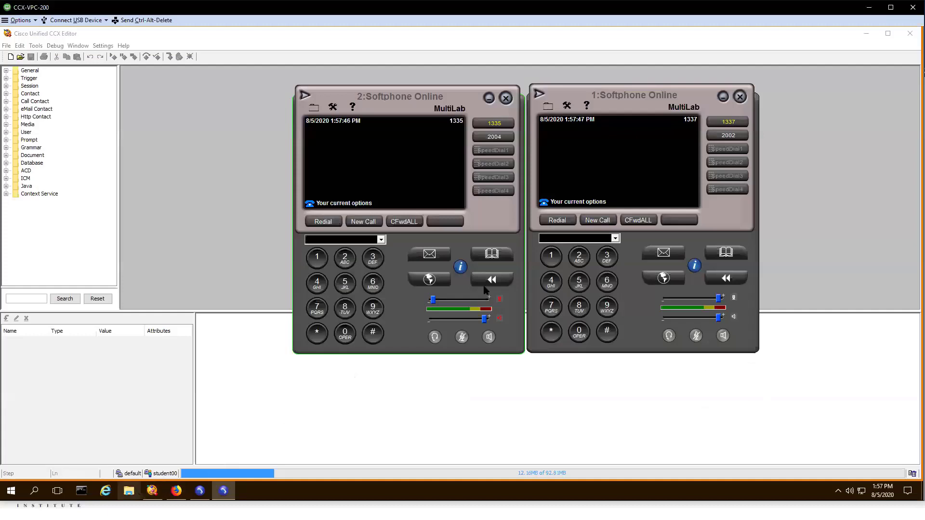
Launch Phone Instances 3 through 7 from the Multilab folder on the remote desktop and close the folder
{"action": "left_click", "coordinate": [866, 33]}
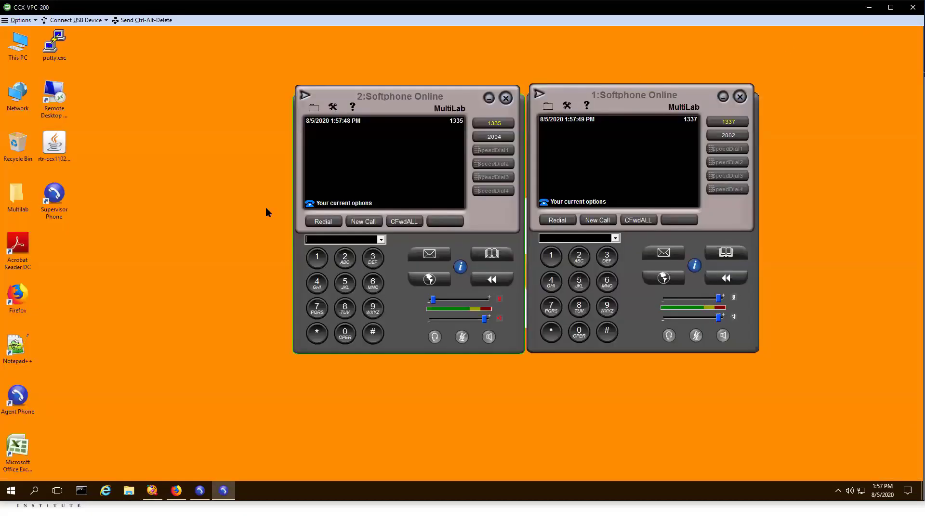
{"action": "double_click", "coordinate": [14, 195]}
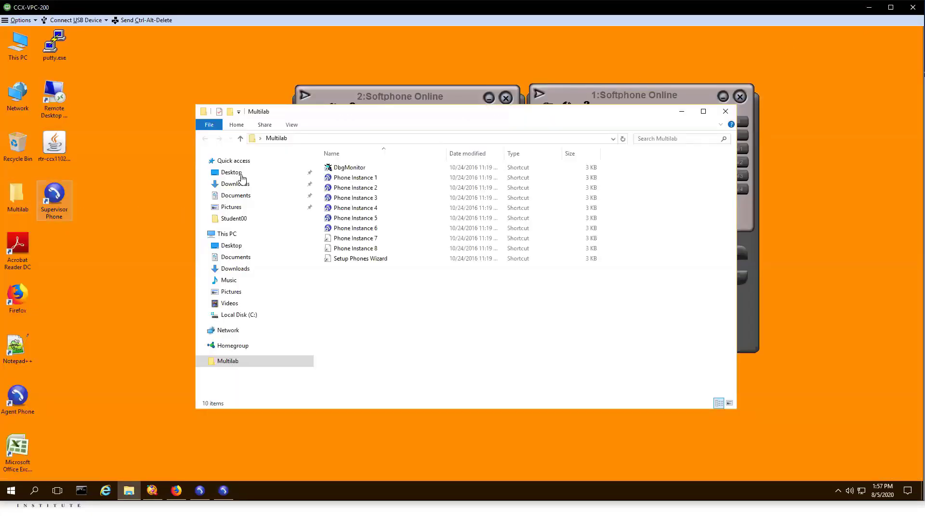
{"action": "double_click", "coordinate": [362, 199]}
{"action": "double_click", "coordinate": [364, 208]}
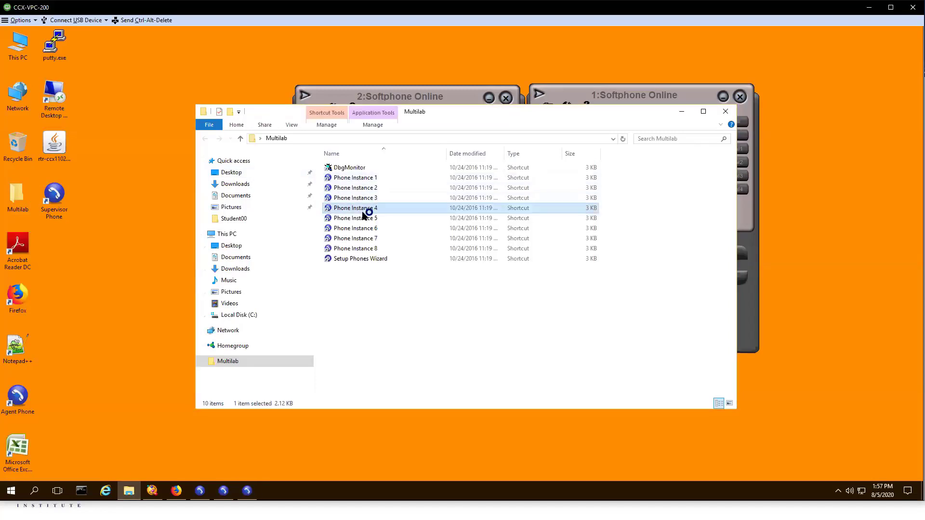
{"action": "double_click", "coordinate": [365, 218]}
{"action": "double_click", "coordinate": [364, 228]}
{"action": "double_click", "coordinate": [364, 238]}
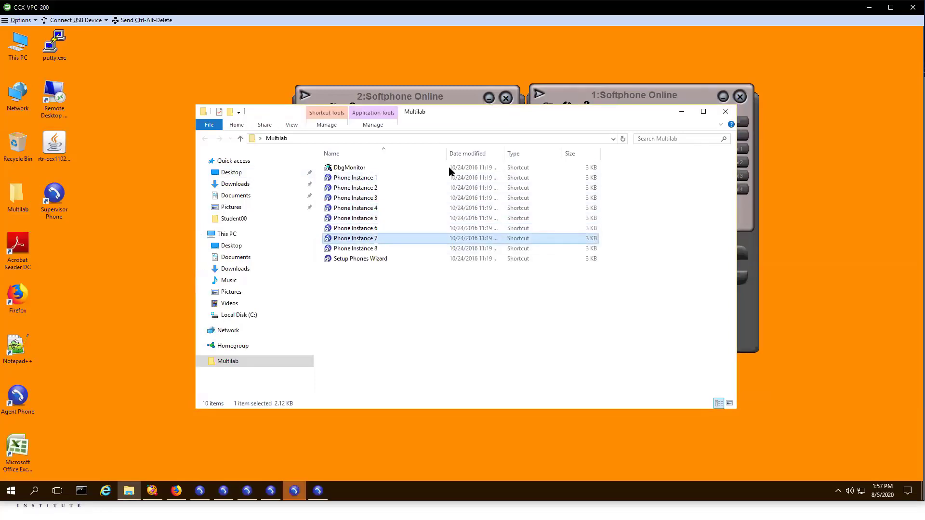
{"action": "left_click", "coordinate": [726, 112]}
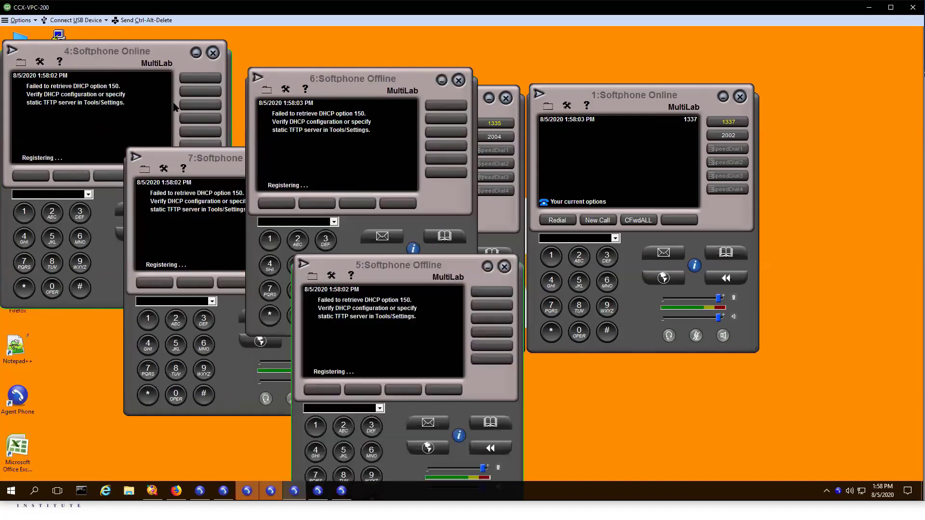
Spread out the overlapping softphone windows, moving the fourth softphone below the first
{"action": "left_click_drag", "start_coordinate": [590, 214], "coordinate": [634, 271]}
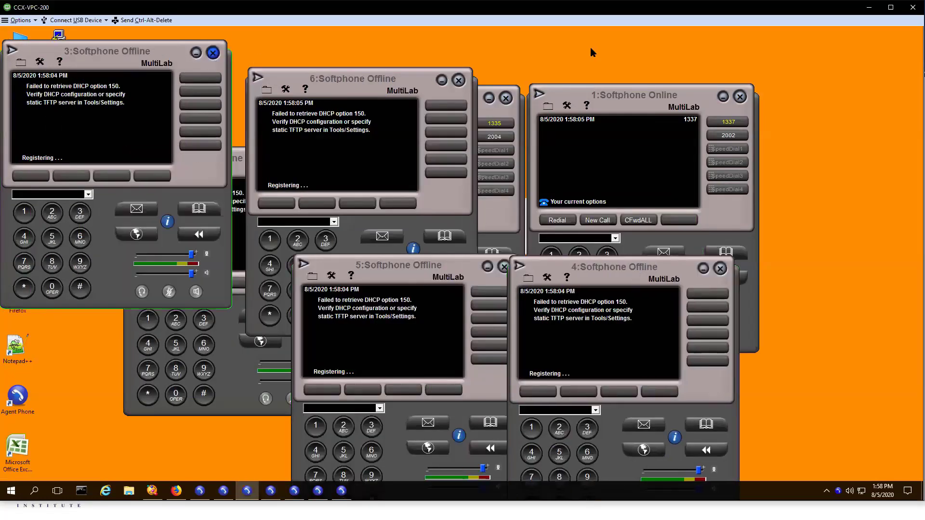